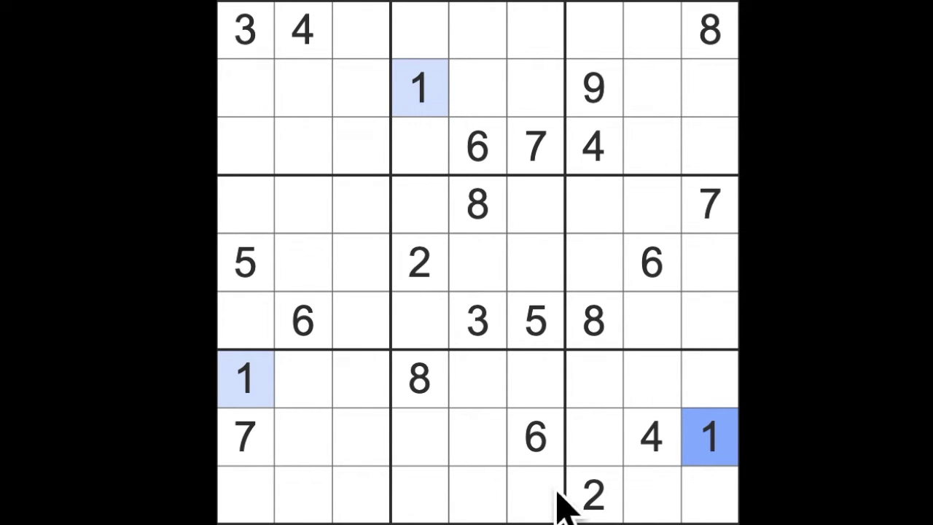
- Pencil candidate 1 into the two bottom-row cells where 1 must go
left_click_drag(477, 503, 535, 502)
key("1")
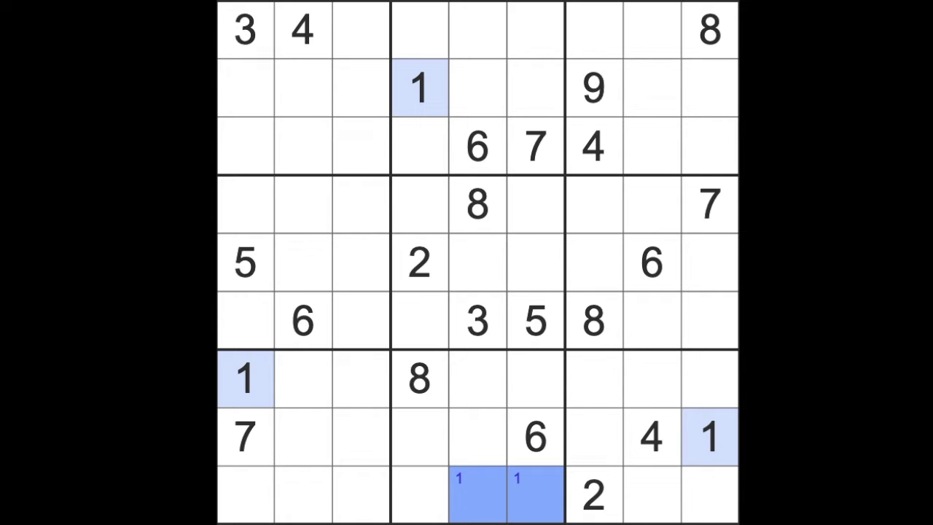
left_click(593, 494)
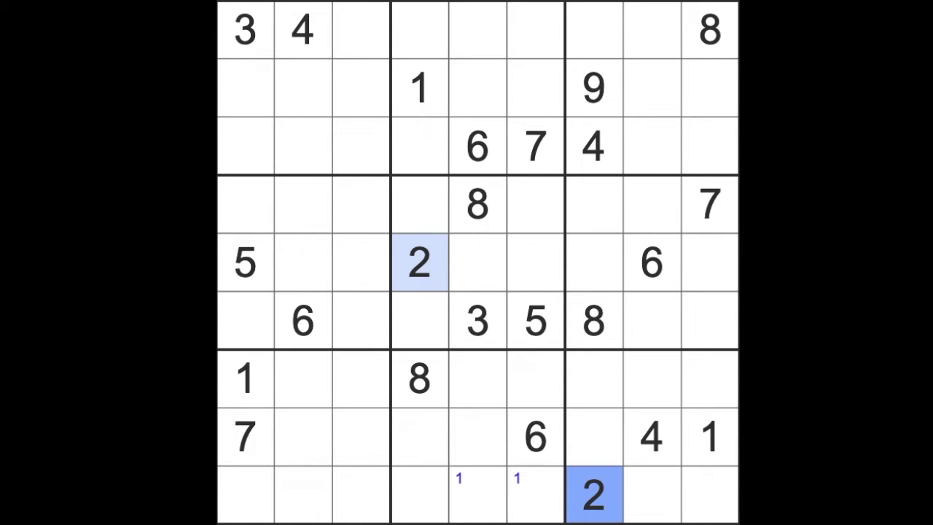
- Pencil candidate 3 into row 3's cell left of the 6 and r2c6
left_click(260, 48)
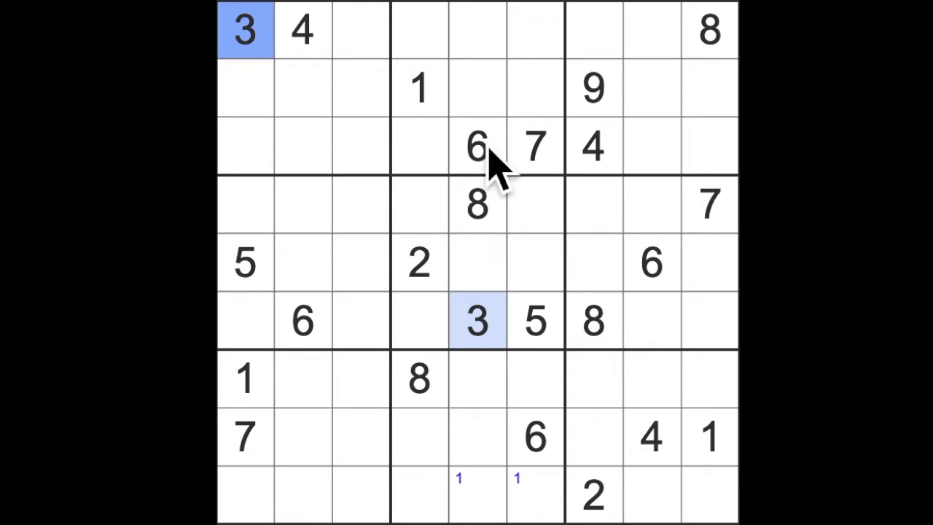
left_click(426, 145)
left_click(535, 88, "ctrl")
key("3")
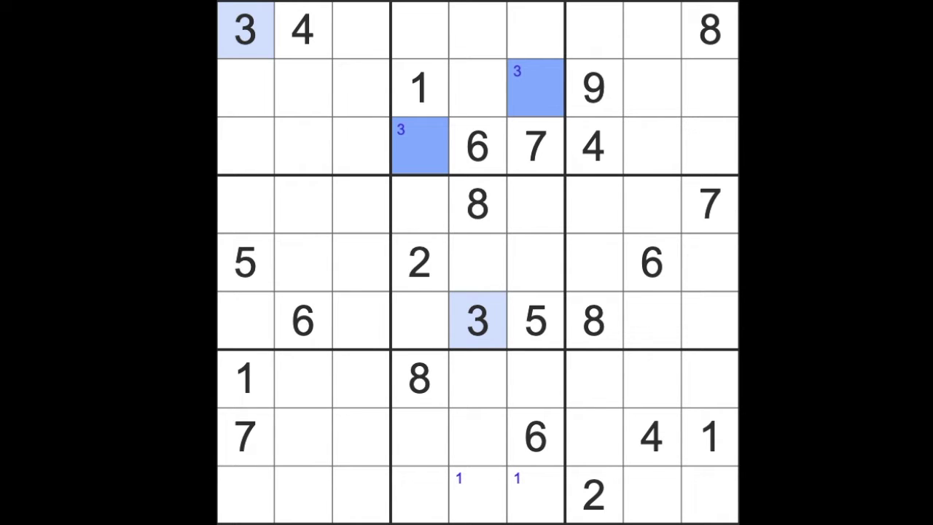
- Pencil candidate 4 into r5c9, r6c9 and the top-middle box's two row-2 cells
left_click(653, 437)
left_click_drag(711, 277, 710, 321)
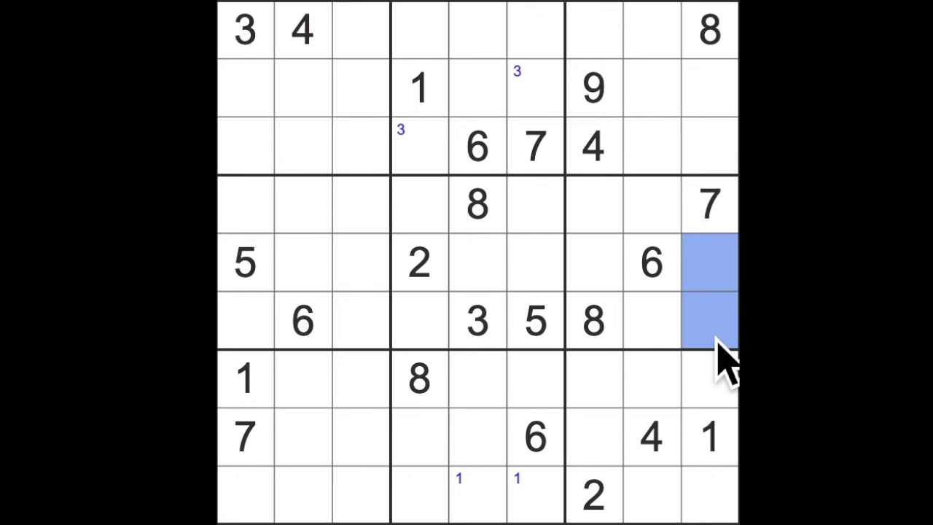
key("4")
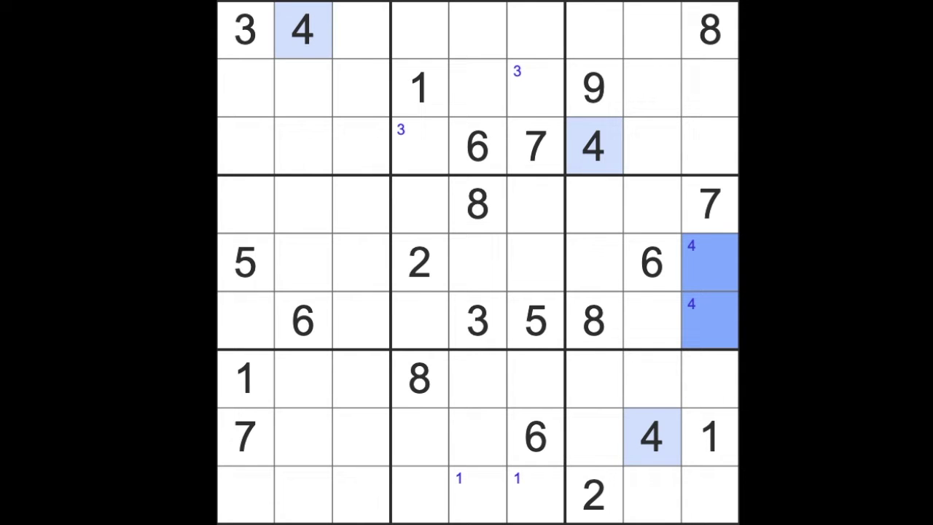
left_click_drag(481, 87, 536, 109)
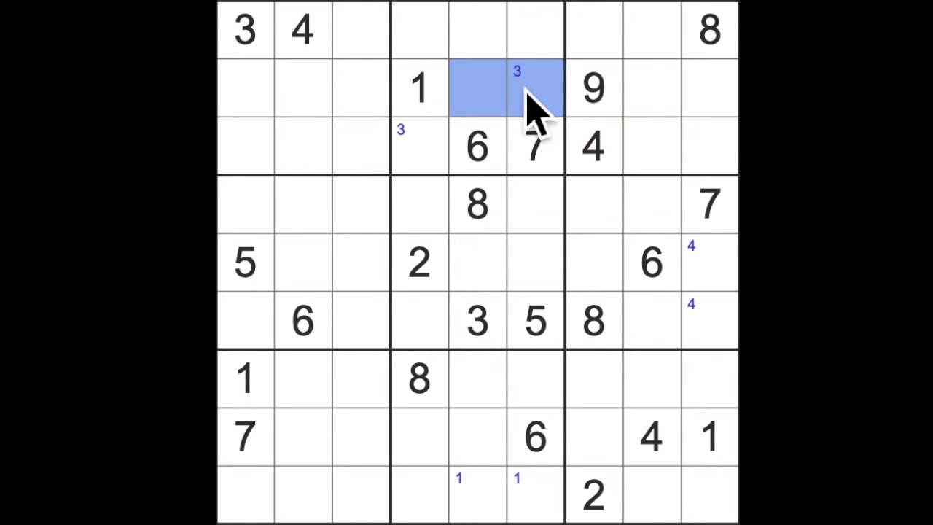
key("4")
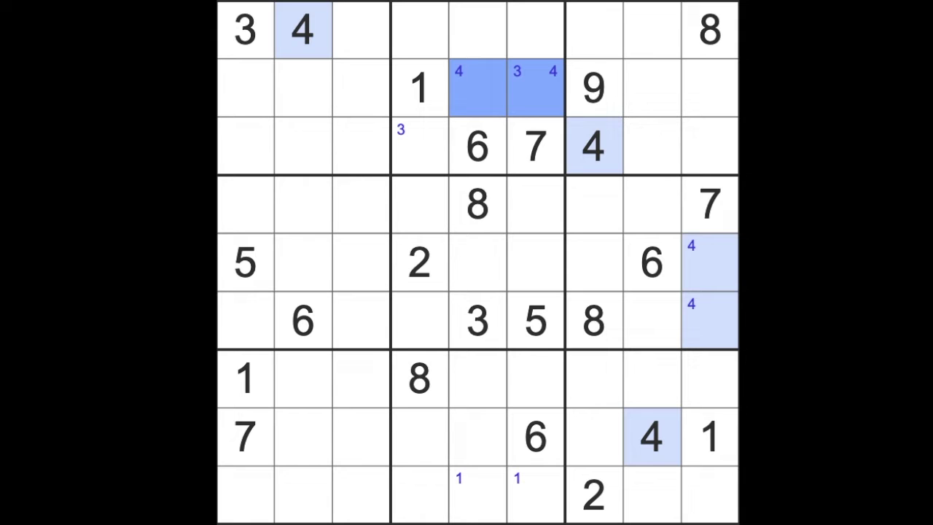
- Pencil candidate 5 into row 4, columns 7 and 8
left_click(270, 273)
left_click_drag(594, 208, 641, 215)
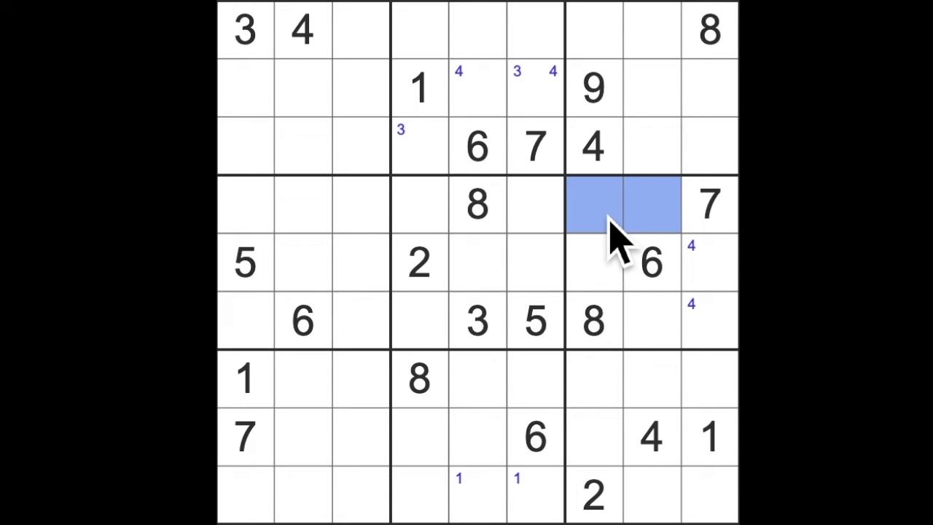
key("5")
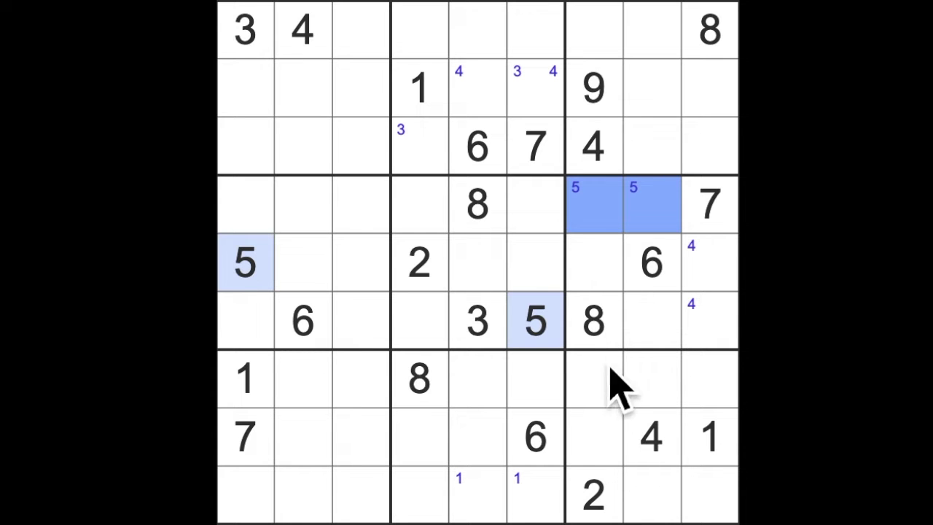
left_click(536, 437)
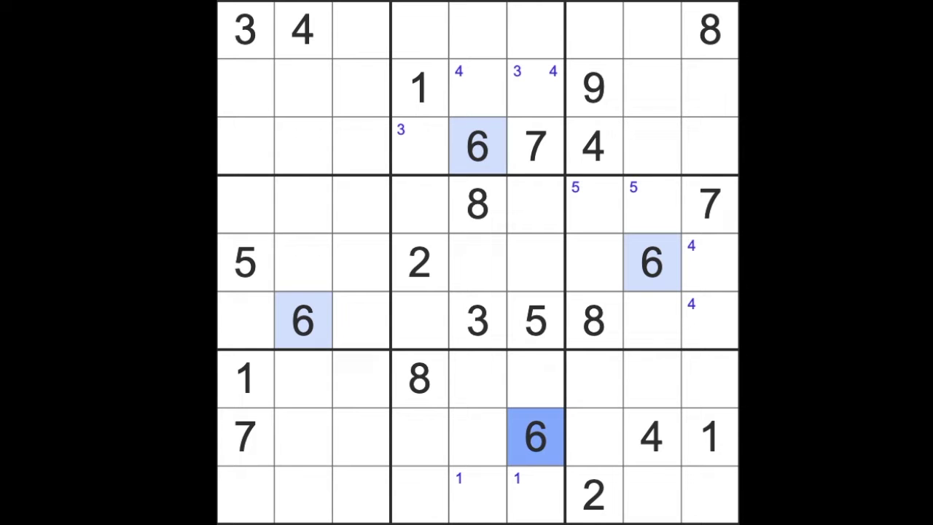
- Rule out 6s via rows 3, 5, 6 and columns 6, 8 to fix r4c4 as 6
left_click_drag(652, 262, 473, 277)
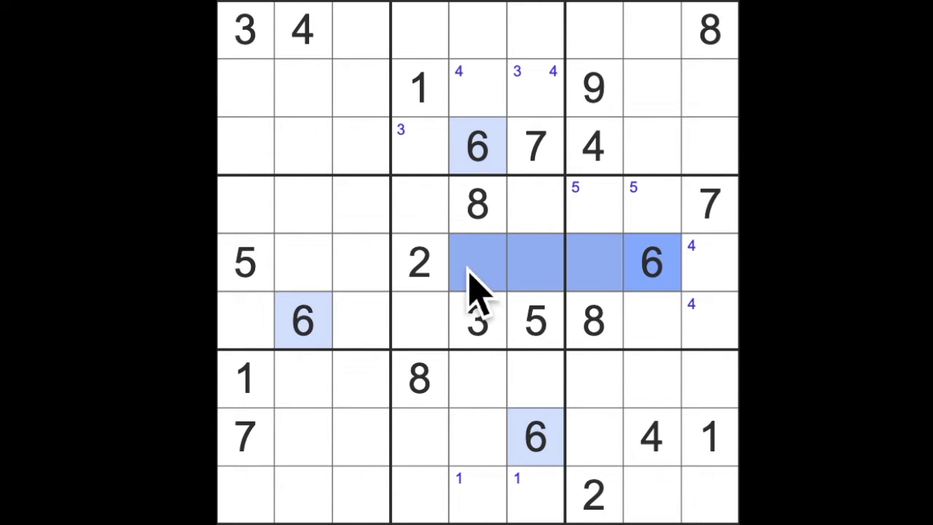
left_click_drag(536, 437, 536, 208)
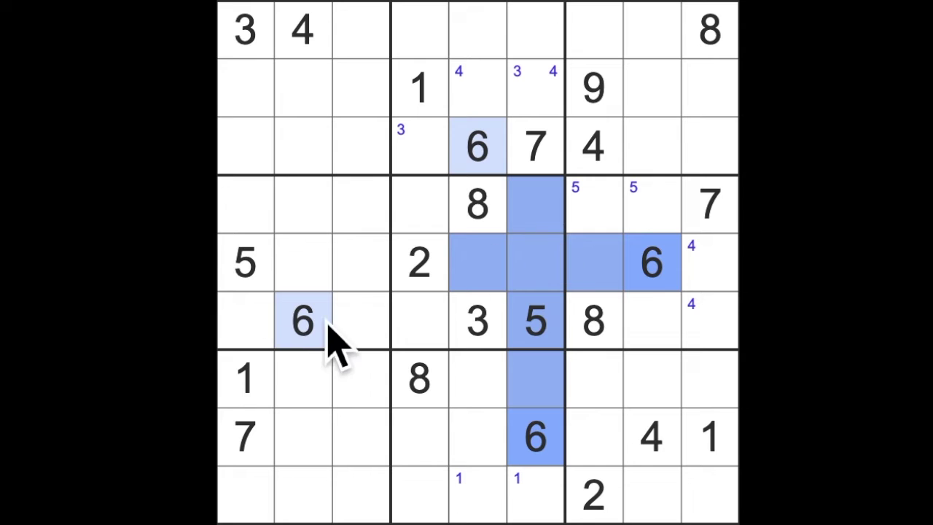
left_click_drag(303, 320, 478, 335)
left_click(419, 208)
type("6")
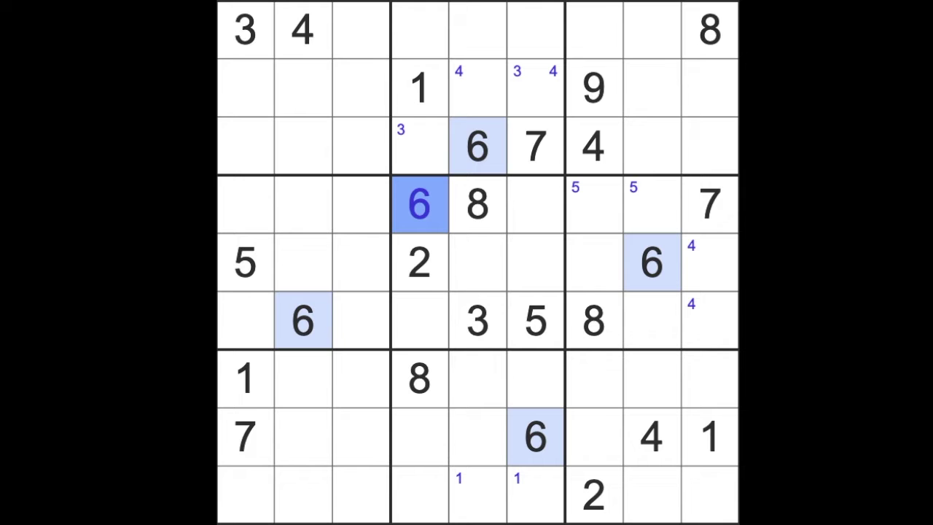
left_click_drag(478, 146, 652, 262)
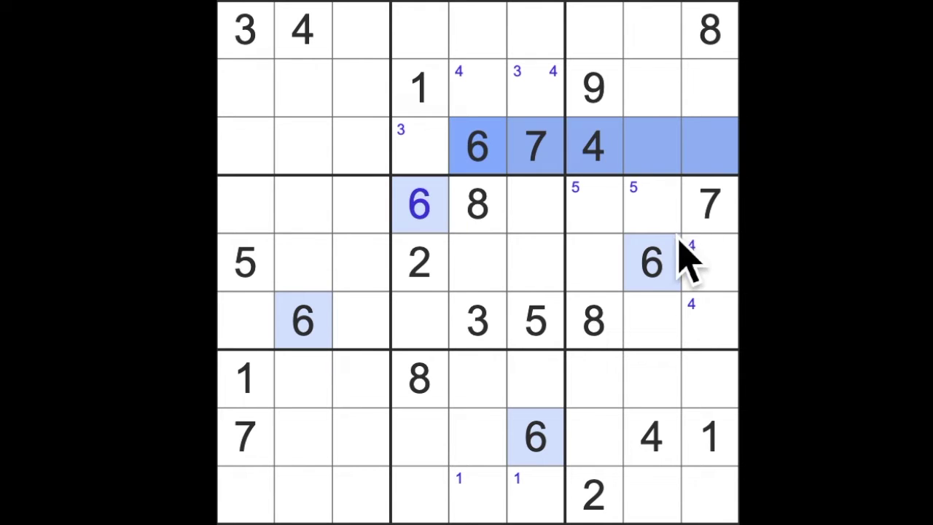
- Pencil candidate 6 into r1c7 and r2c9
left_click(594, 29)
left_click(710, 87, "ctrl")
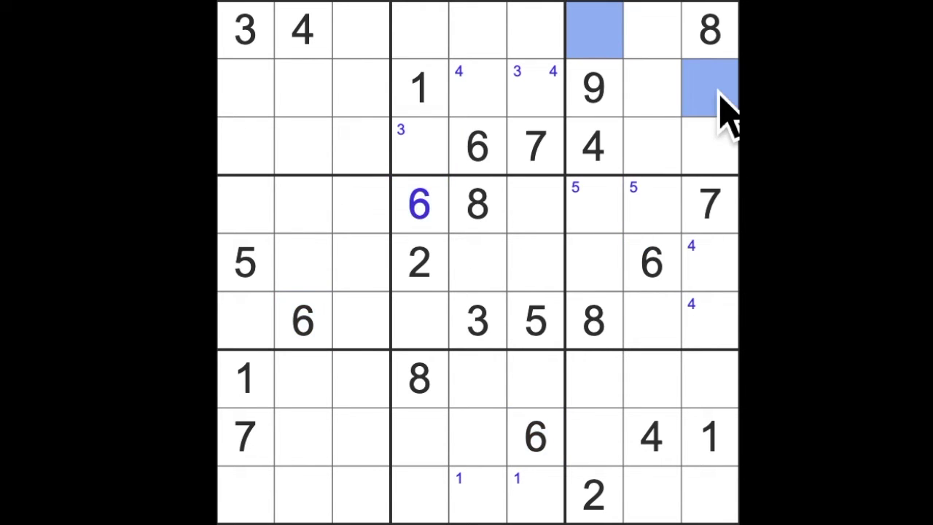
key("6")
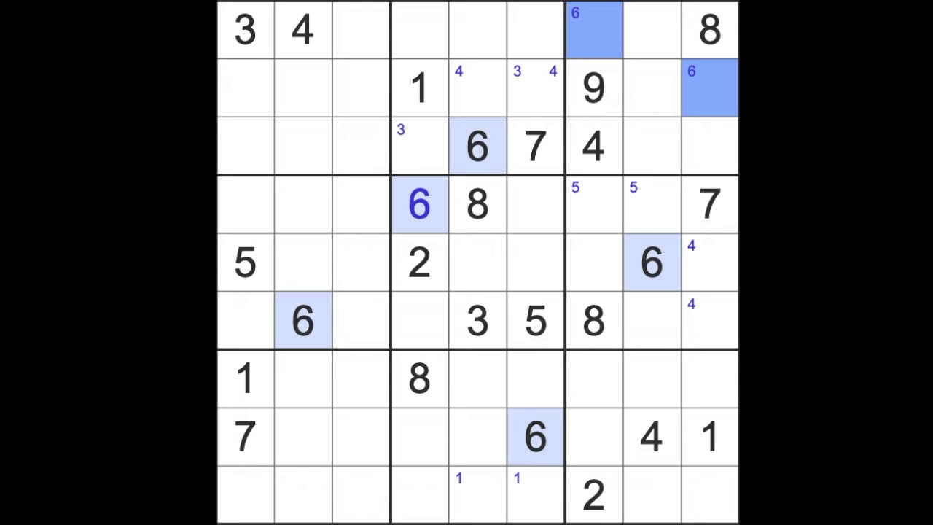
- Pencil candidate 7 into r5c5 and r6c4
left_click(710, 204)
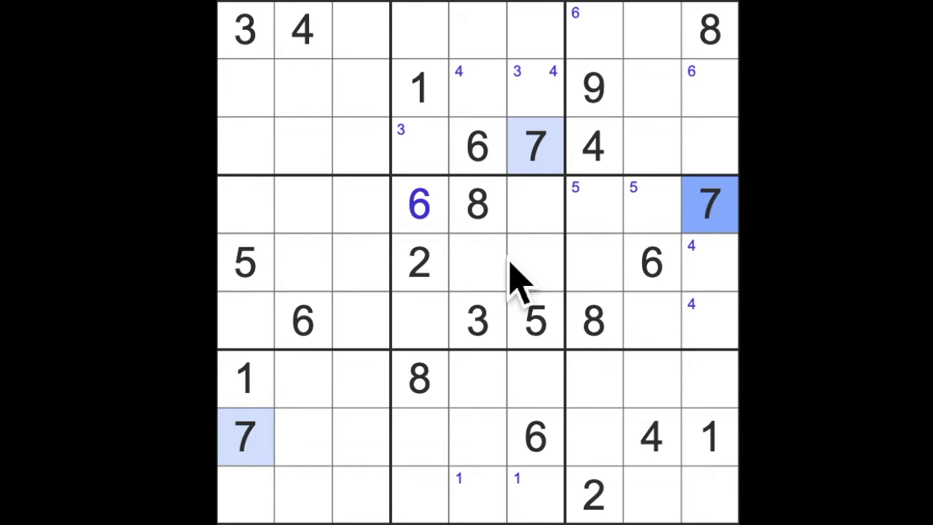
left_click(477, 262)
left_click(419, 321, "ctrl")
key("7")
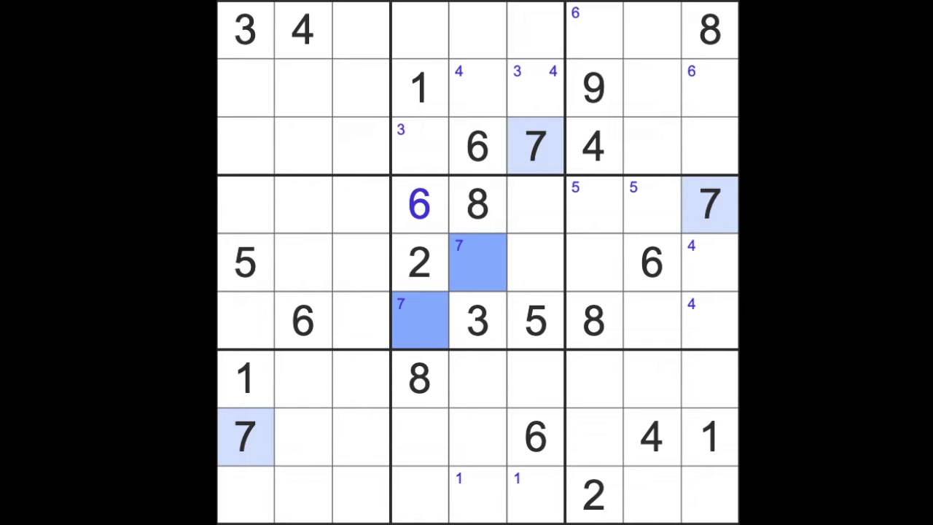
- Rule out 8s in columns 4–5 and row 1, then place 8 in r2c6
left_click(436, 383)
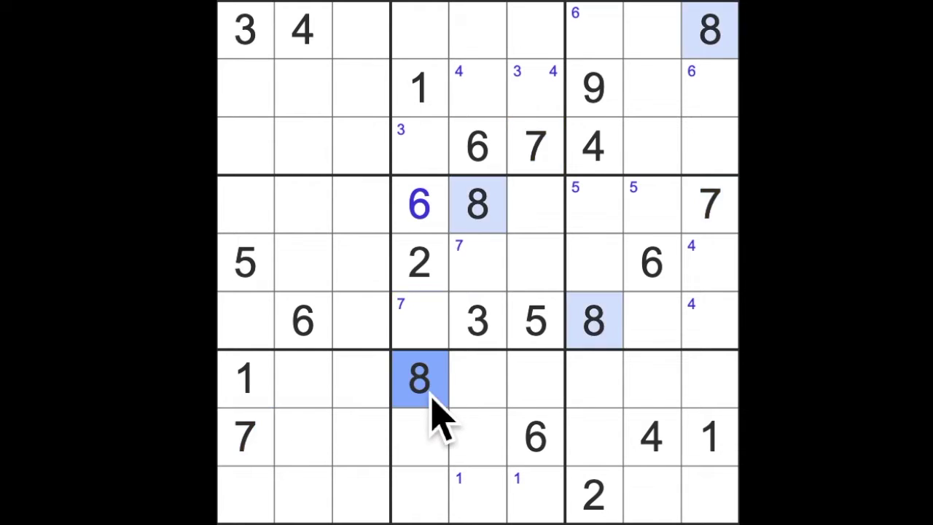
left_click(547, 44)
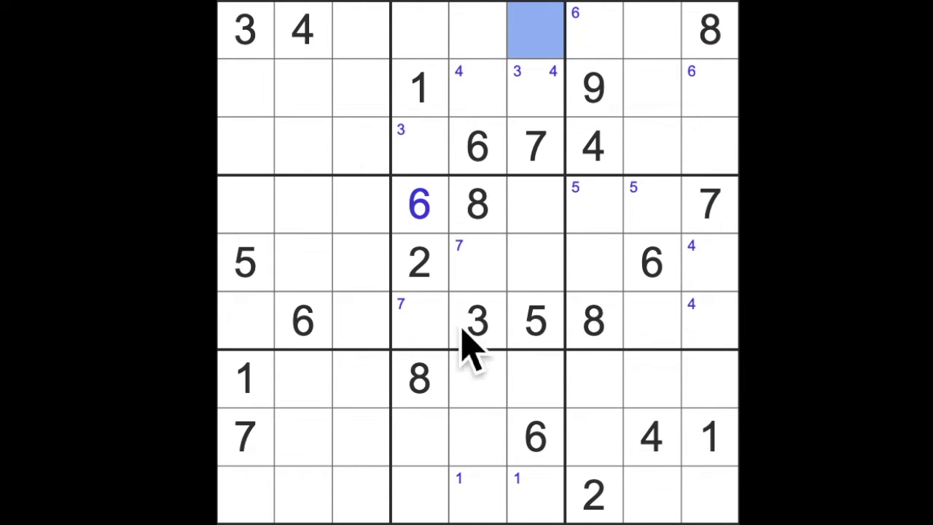
left_click_drag(430, 383, 423, 33)
left_click_drag(478, 207, 481, 33)
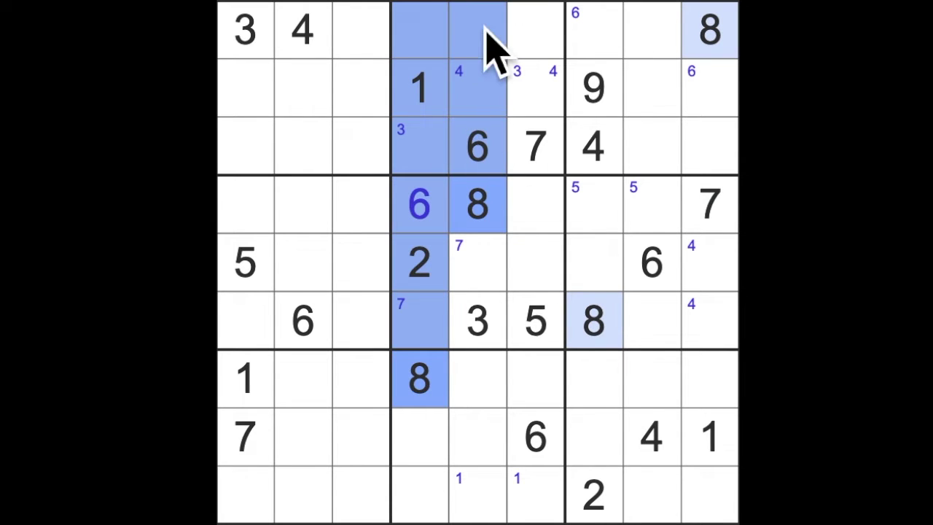
left_click_drag(711, 33, 536, 33)
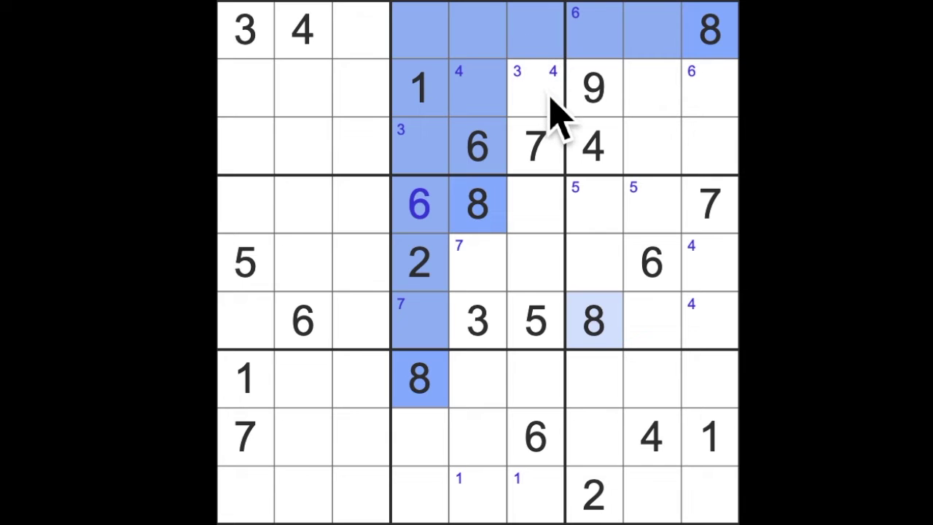
left_click(539, 91)
key("8")
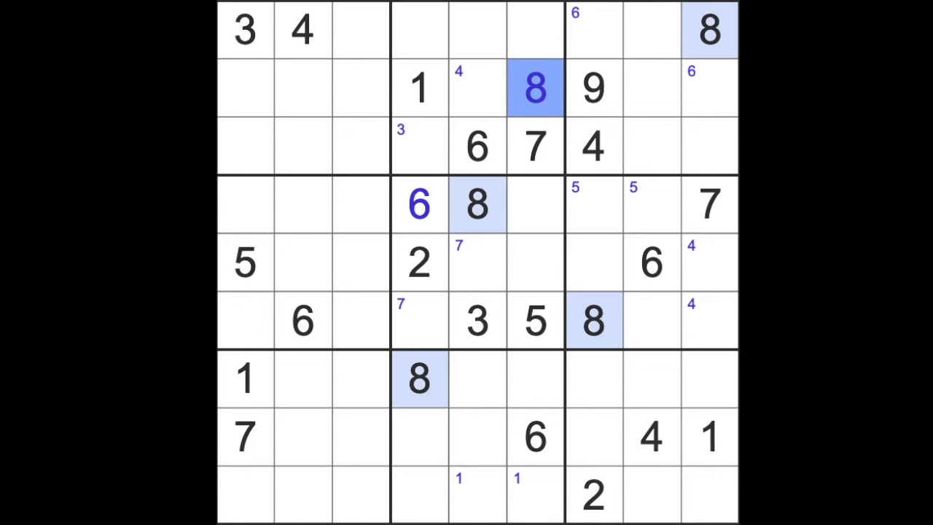
- Enter 4 in r2c5 and 3 in r3c4
left_click(477, 91)
key("4")
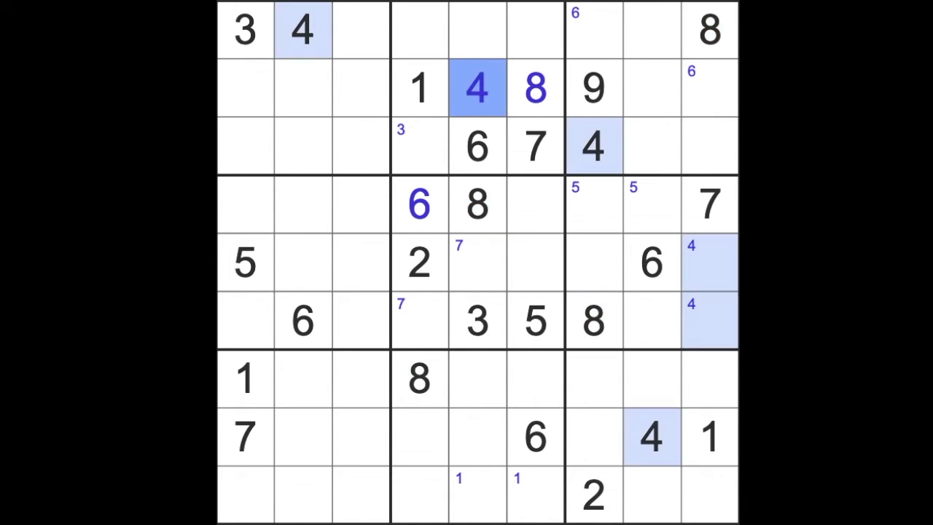
left_click(419, 146)
key("3")
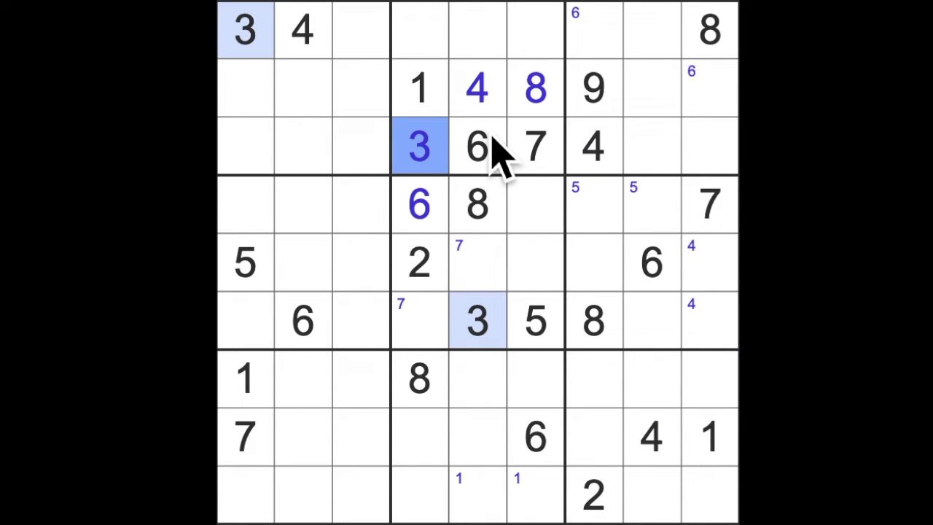
- Pencil candidate 3 into r2c8–r2c9 and into r7c6 and r9c6
left_click_drag(419, 146, 710, 146)
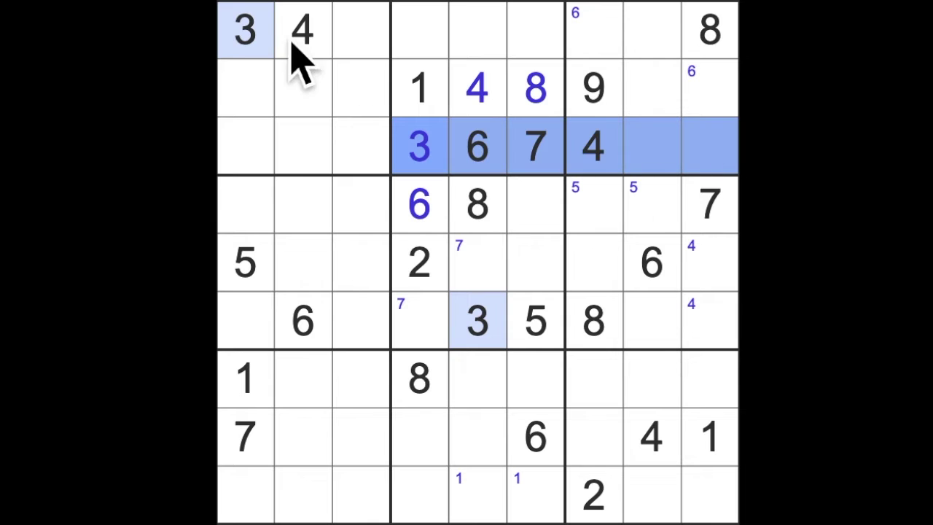
left_click_drag(244, 29, 627, 29)
left_click_drag(710, 87, 652, 87)
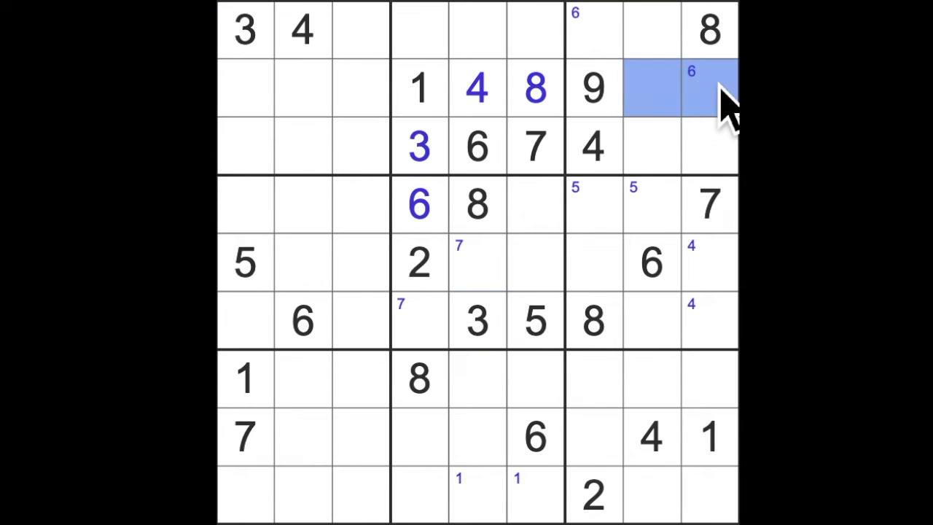
key("3")
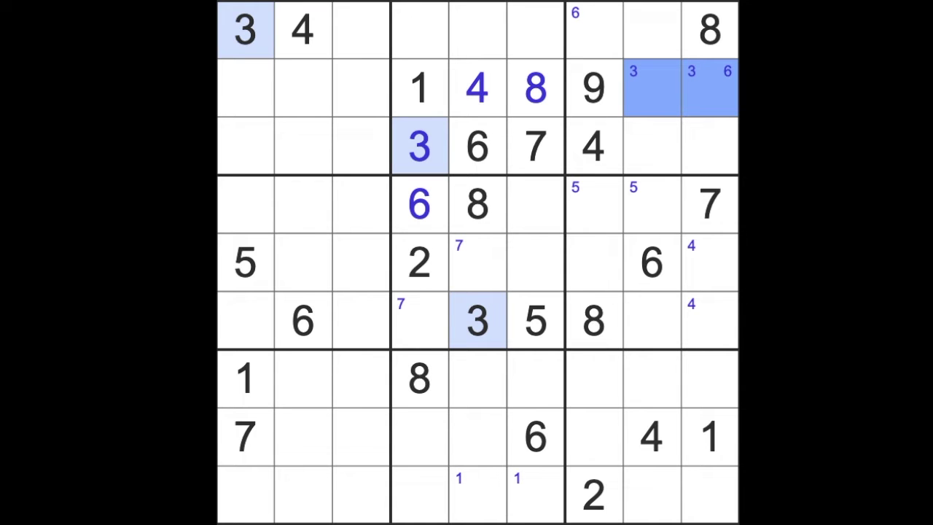
left_click(535, 379)
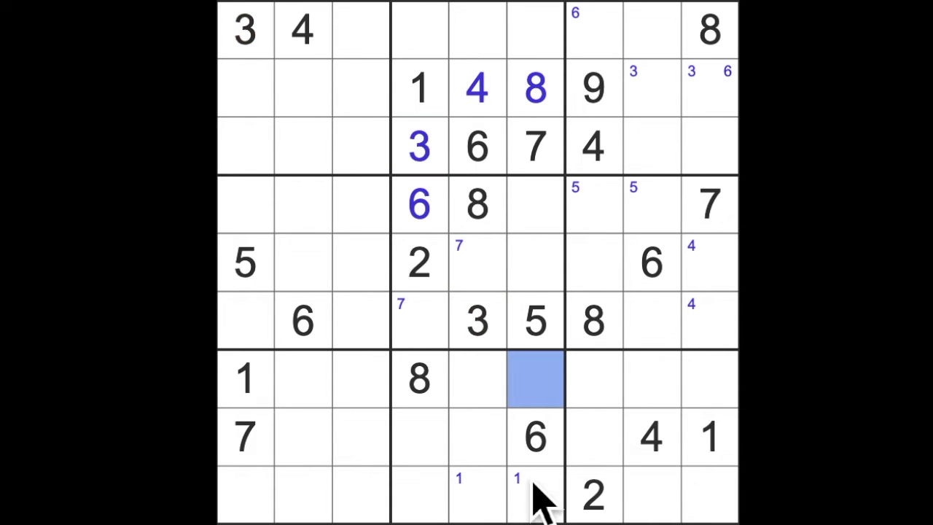
left_click(539, 496, "ctrl")
key("3")
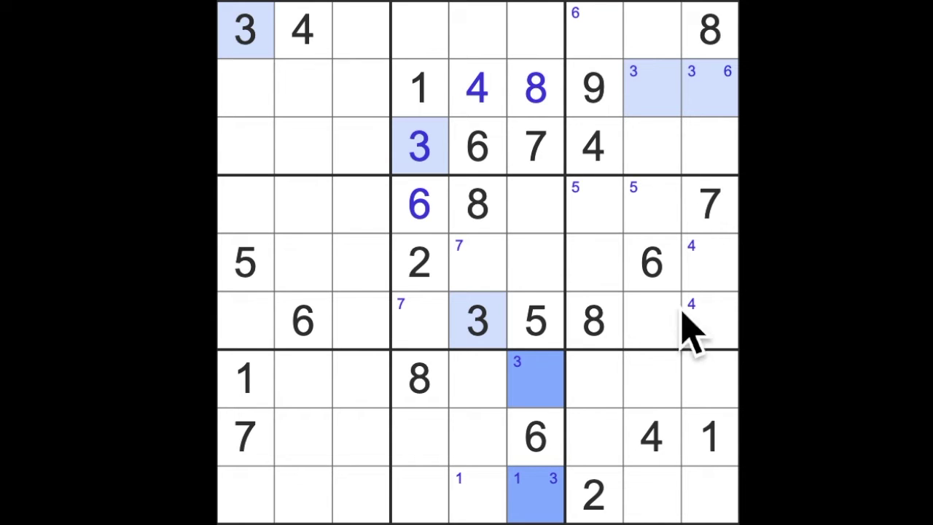
- Scan column 9 and the bottom row for 8s to place 8 in r9c8
left_click(710, 33)
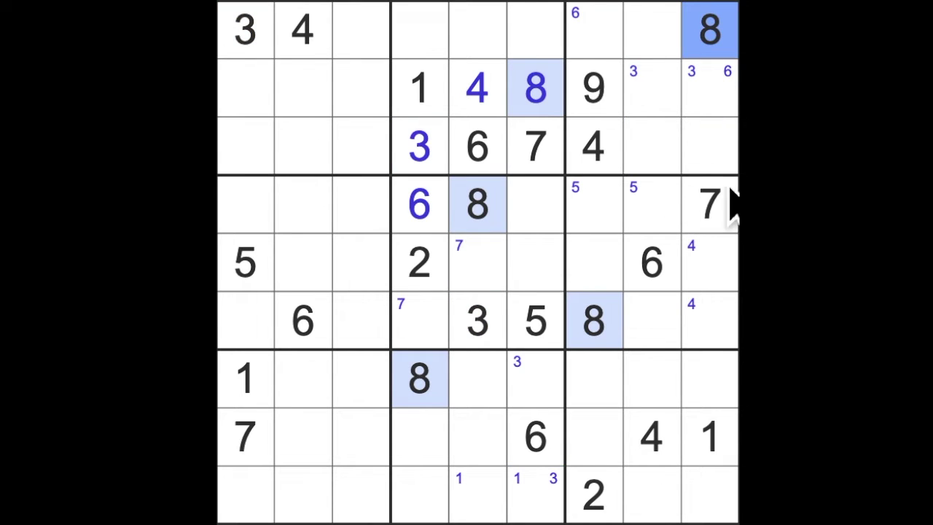
left_click(711, 88, "shift")
left_click(710, 146, "shift")
left_click(593, 321, "shift")
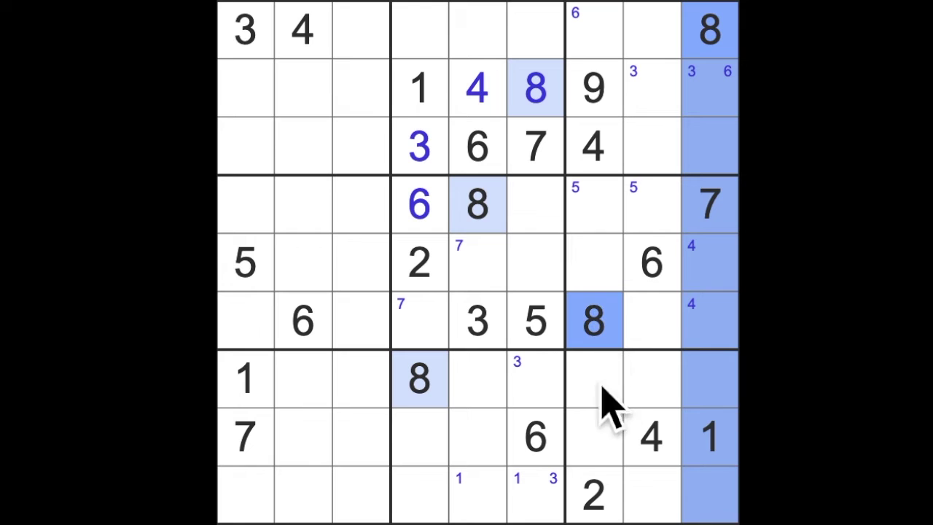
left_click(594, 379, "shift")
left_click(477, 379, "shift")
left_click(652, 496)
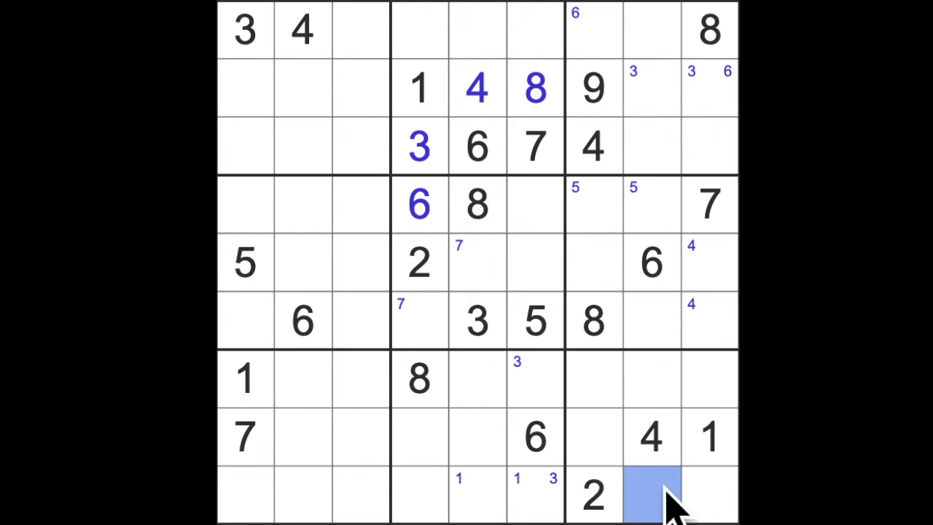
type("8")
left_click_drag(653, 495, 244, 496)
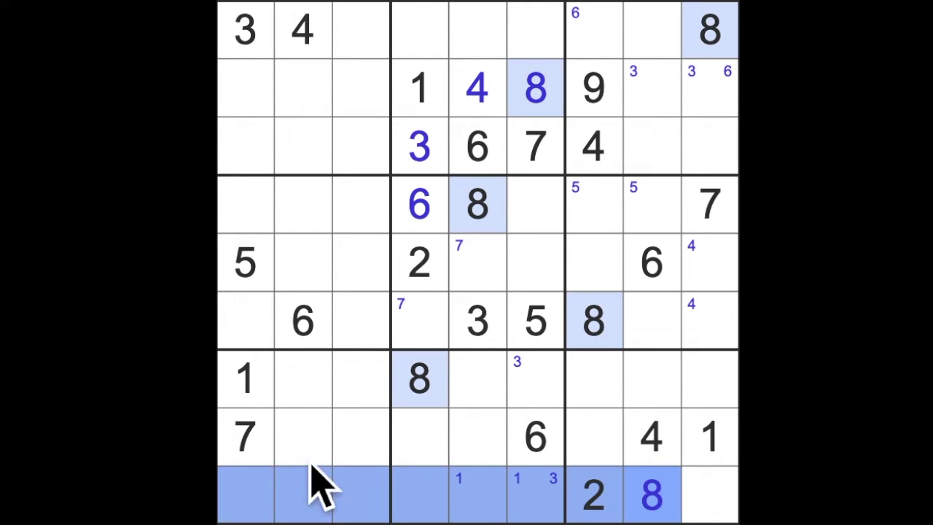
- Pencil candidate 8 into r8c2–c3 and r5c2–c3
left_click(360, 379, "shift")
left_click(302, 378, "shift")
left_click_drag(303, 437, 361, 438)
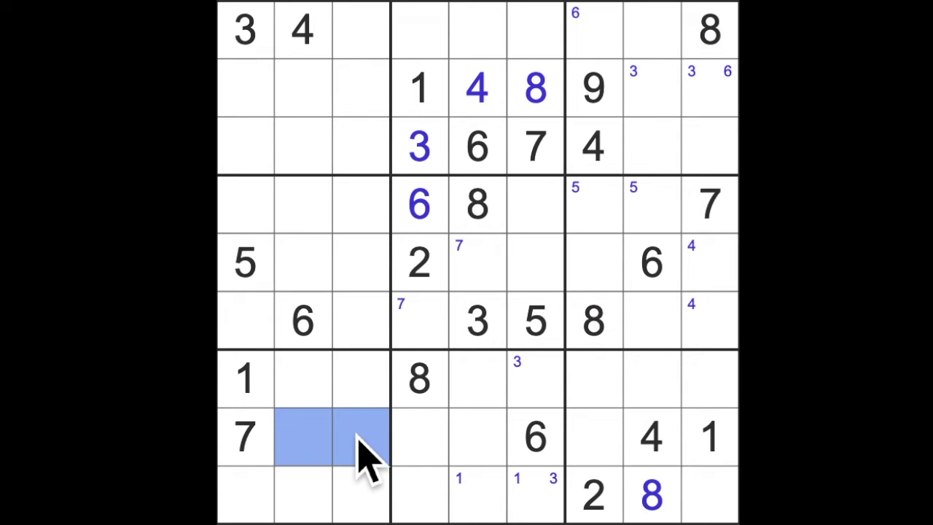
type("8")
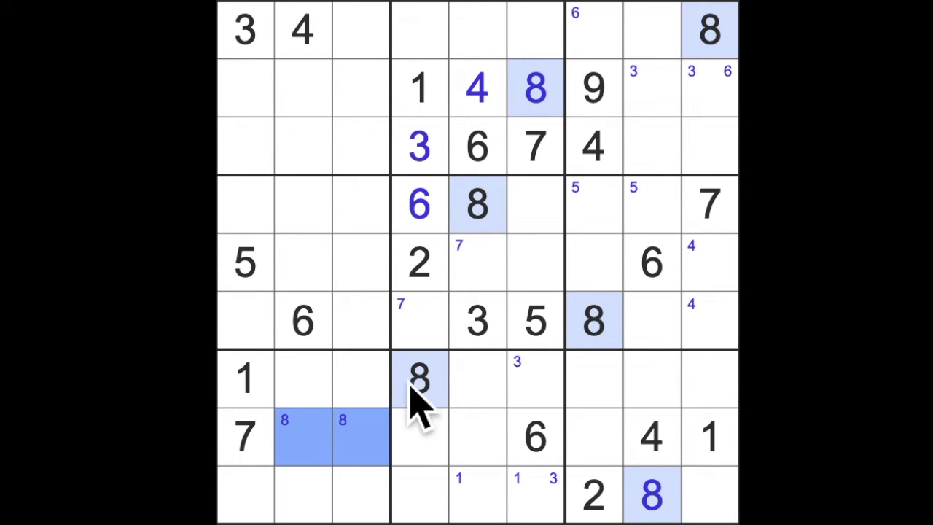
left_click_drag(594, 320, 244, 321)
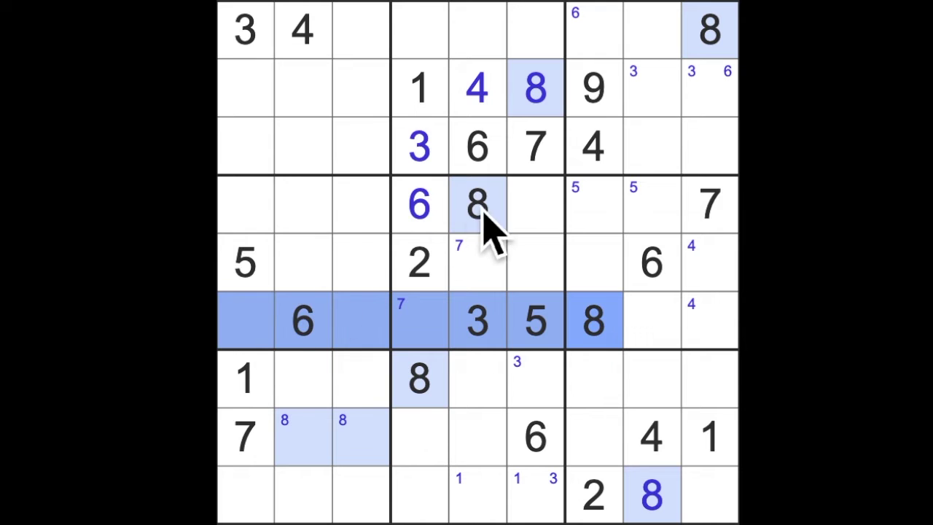
left_click_drag(477, 204, 248, 204)
left_click_drag(302, 262, 361, 262)
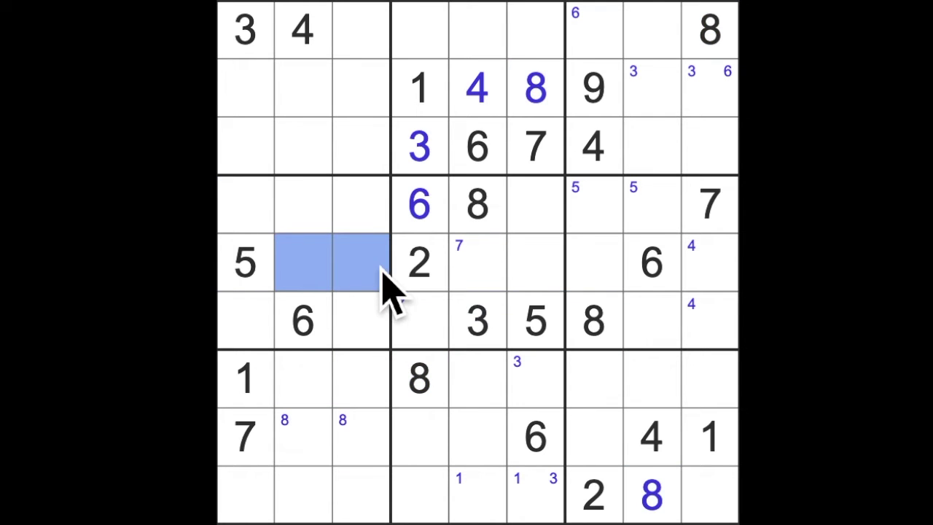
type("8")
- Check column 1's empty cells against the four candidate-8 cells
left_click_drag(244, 87, 244, 149)
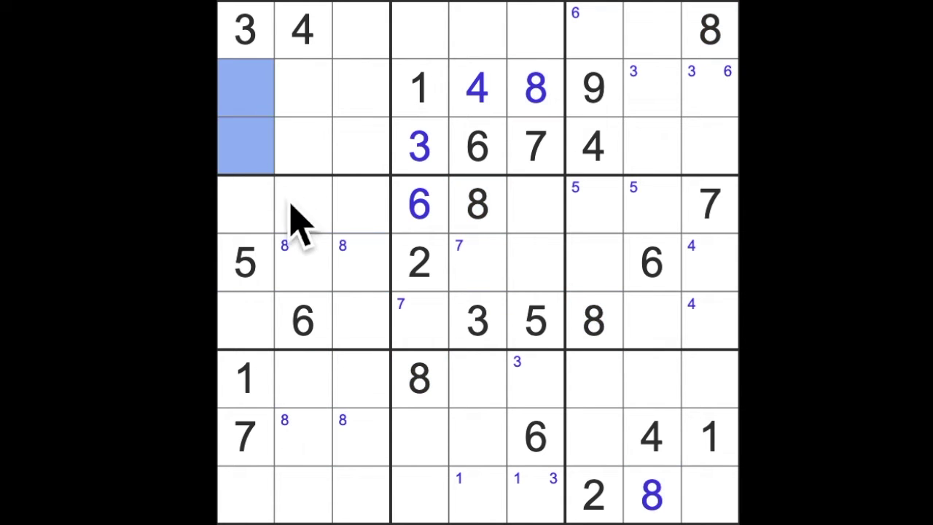
left_click(535, 102)
left_click(245, 88)
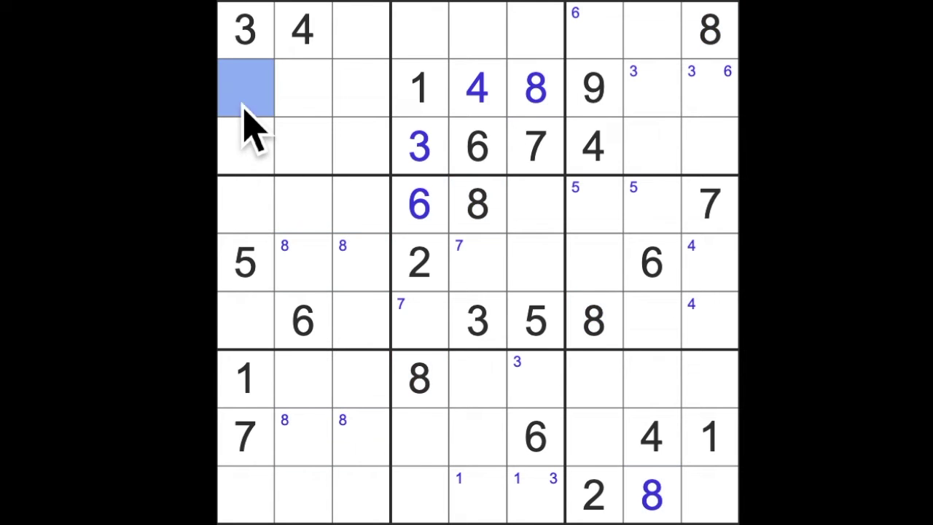
left_click(244, 156)
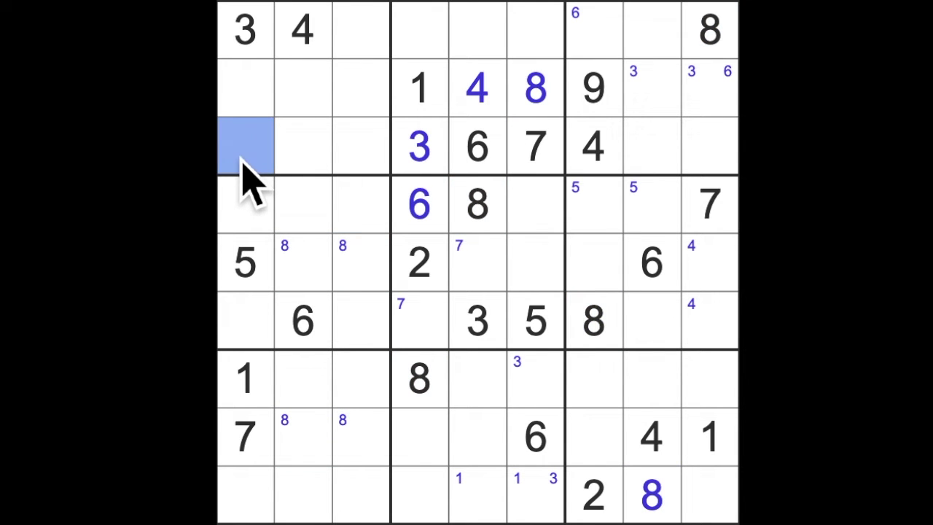
left_click(357, 277)
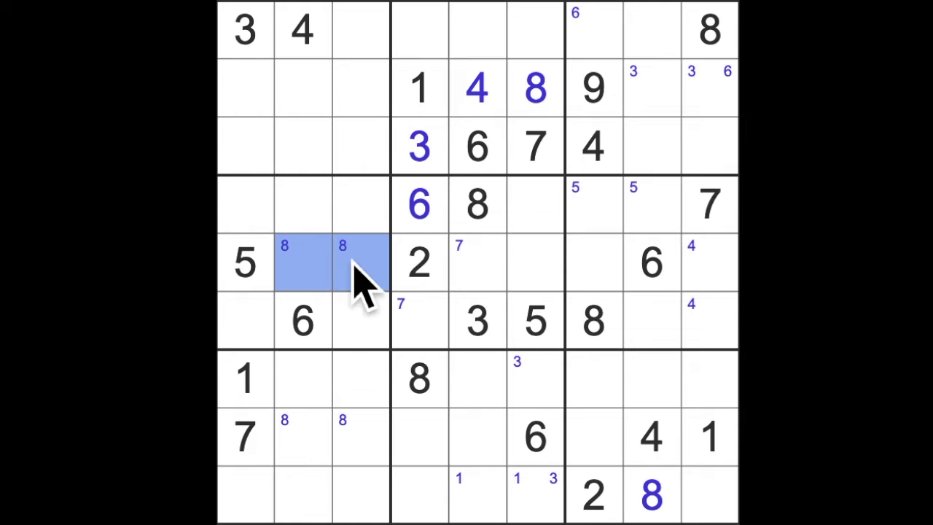
left_click(321, 437, "ctrl")
left_click(357, 443, "ctrl")
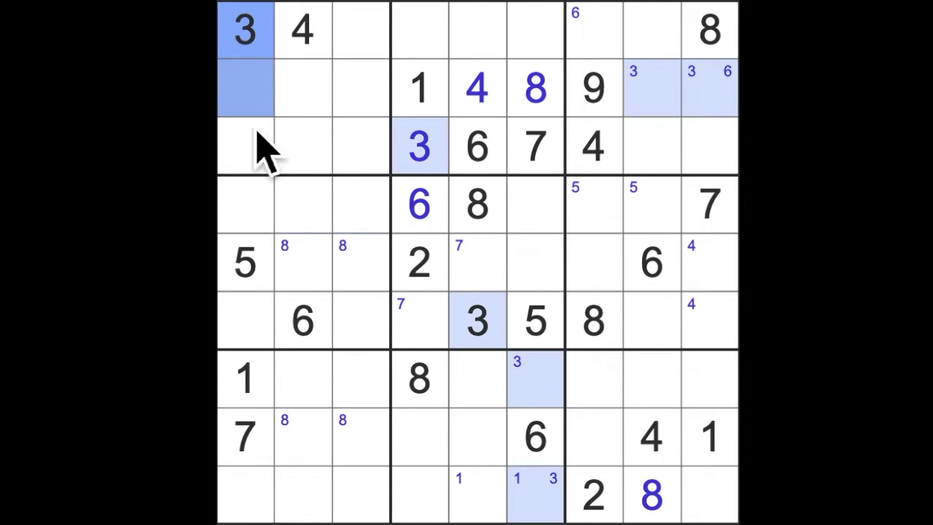
left_click_drag(248, 87, 264, 149)
- Place 8 in row 3, column 1
left_click(535, 89)
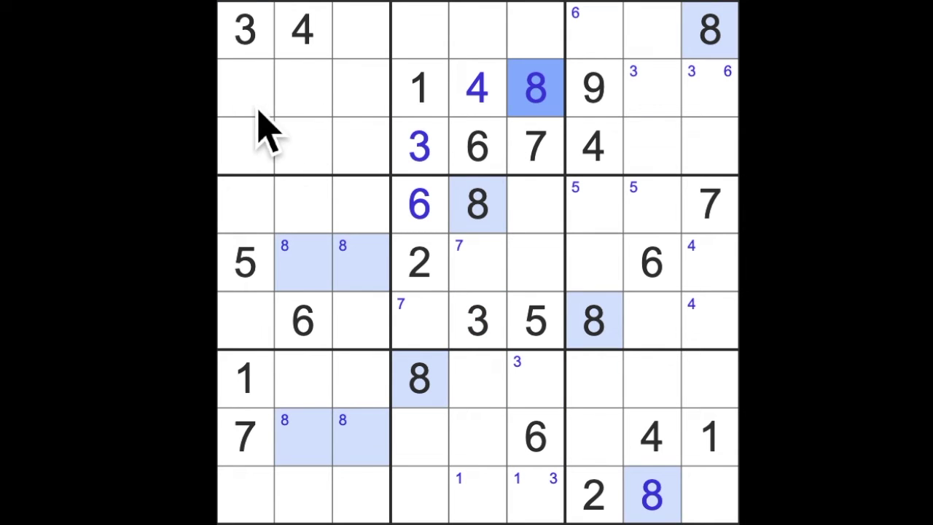
left_click(257, 108)
left_click(263, 142)
type("8")
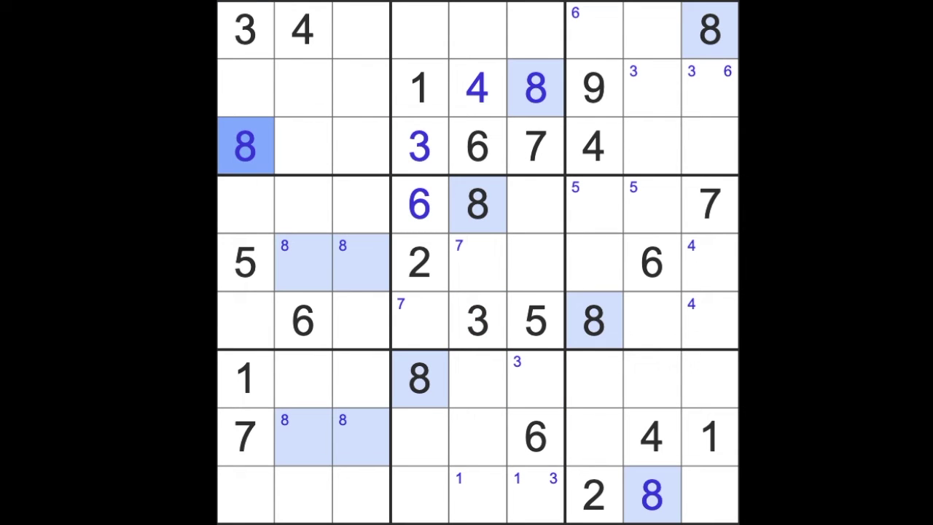
left_click(593, 88)
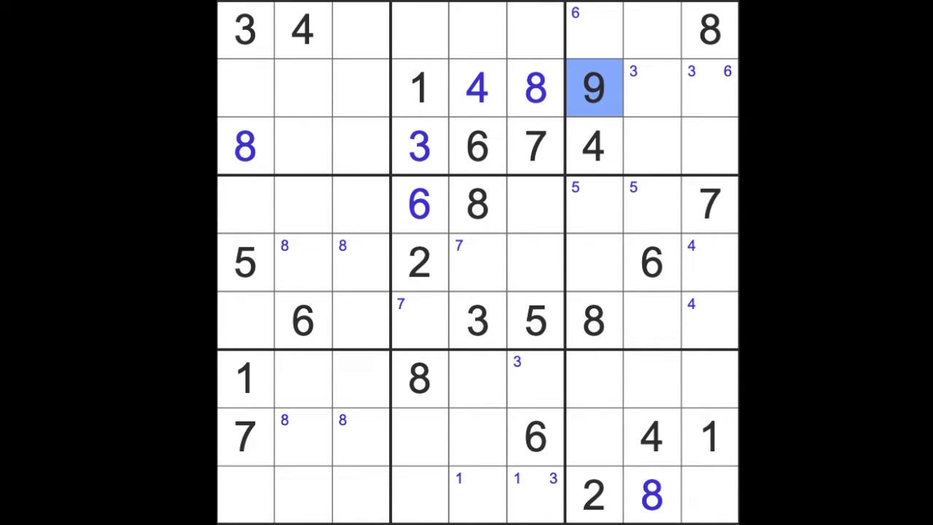
- Pencil candidate 9 into r1c4–c6 and r3c2–c3
left_click_drag(537, 36, 430, 42)
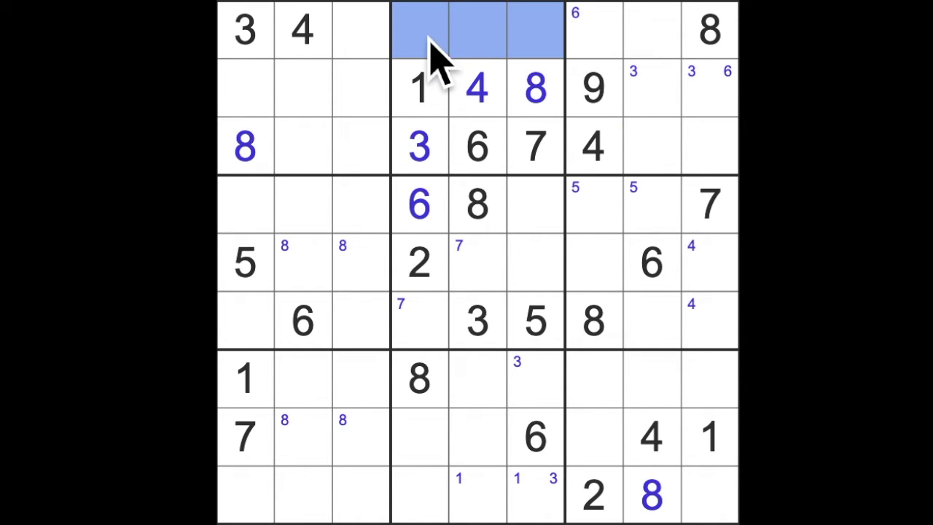
key("9")
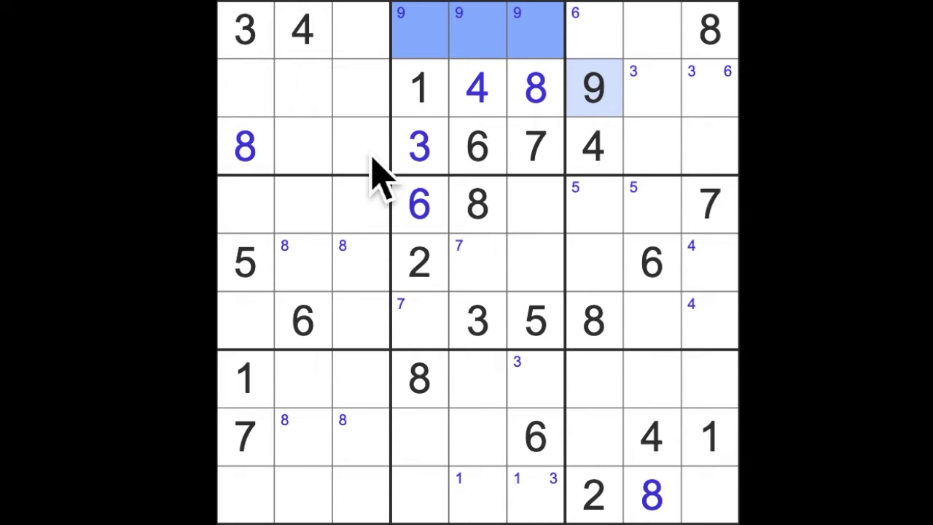
left_click_drag(372, 149, 313, 149)
key("9")
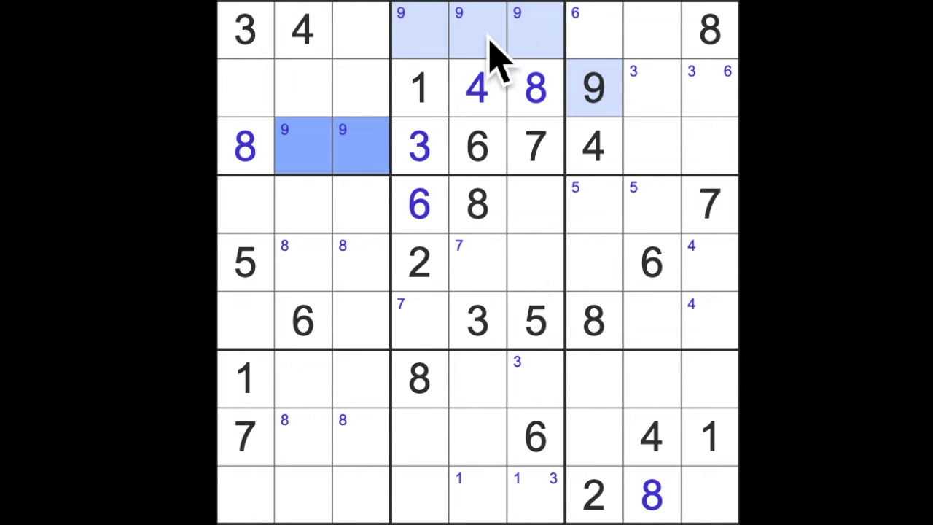
- Pencil candidate 2 into r1c5–c6 and candidate 5 into r1c4–c5
left_click_drag(481, 30, 521, 43)
key("2")
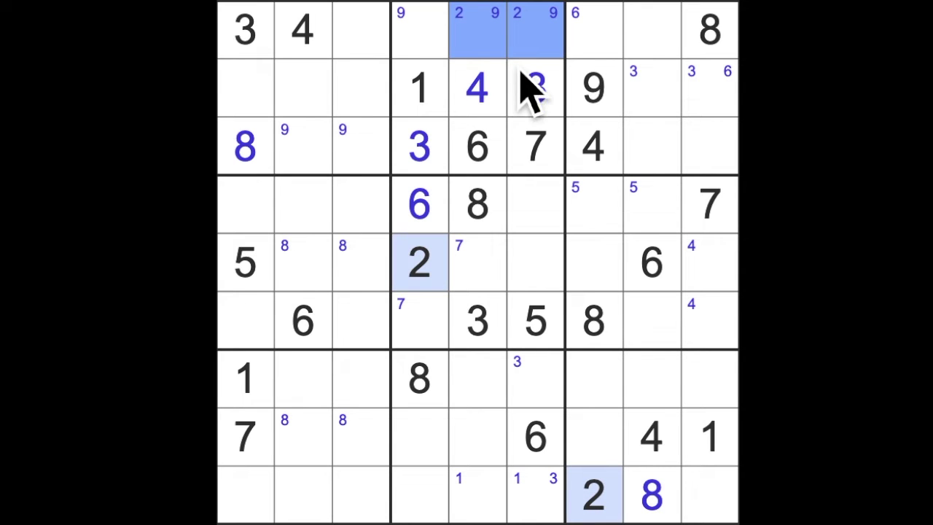
left_click_drag(477, 29, 430, 41)
key("5")
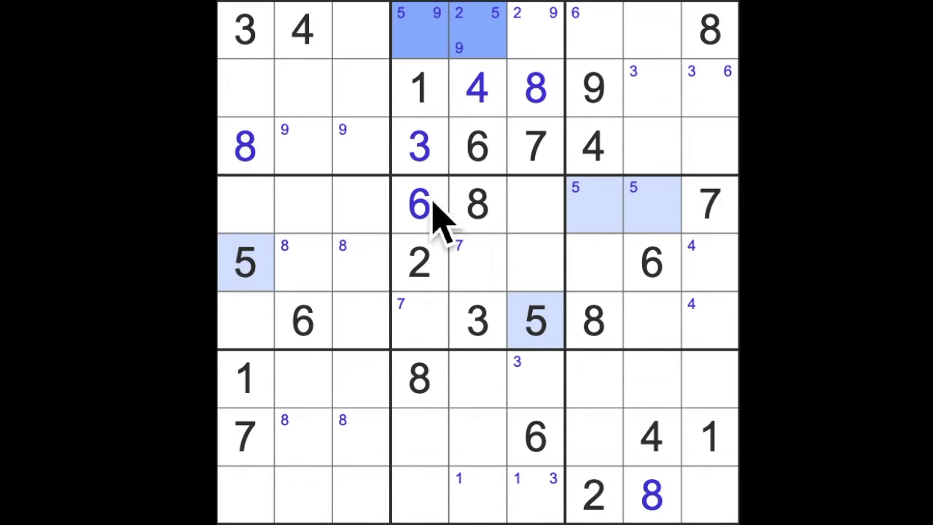
left_click(430, 109)
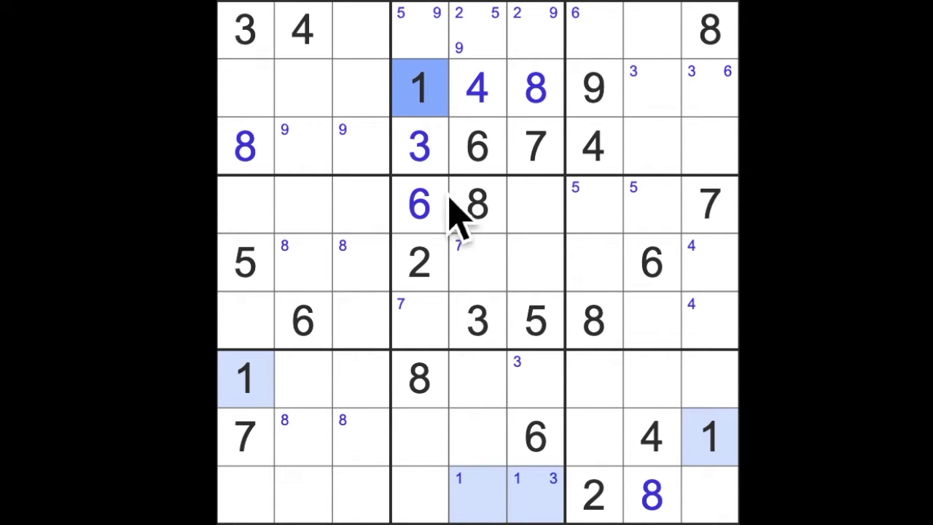
left_click(437, 269)
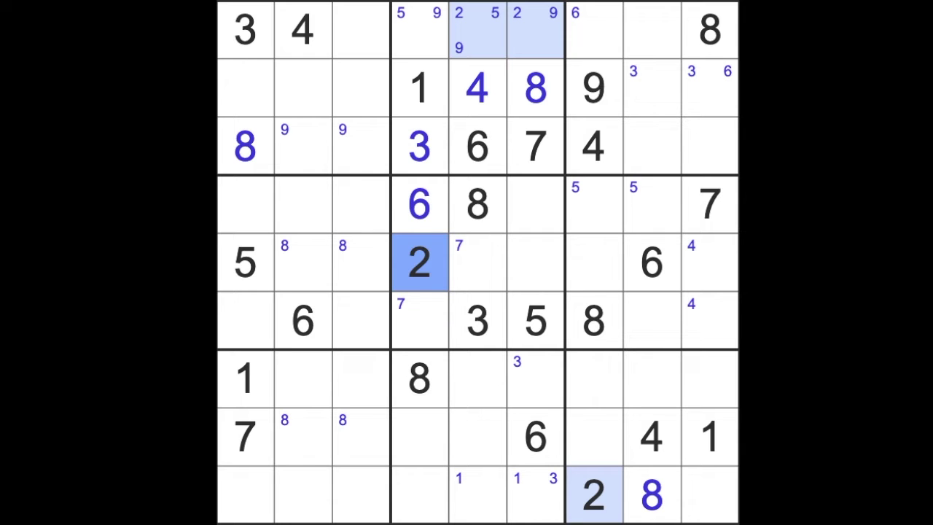
left_click(477, 320)
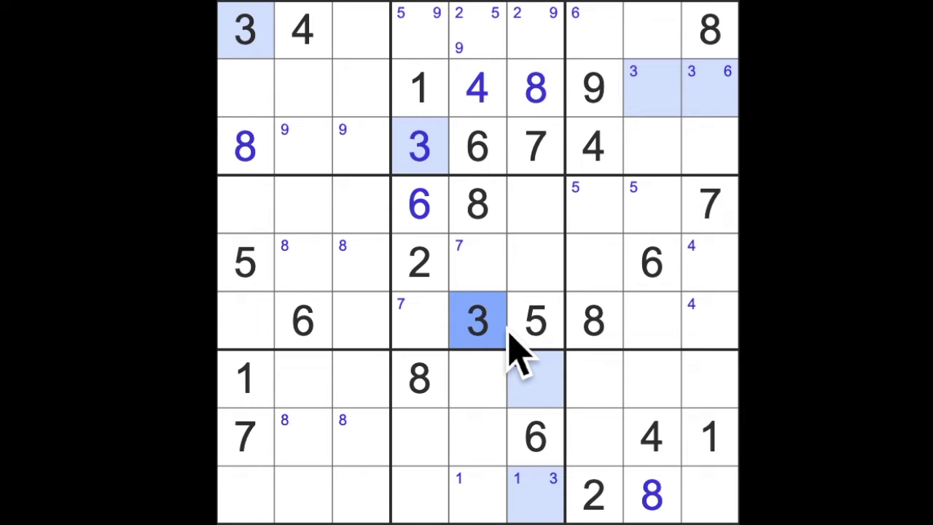
key("3")
left_click(652, 437)
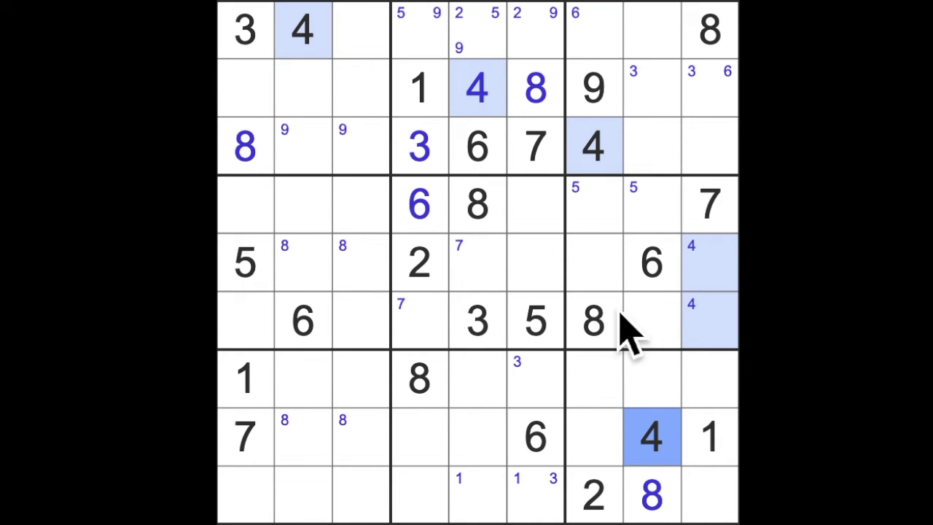
left_click(535, 332)
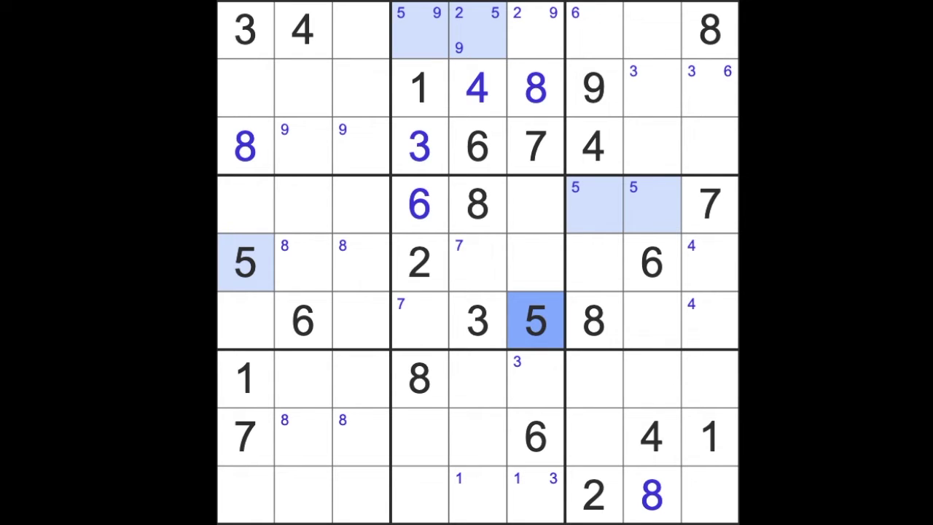
left_click(674, 266)
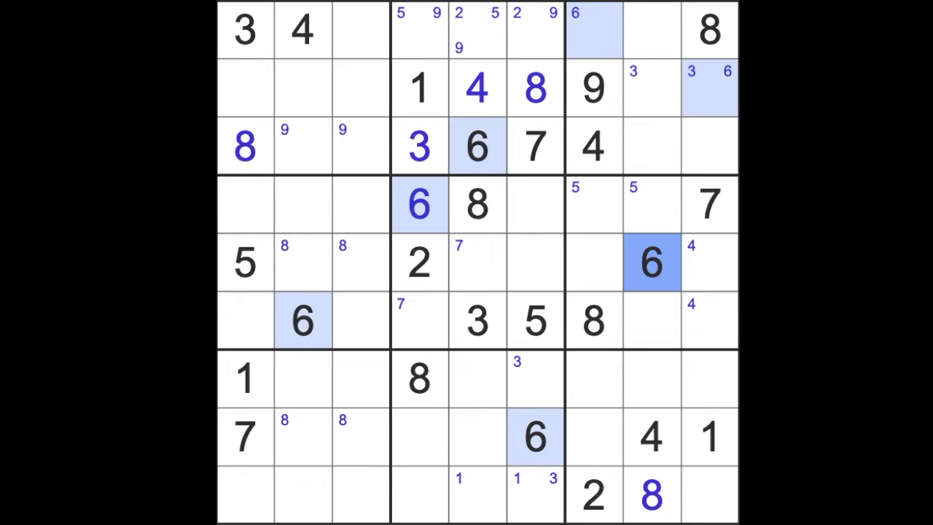
left_click(709, 204)
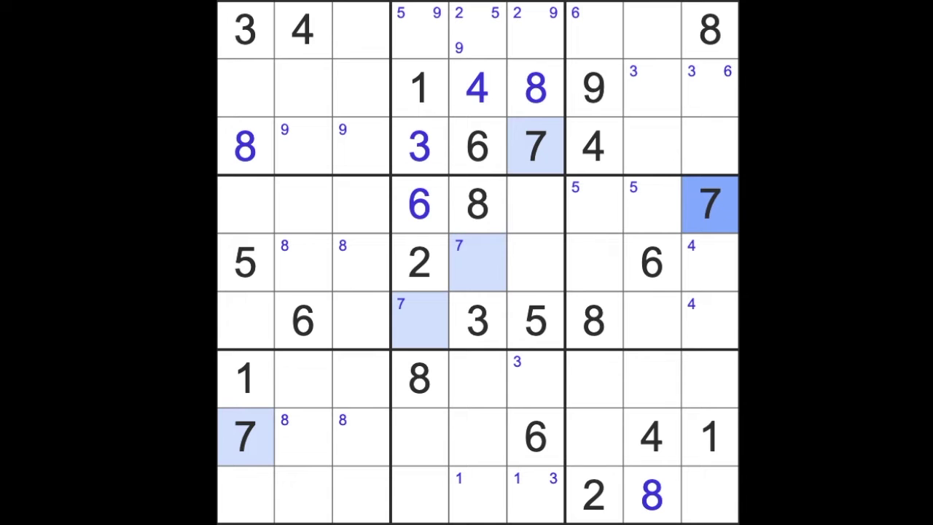
- Pencil candidate 7 into r7c7–c8 and r9c4–c5 after checking column 9
left_click_drag(710, 219, 709, 496)
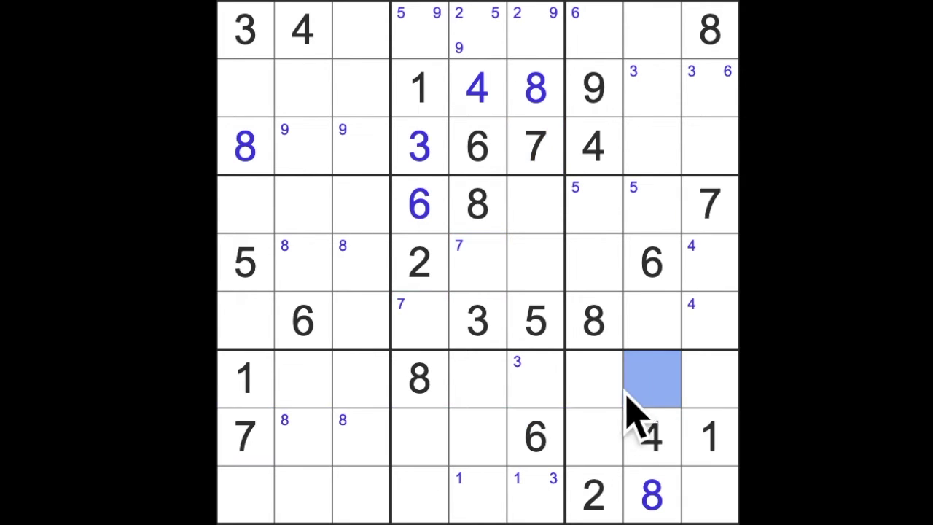
left_click_drag(593, 379, 634, 397)
key("7")
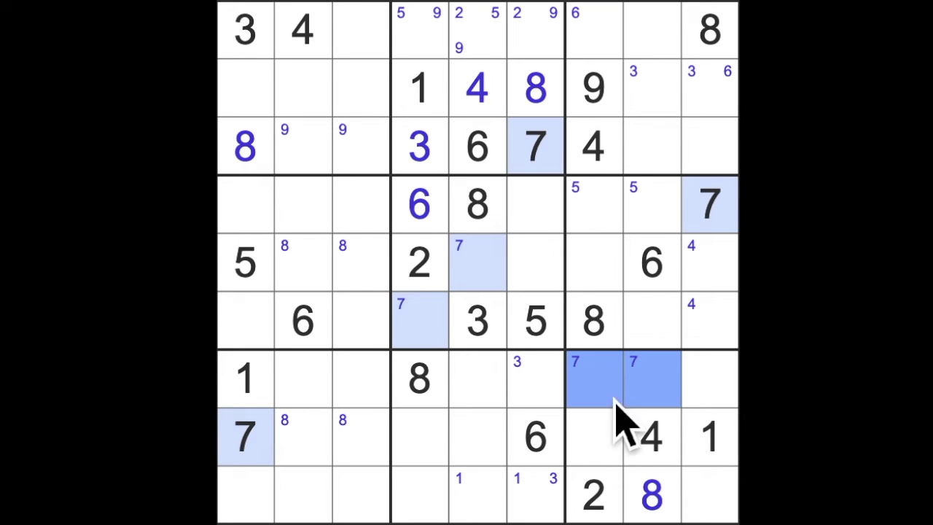
left_click_drag(477, 496, 419, 496)
key("7")
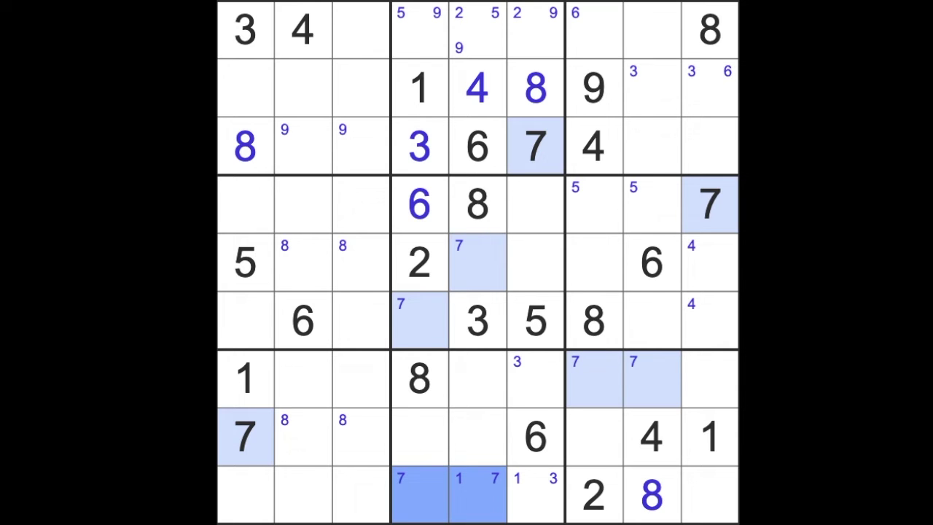
left_click(496, 211)
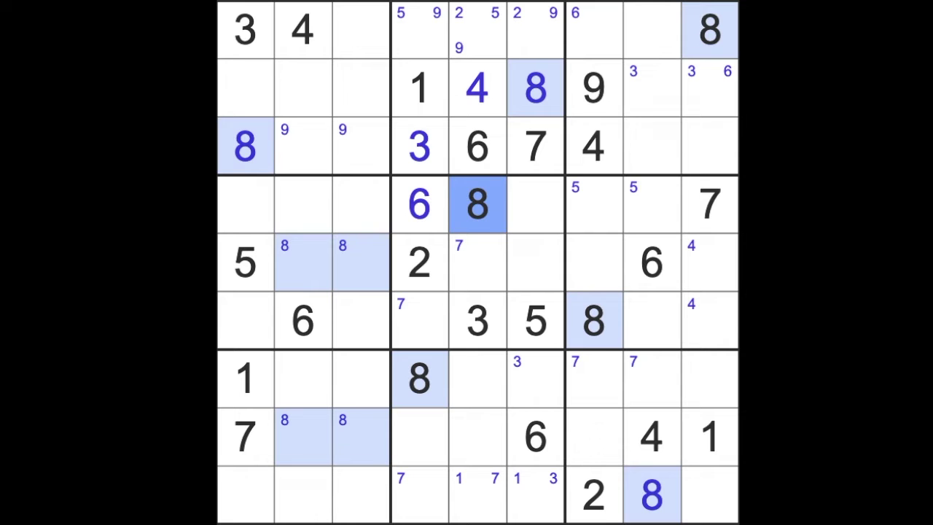
left_click(594, 91)
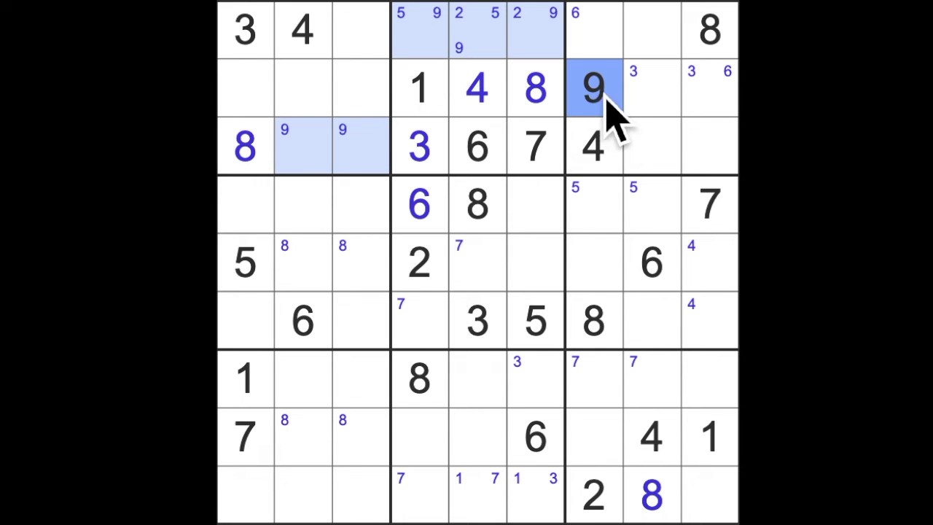
- Pencil candidate 1 into the empty top-left box cells after checking row 2 and column 1
left_click_drag(710, 91, 240, 102)
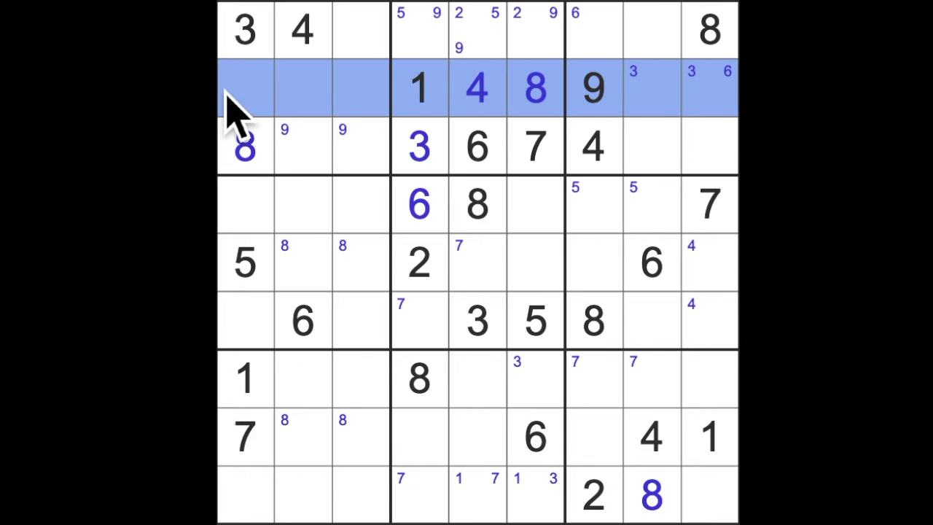
left_click_drag(594, 21, 652, 502)
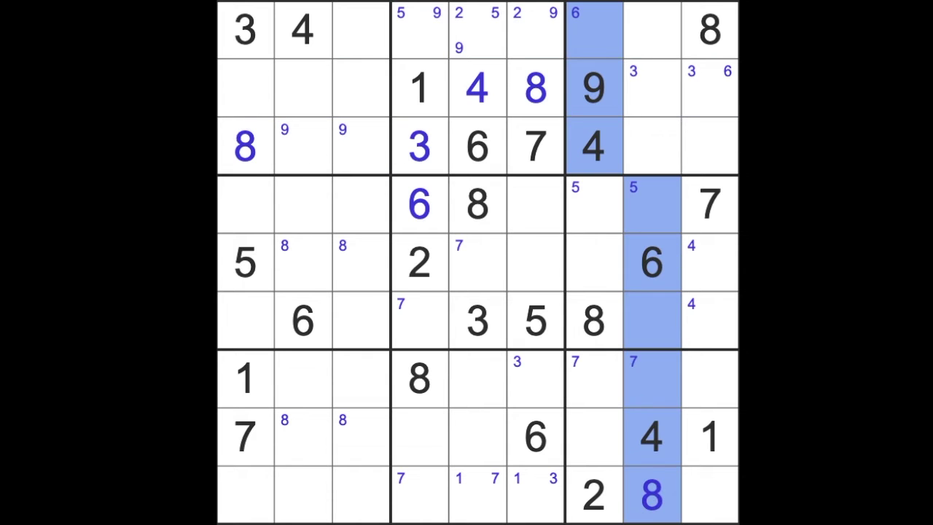
left_click(728, 416)
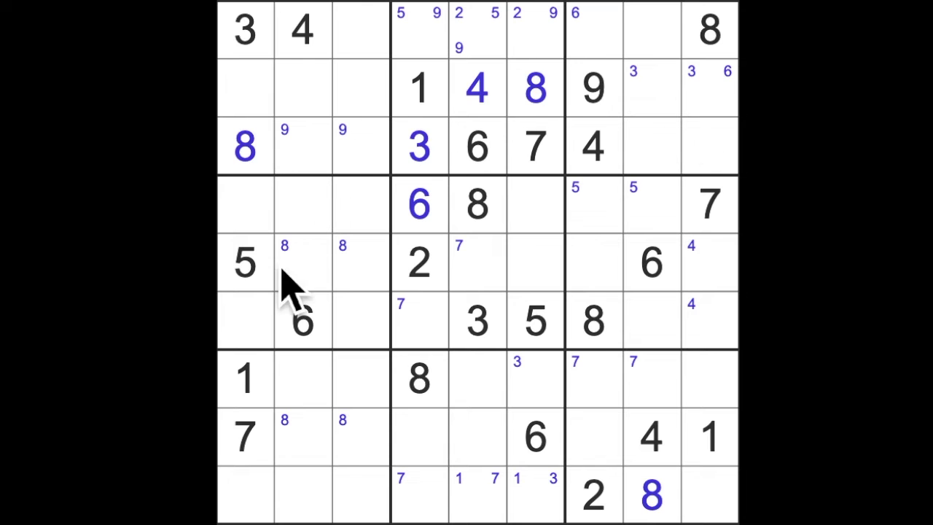
left_click(246, 379)
left_click_drag(246, 379, 246, 127)
left_click_drag(247, 88, 361, 87)
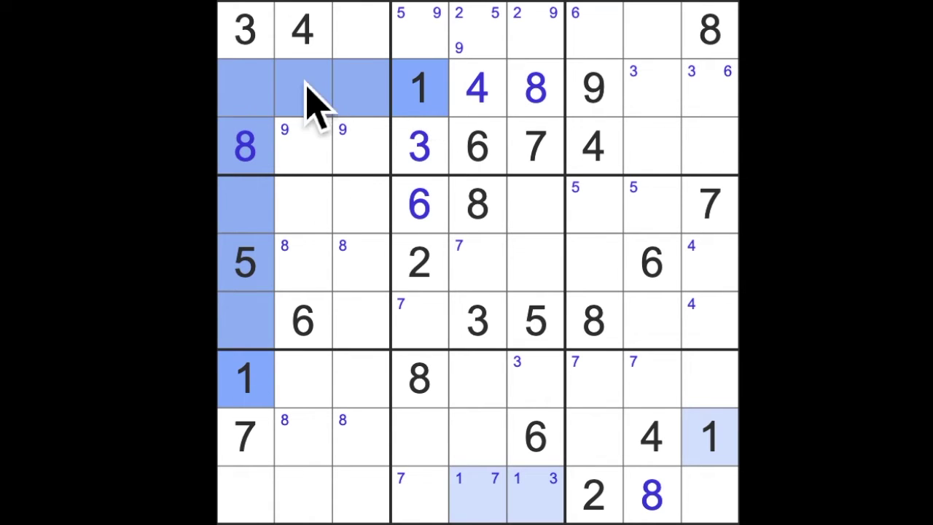
left_click_drag(302, 150, 360, 149)
left_click(361, 33, "ctrl")
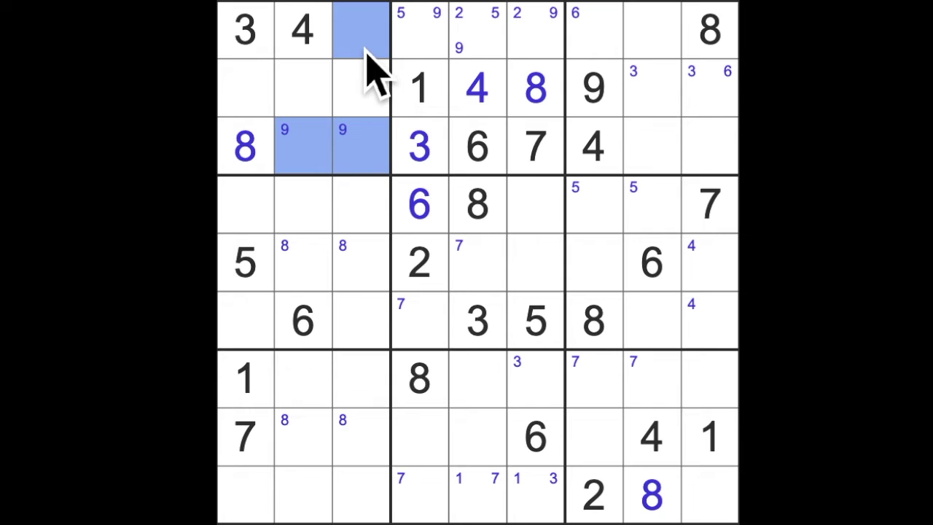
key("2")
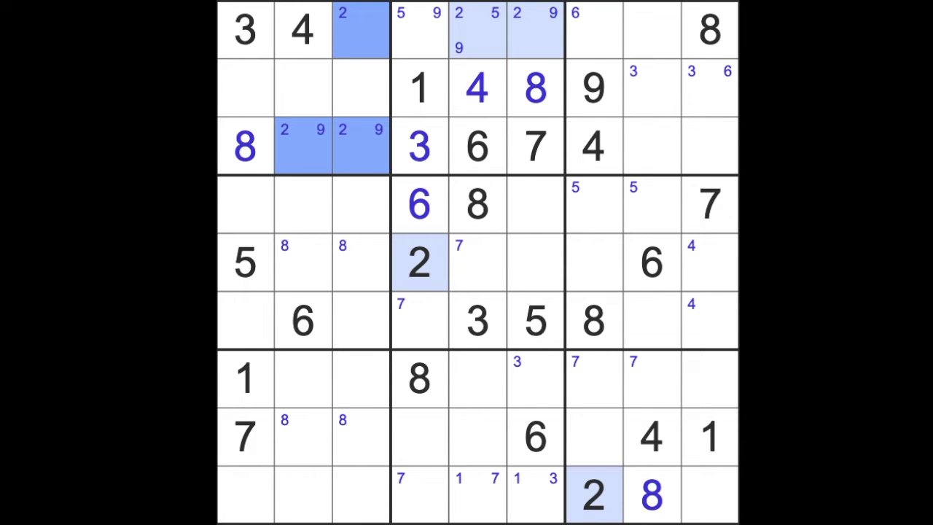
key("1")
- Pencil candidate 2 into the empty row 2–3 cells of the top-left box
left_click(536, 33)
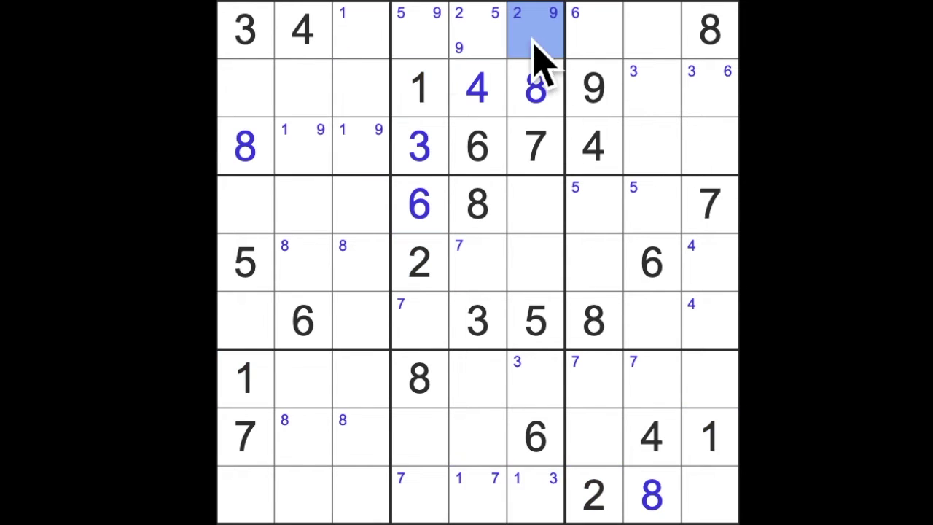
left_click_drag(536, 33, 361, 32)
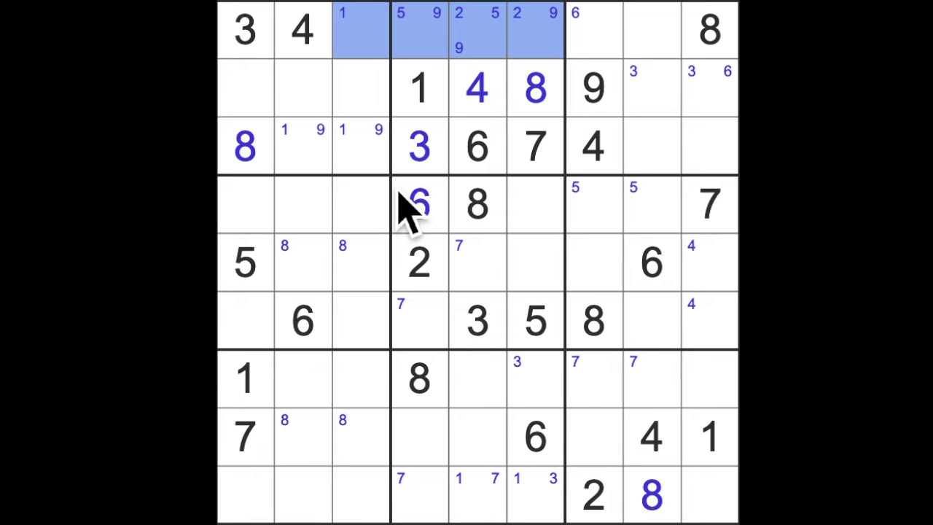
left_click(379, 157)
left_click_drag(379, 150, 314, 166)
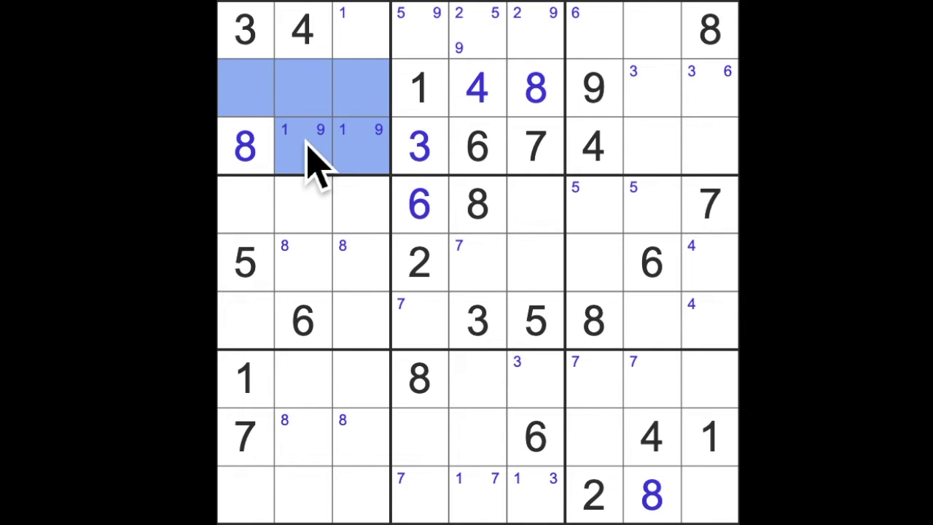
key("2")
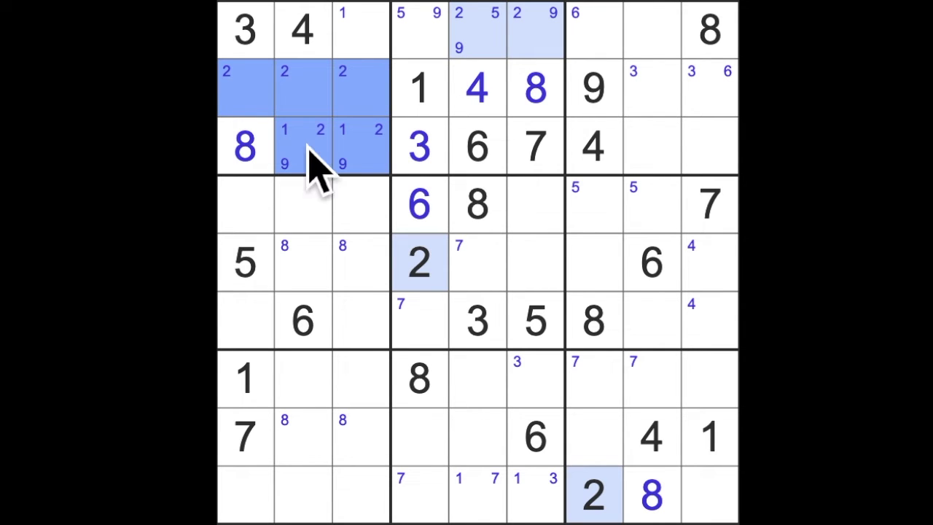
- Pencil candidate 5 into the 2×2 block of empty top-left box cells
left_click(247, 262)
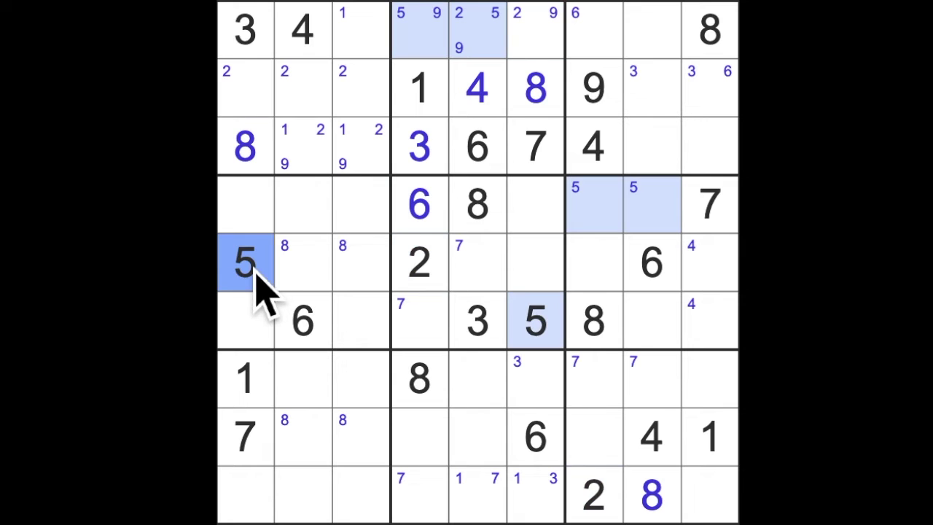
left_click_drag(246, 262, 255, 113)
left_click(393, 40)
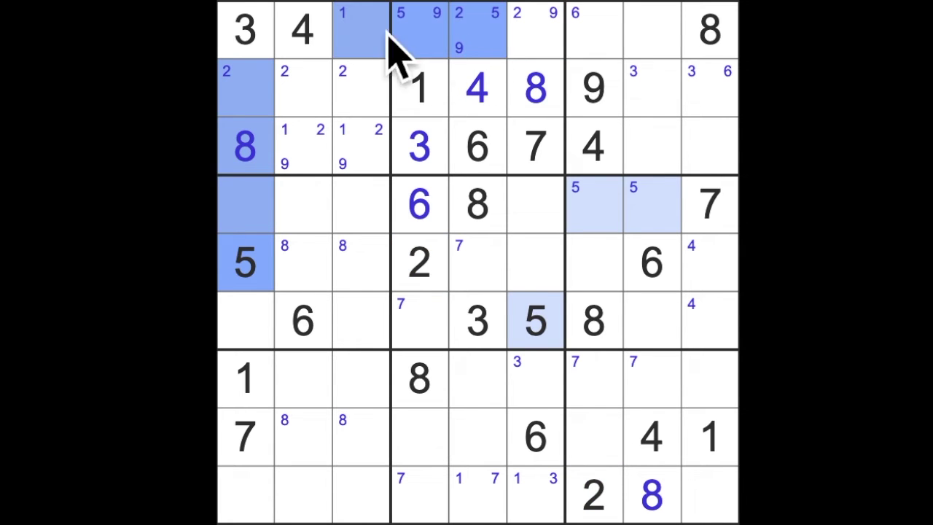
mouse_move(361, 87)
left_mouse_down()
mouse_move(353, 132)
mouse_move(302, 146)
left_mouse_up()
key("1")
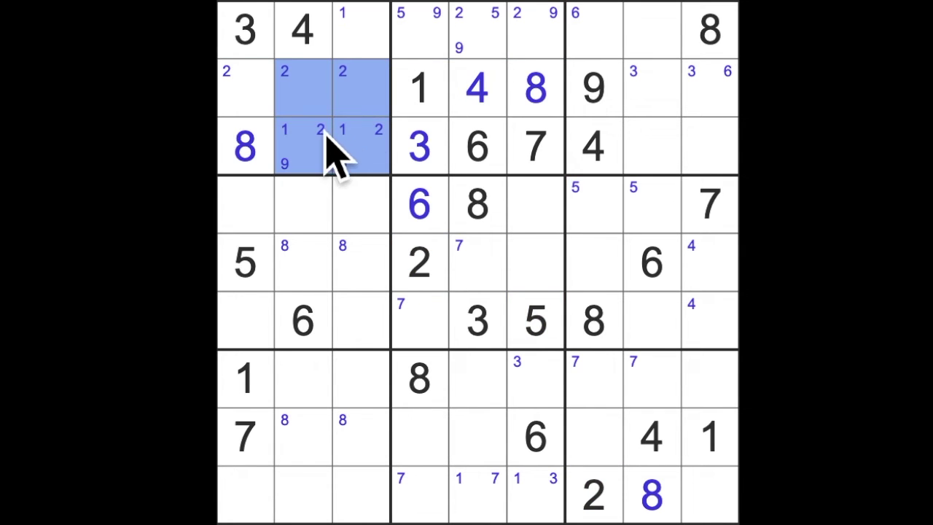
key("5")
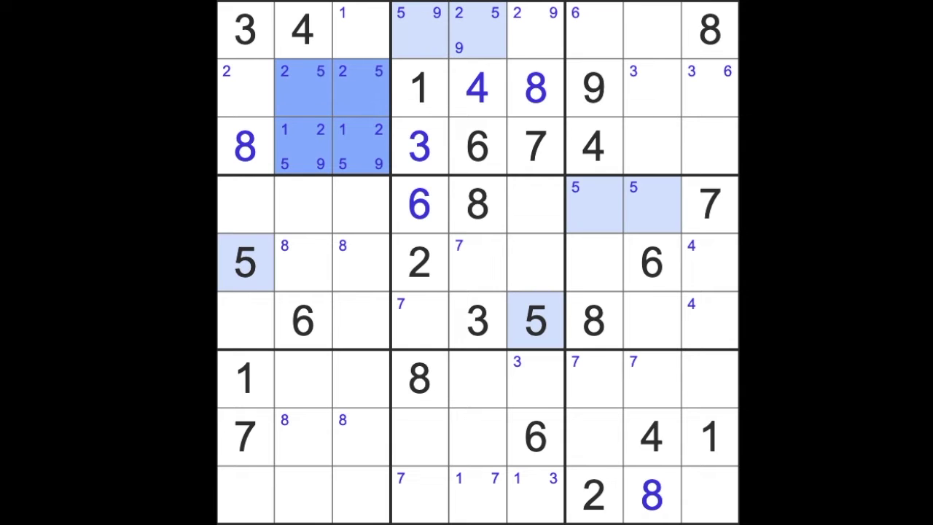
- Pencil candidate 6 into the top-left box cells that can hold it
left_click(503, 175)
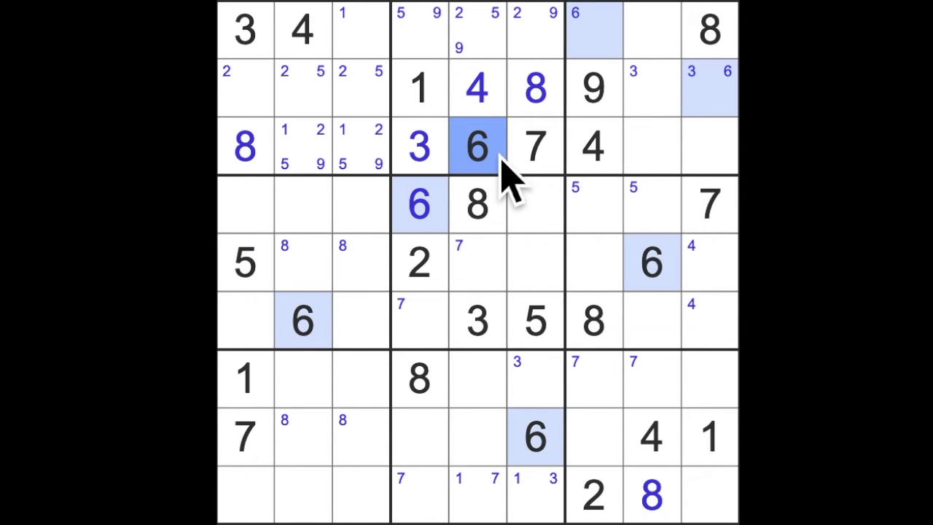
left_click_drag(502, 168, 313, 157)
mouse_move(309, 324)
left_mouse_down()
mouse_move(317, 109)
mouse_move(365, 37)
left_mouse_up()
left_click(248, 91)
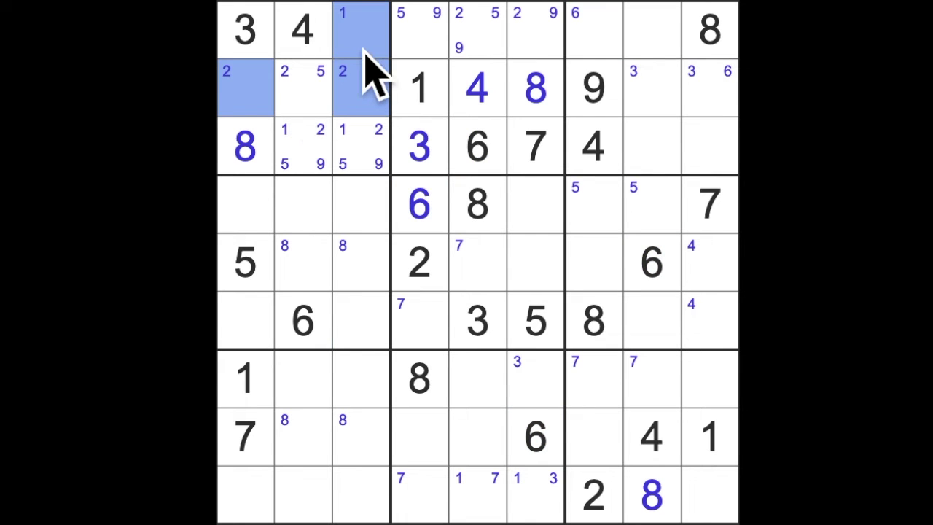
key("6")
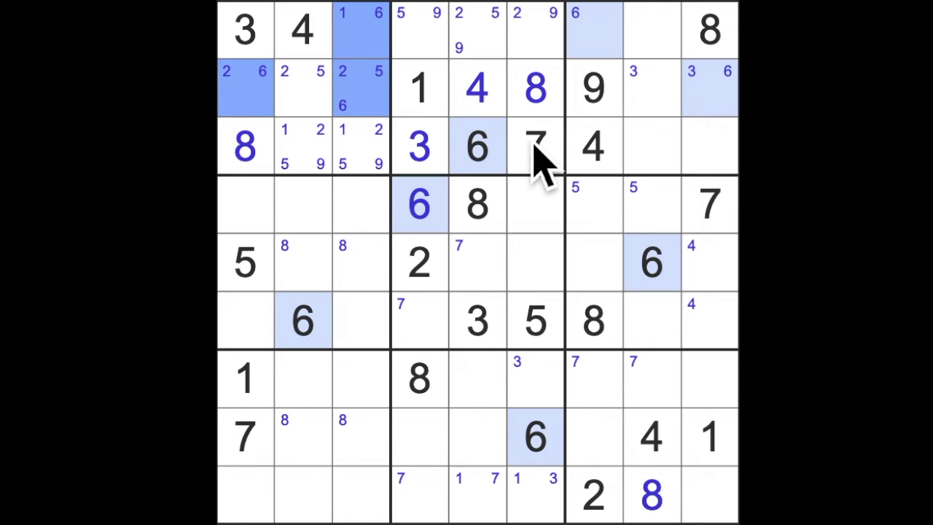
- Pencil candidate 7 into the top-left box cells that can hold it
left_click_drag(535, 146, 258, 336)
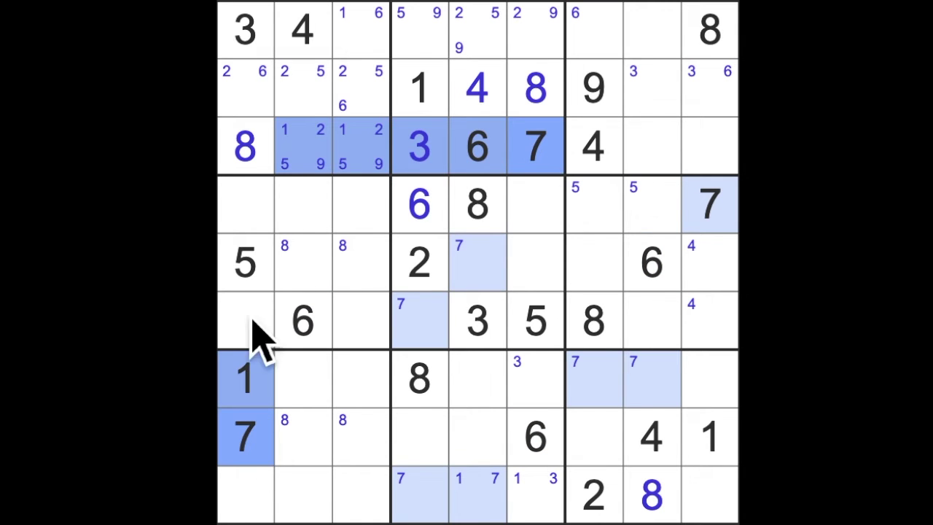
left_click_drag(302, 88, 365, 44)
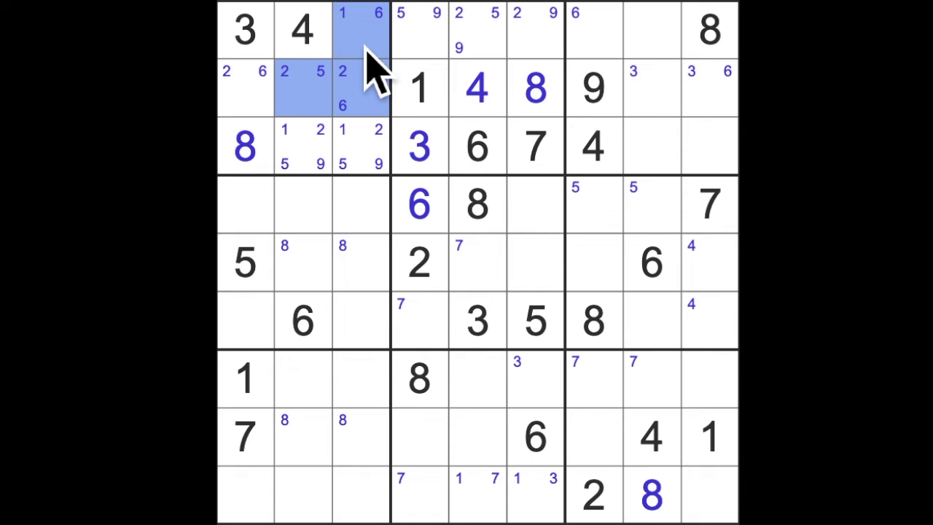
key("7")
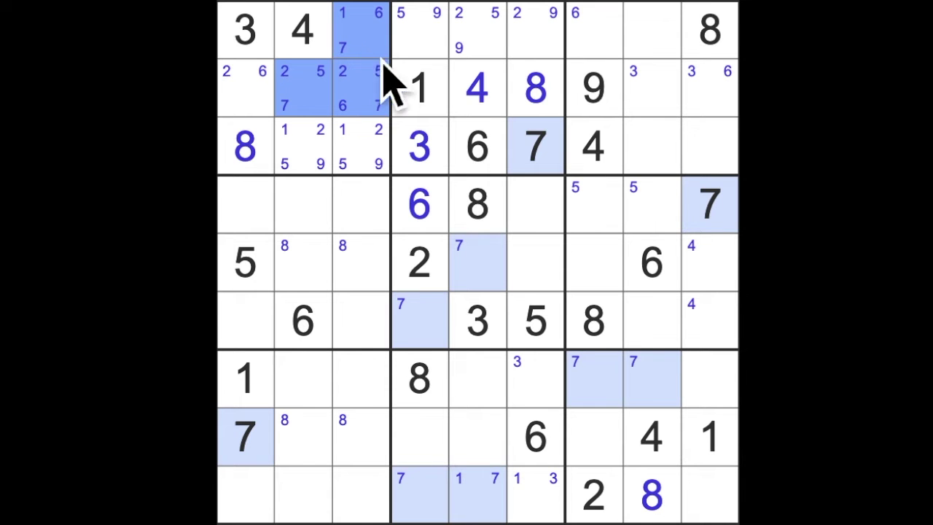
key("Escape")
left_click_drag(423, 91, 713, 91)
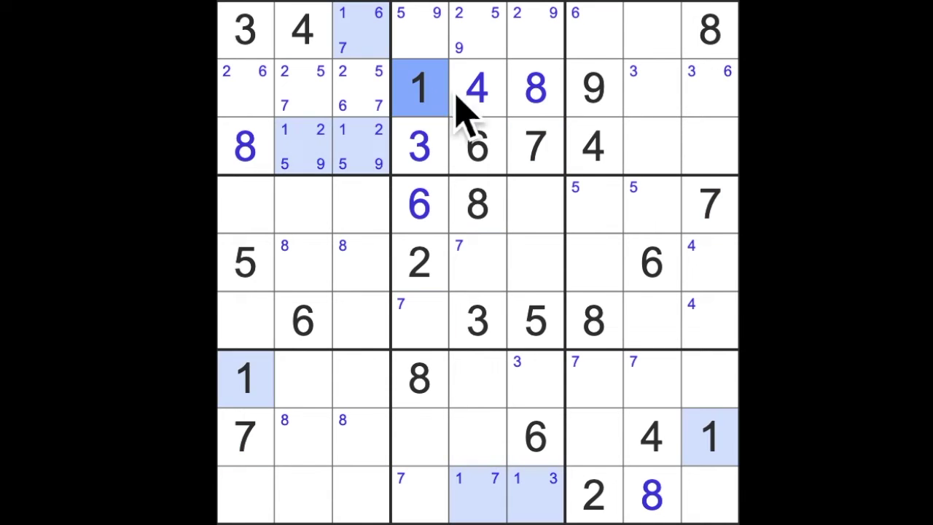
- Pencil candidates 1 and 2 into the empty top-right box cells
left_click_drag(710, 437, 710, 91)
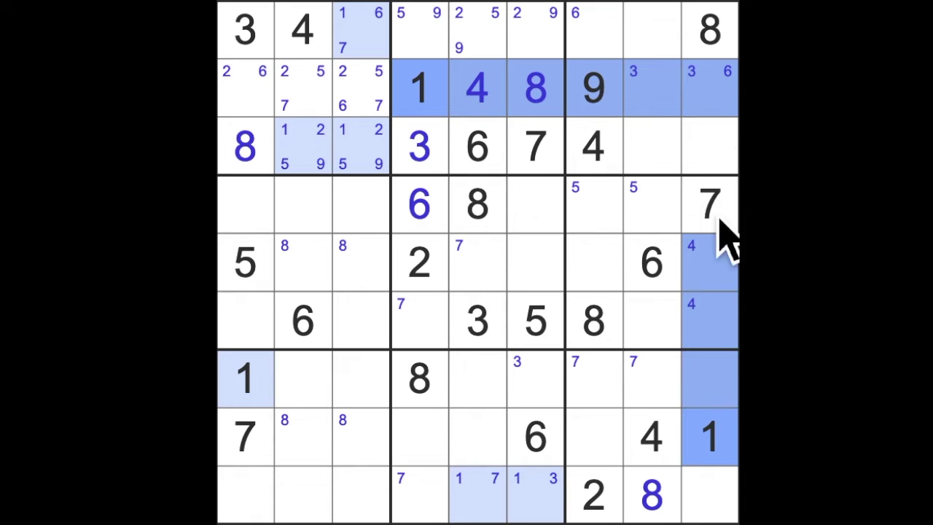
left_click(597, 33)
left_click(652, 32, "ctrl")
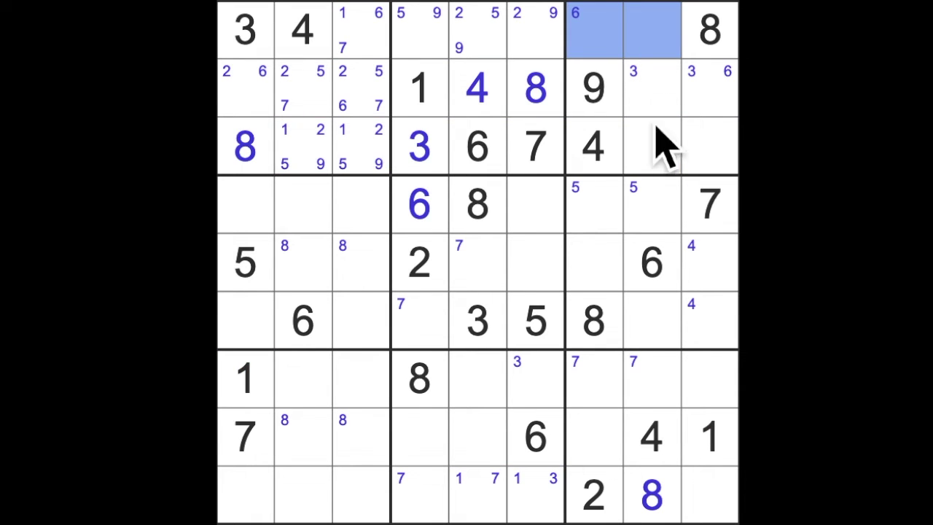
left_click(652, 145, "ctrl")
key("1")
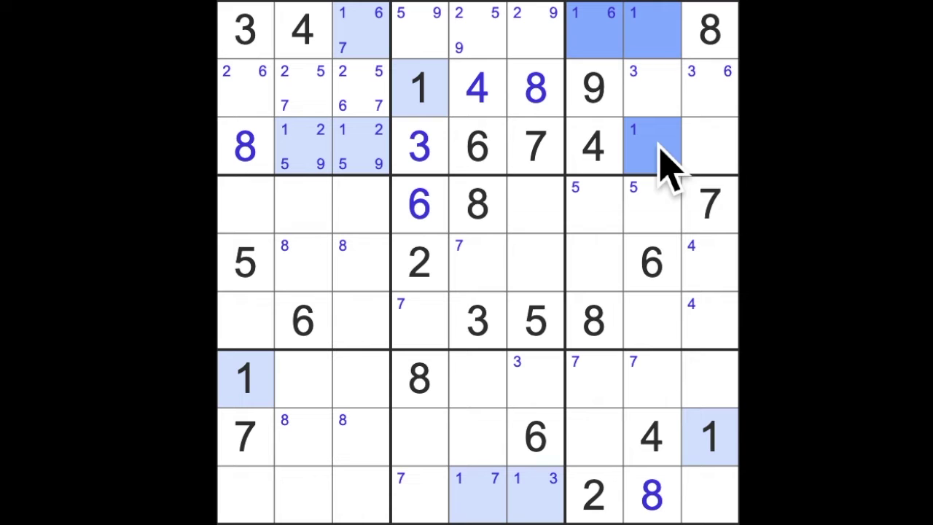
mouse_move(608, 496)
left_mouse_down()
mouse_move(597, 33)
mouse_move(718, 135)
left_mouse_up()
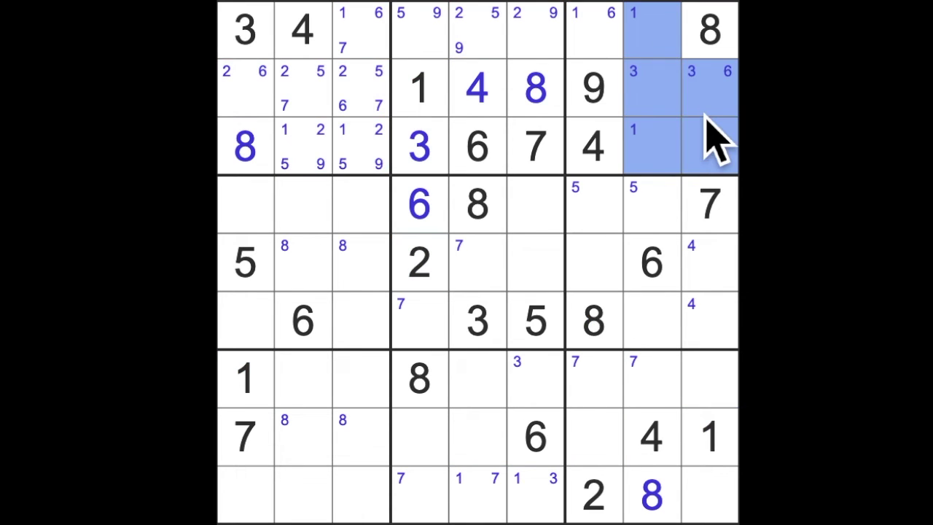
key("2")
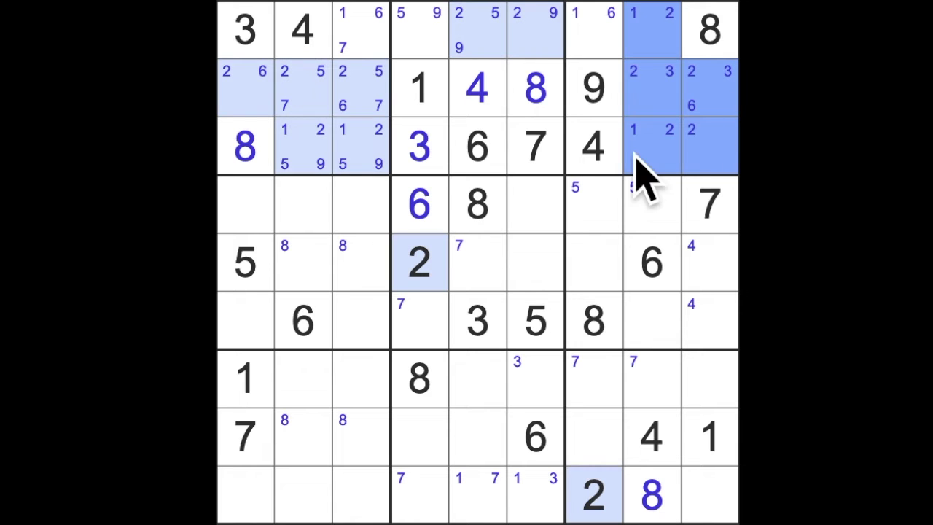
- Pencil candidate 5 into four empty top-right box cells
left_click(535, 321)
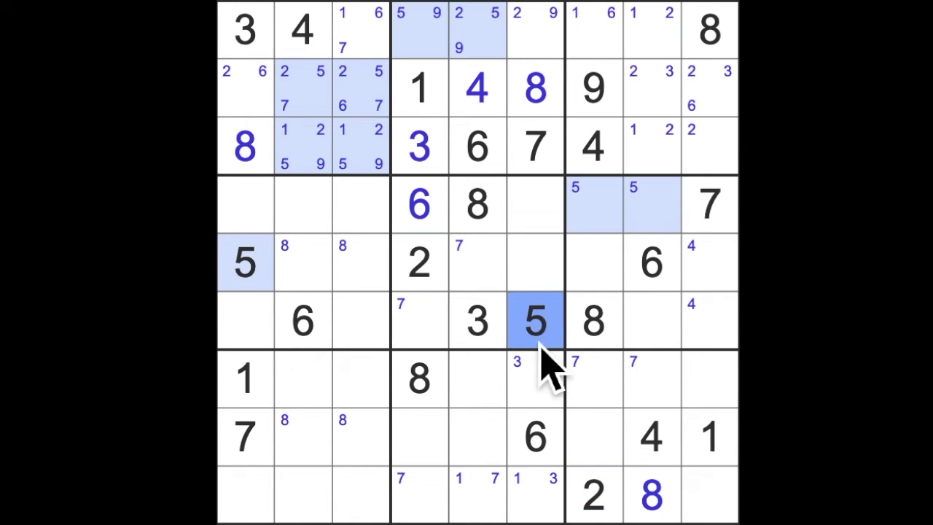
left_click(477, 33)
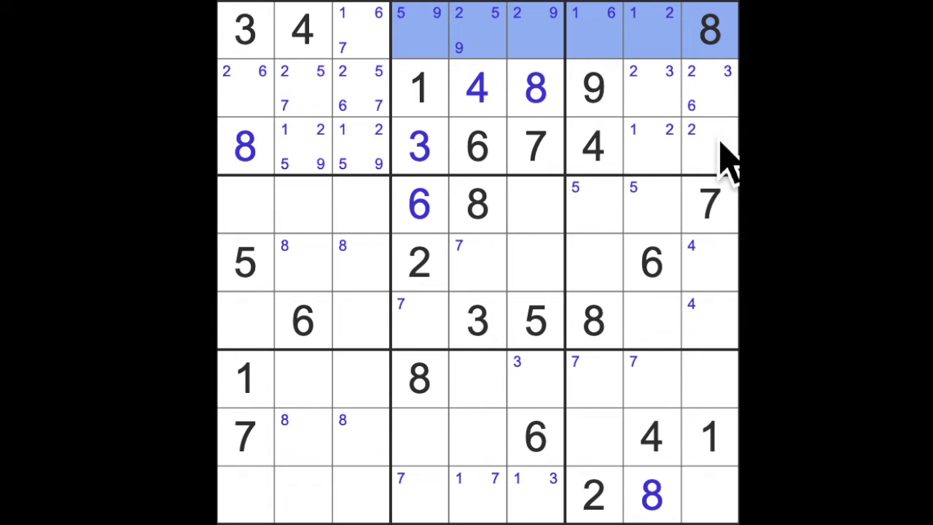
left_click_drag(721, 153, 655, 88)
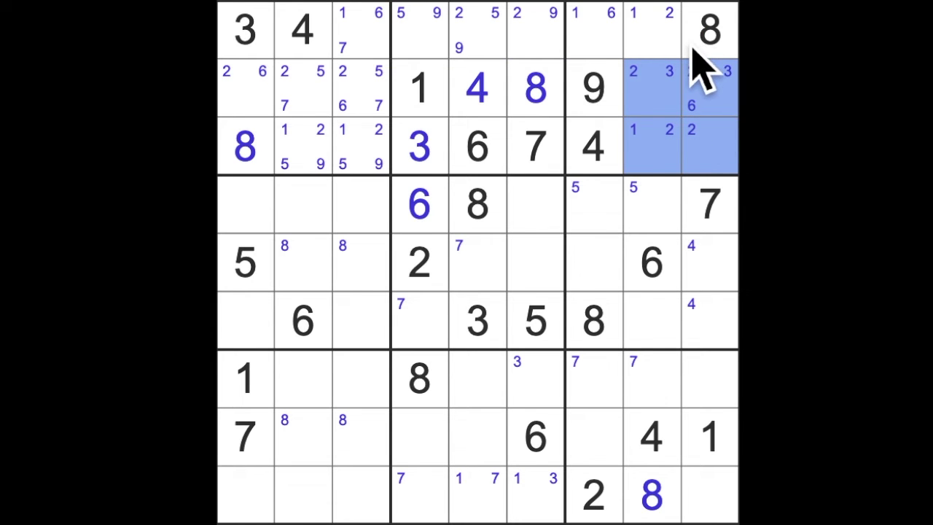
key("5")
- Remove candidate 2 from r1c8
left_click(652, 30)
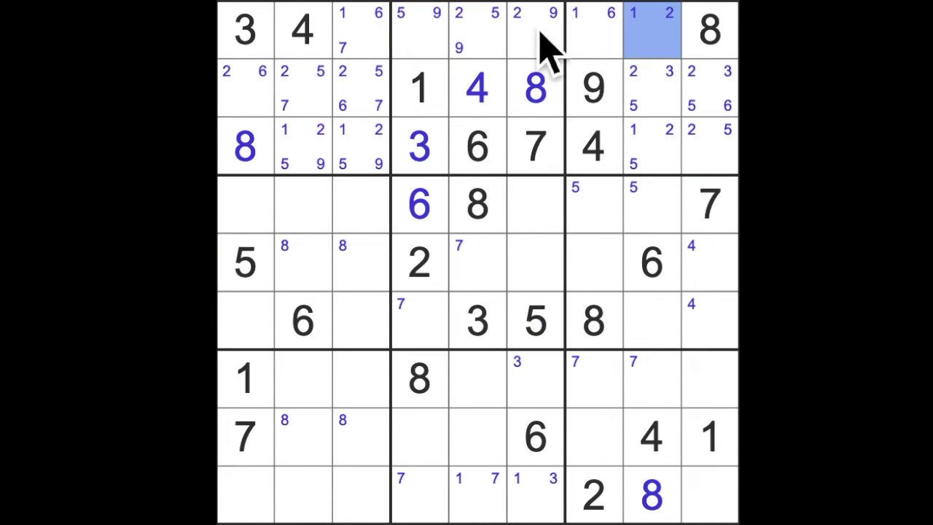
left_click_drag(477, 29, 554, 29)
left_click(652, 32)
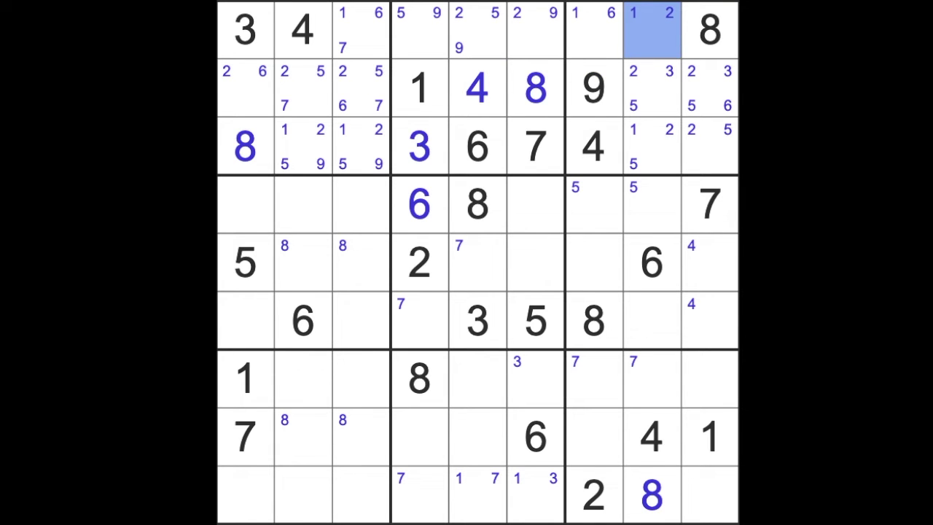
key("2")
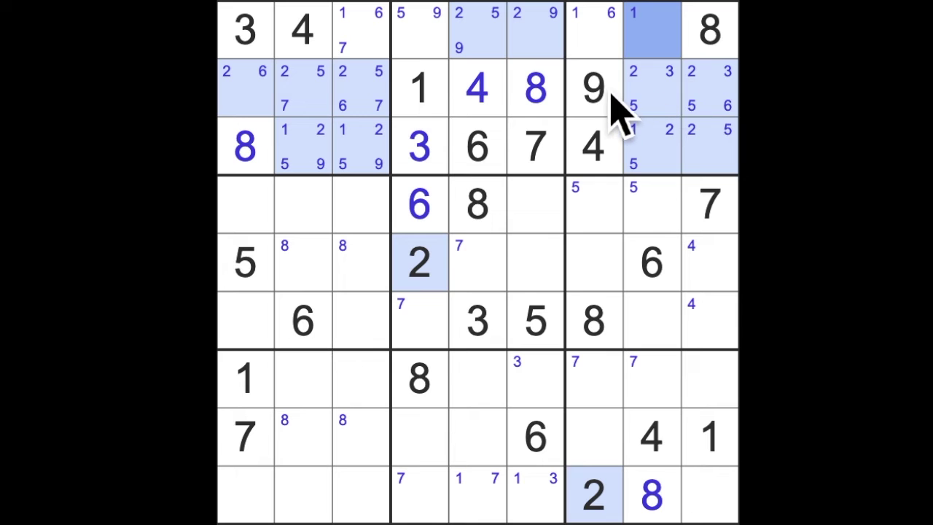
- Pencil candidate 7 into r1c7, r1c8 and r2c8
left_click(605, 95)
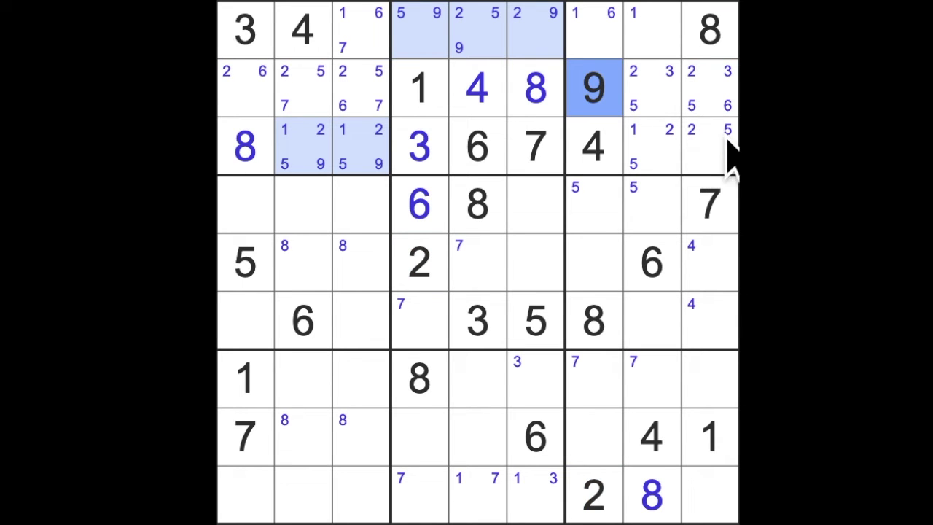
left_click(711, 204)
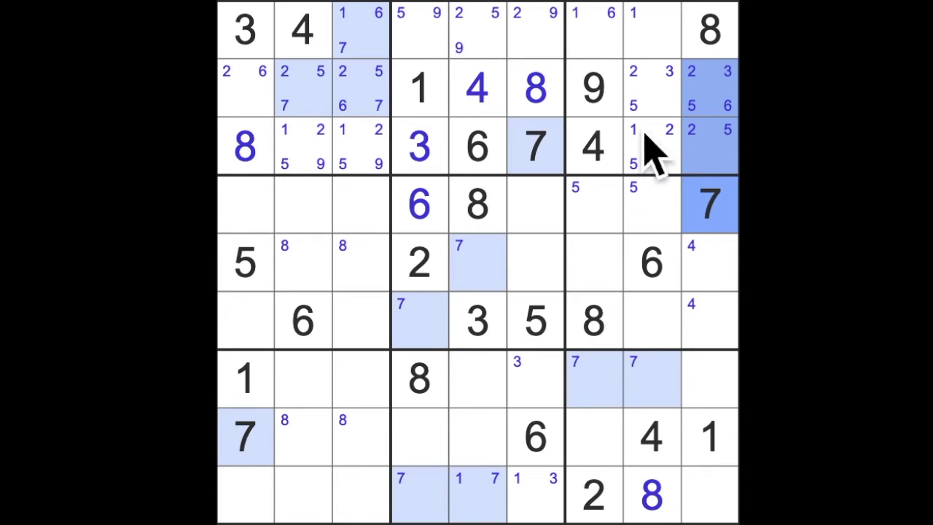
left_click_drag(594, 149, 652, 149)
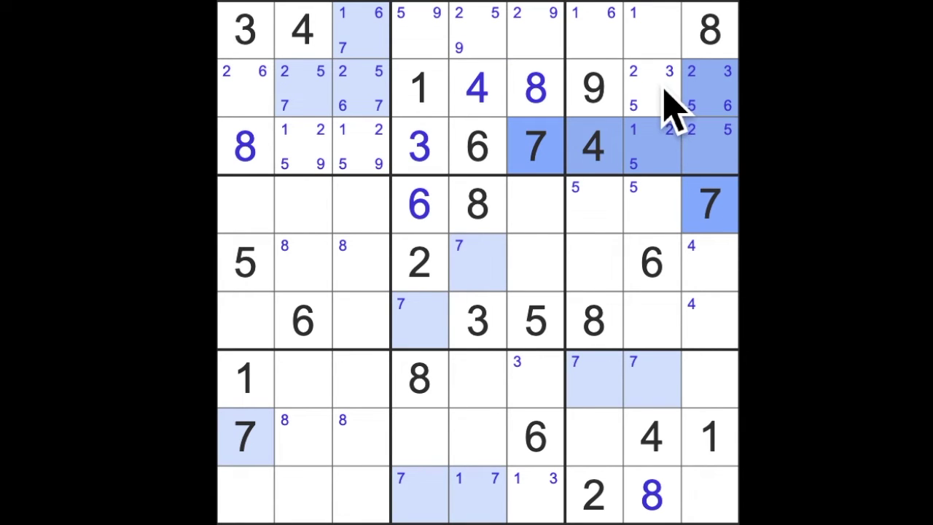
left_click_drag(660, 30, 647, 70)
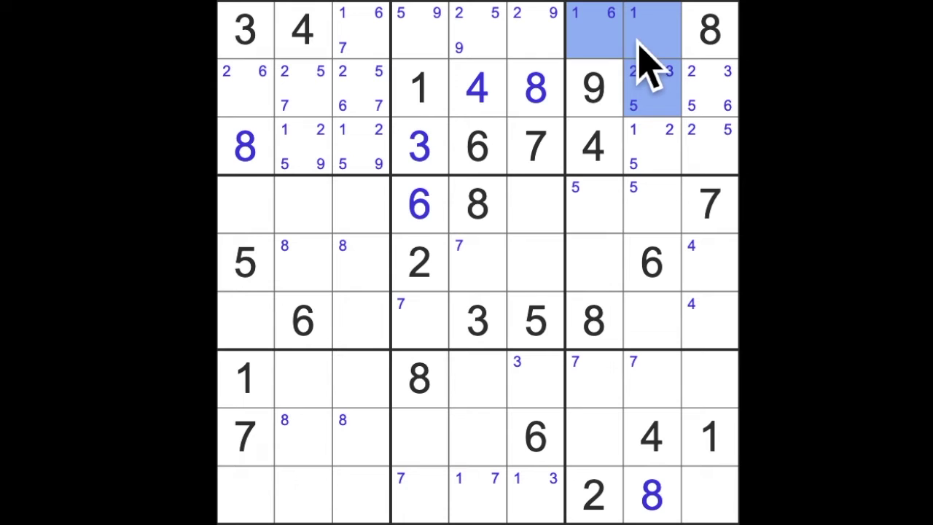
key("7")
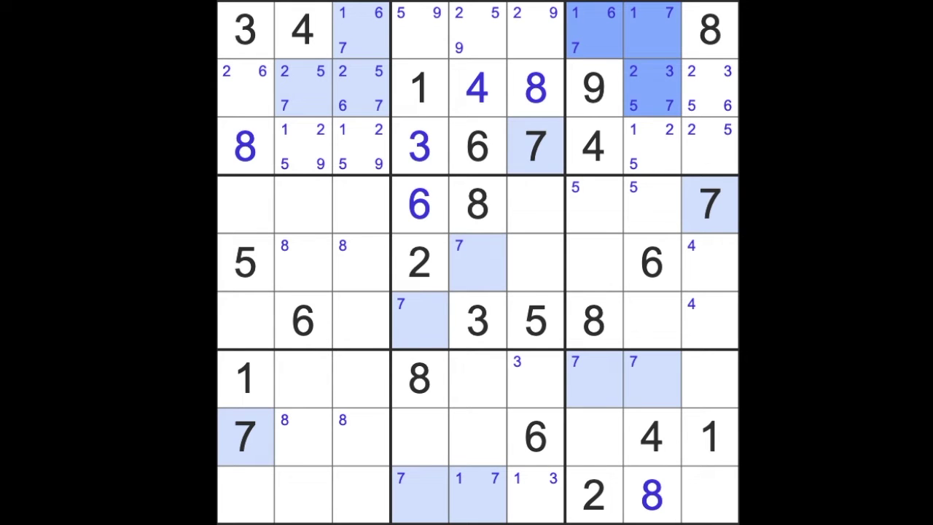
key("Escape")
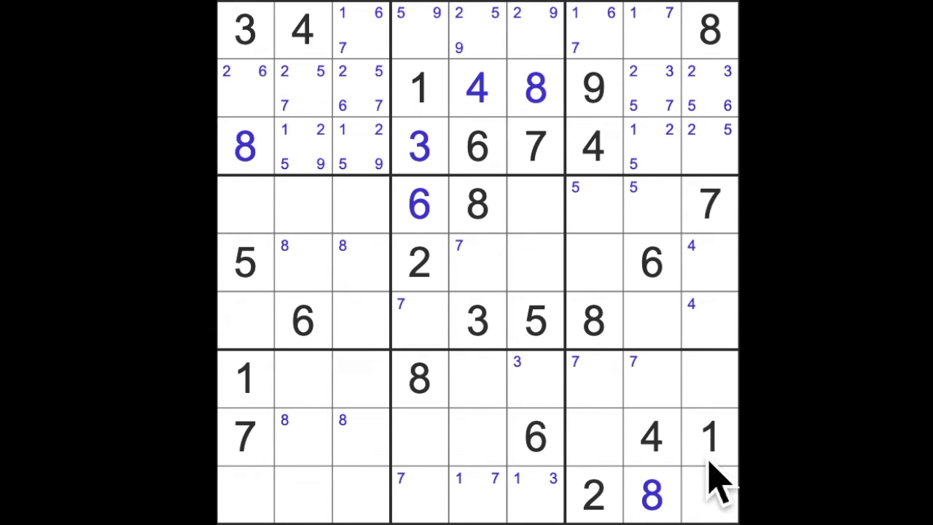
- Pencil candidate 1 into r4c7, r4c8, r5c7 and r6c8
left_click_drag(710, 437, 733, 273)
left_click(594, 204)
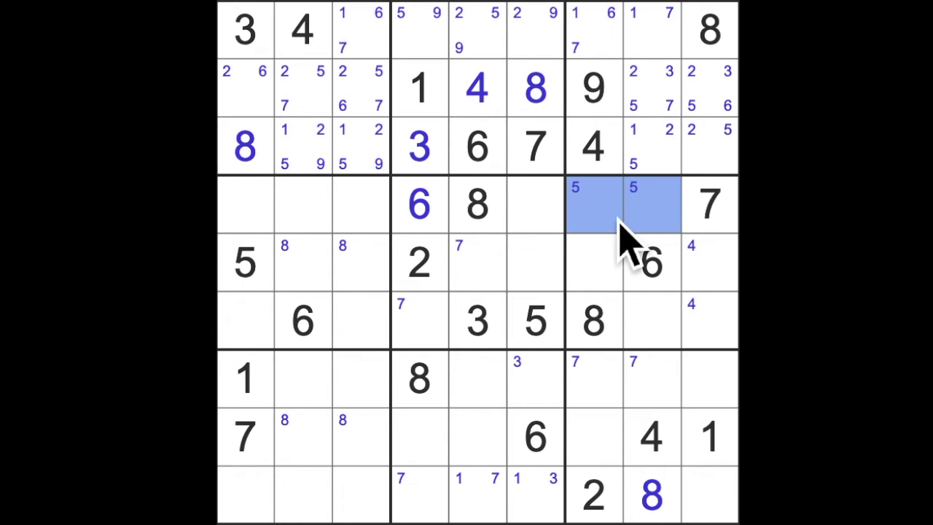
left_click_drag(594, 204, 660, 335)
key("1")
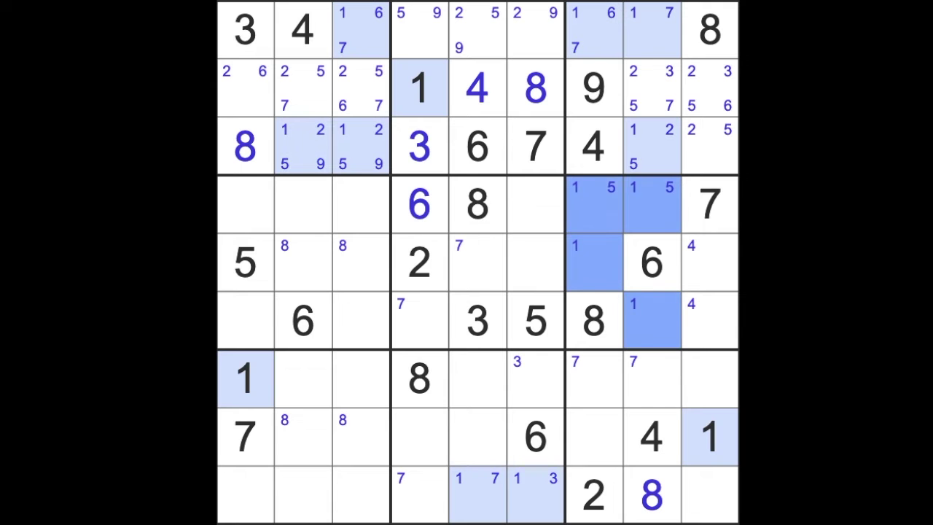
- Pencil candidate 2 into r4c8, r6c8 and r6c9
left_click_drag(594, 495, 594, 204)
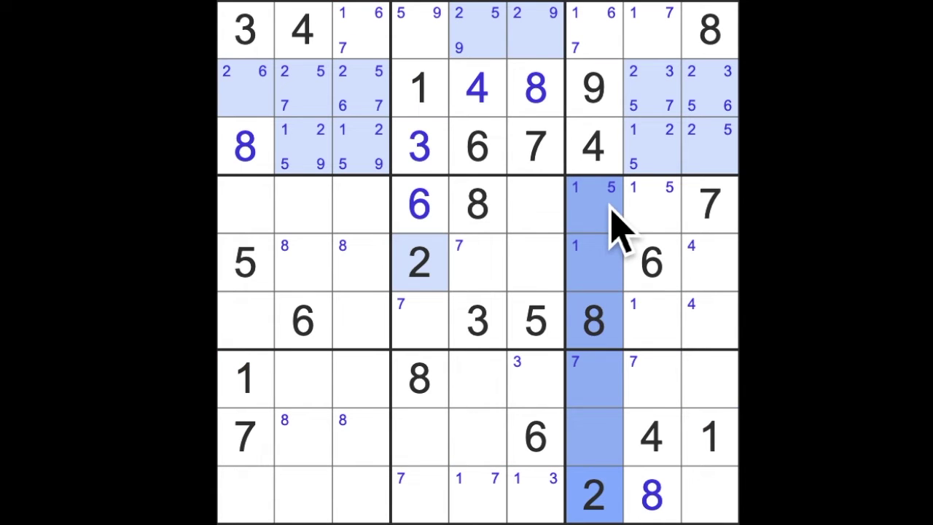
left_click_drag(419, 262, 706, 255)
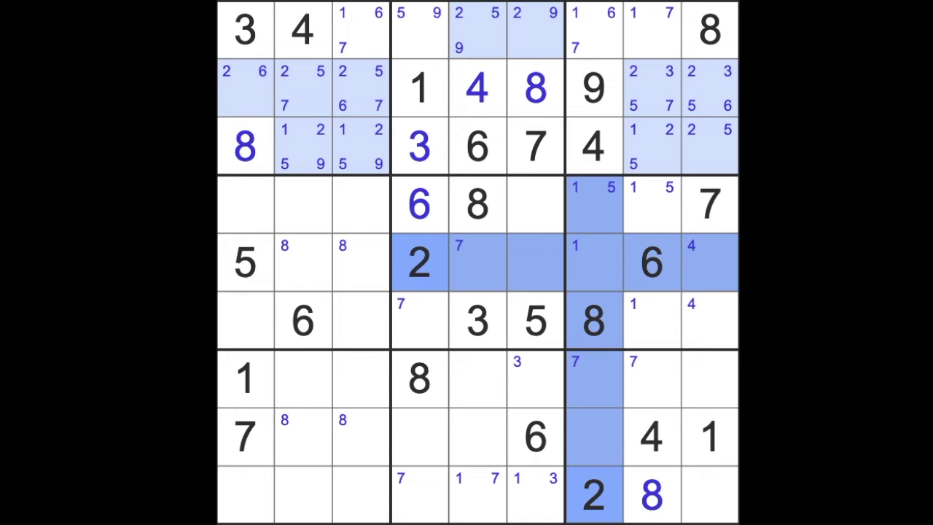
left_click(659, 223)
left_click_drag(653, 321, 703, 320)
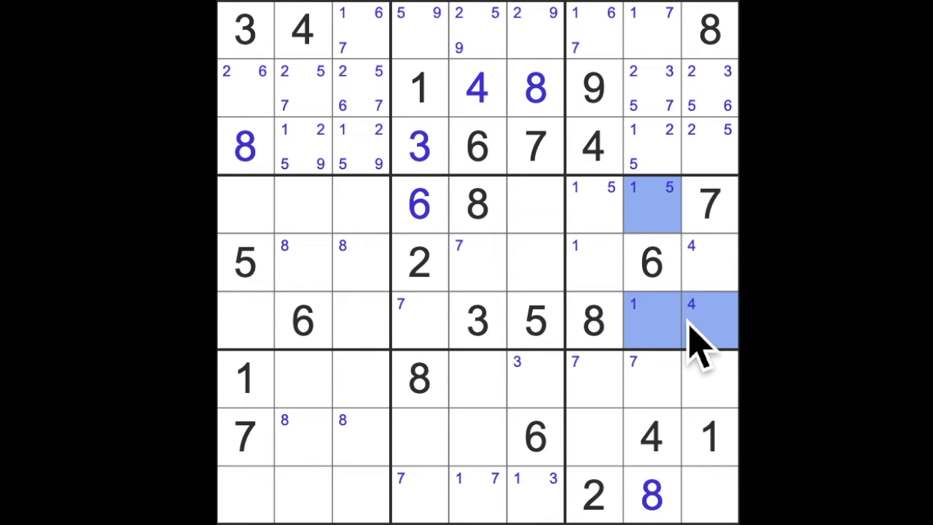
key("2")
- Pencil candidate 3 into r4c7, r4c8, r5c7 and r5c9
left_click_drag(477, 321, 593, 320)
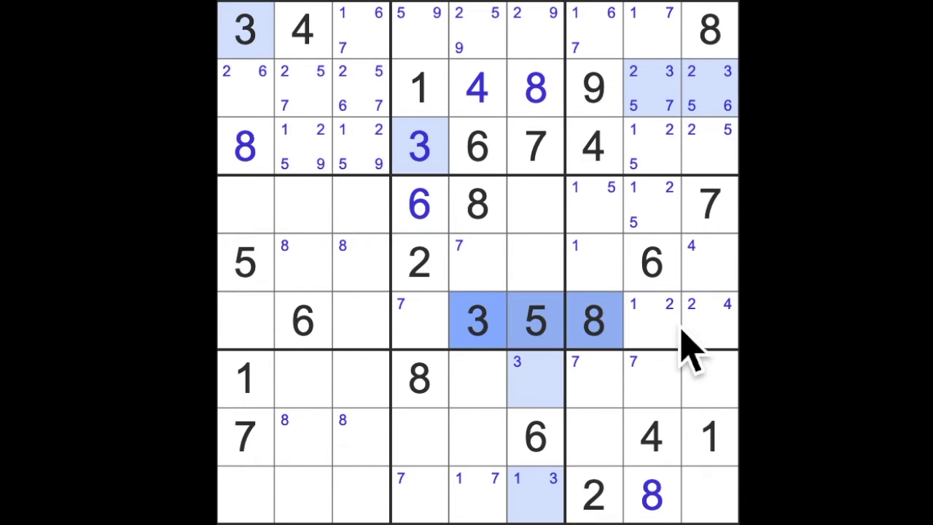
left_click_drag(652, 321, 717, 335)
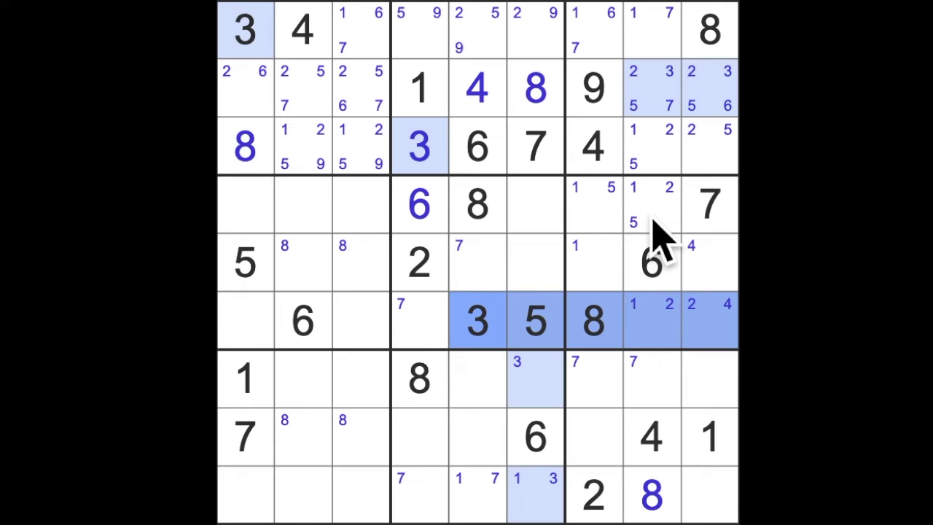
left_click_drag(652, 204, 594, 204)
left_click(594, 262, "ctrl")
left_click(711, 262, "ctrl")
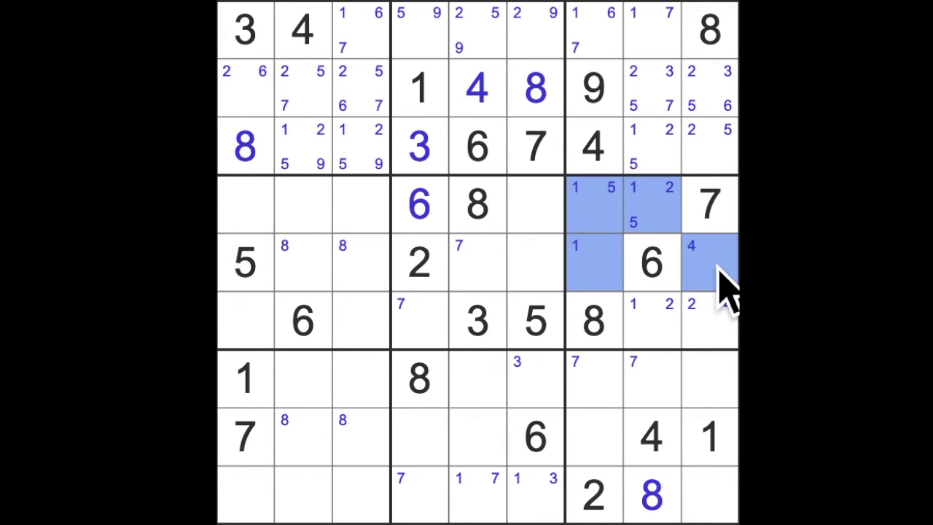
key("3")
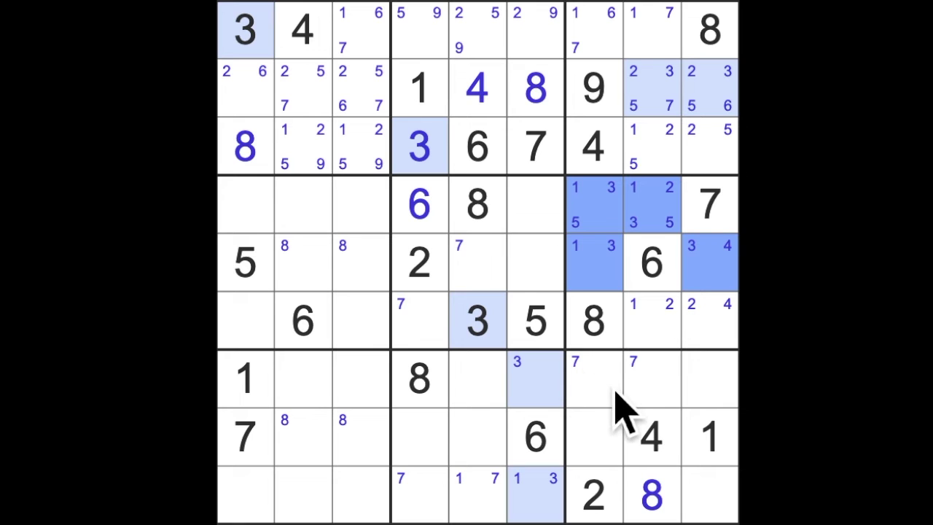
- Pencil candidate 9 into r4c8, r5c9, r6c8 and r6c9, then clear the selection
left_click_drag(594, 87, 616, 378)
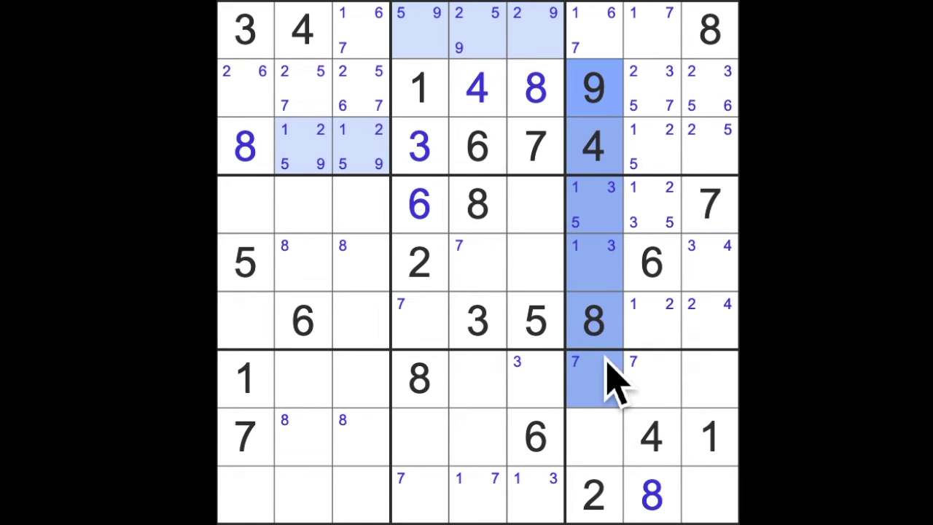
left_click_drag(652, 204, 703, 335)
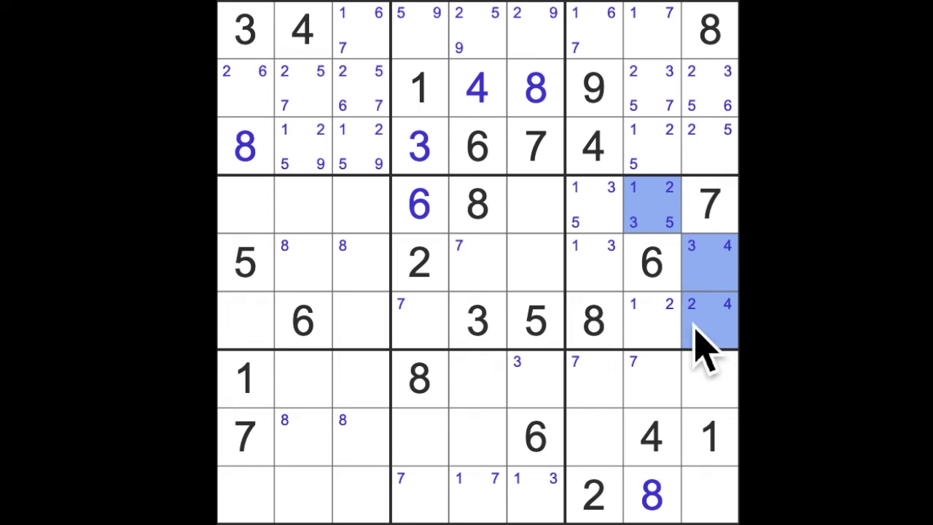
left_click(652, 320, "ctrl")
key("9")
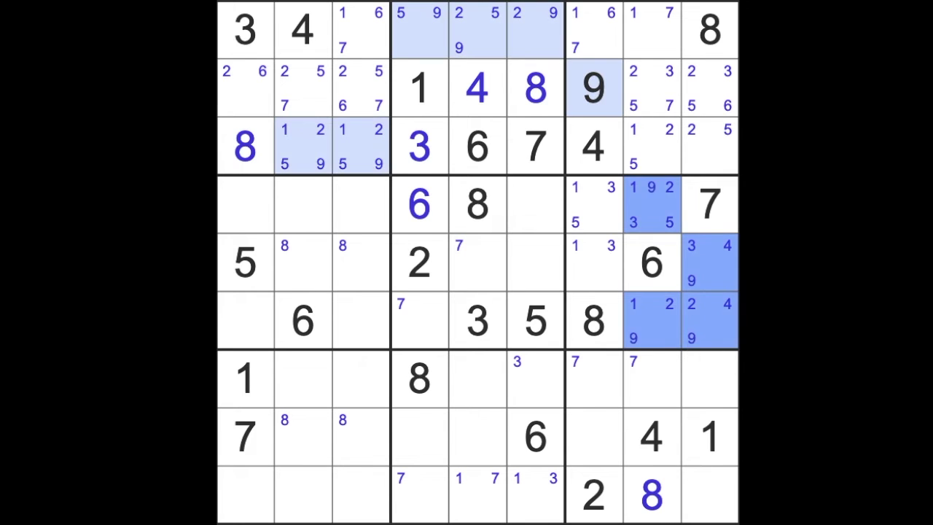
key("Escape")
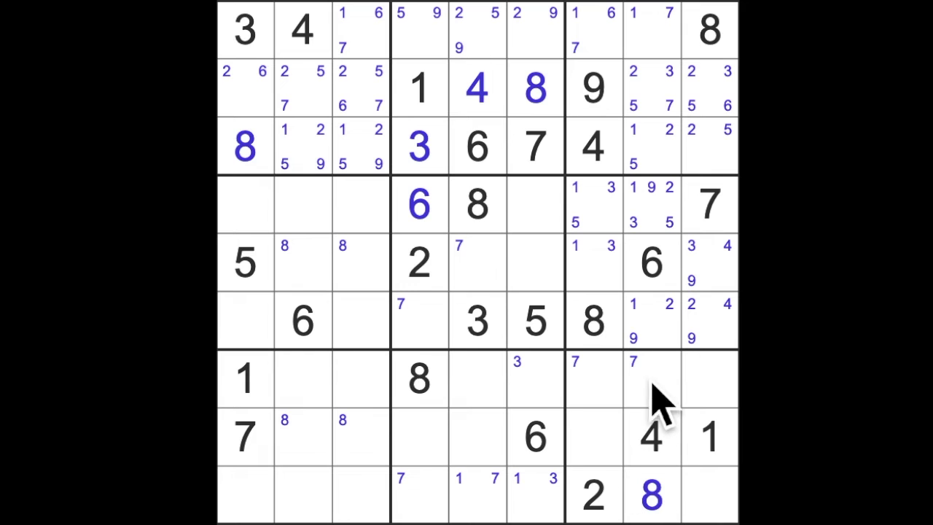
- Highlight the 3s and 5s and select r7c7, r7c8, r7c9, r8c7 and r9c9 for them
left_click(478, 324)
type("3")
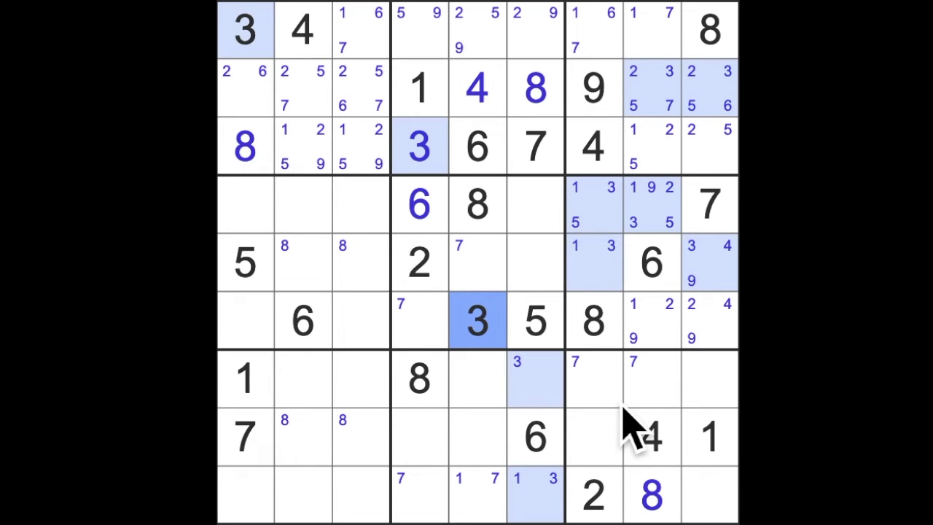
left_click(709, 397)
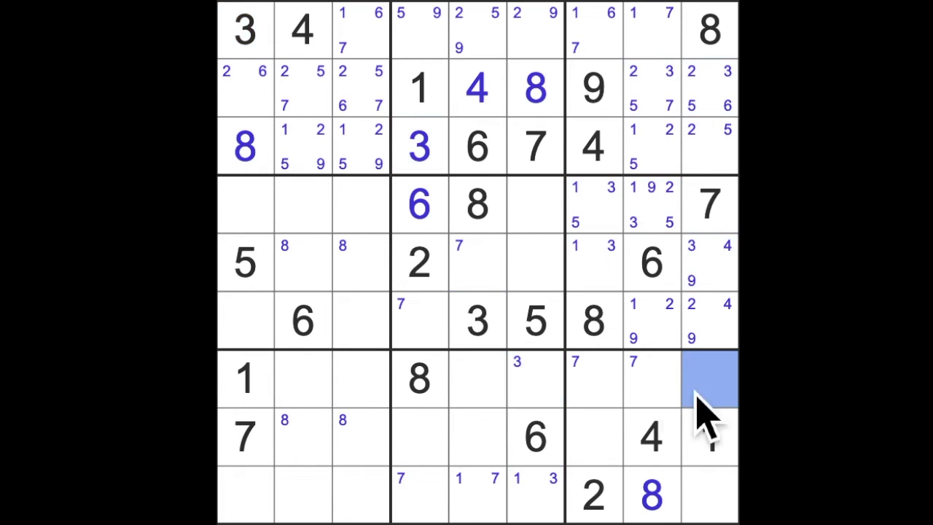
left_click_drag(709, 379, 594, 437)
left_click(710, 495, "ctrl")
type("3")
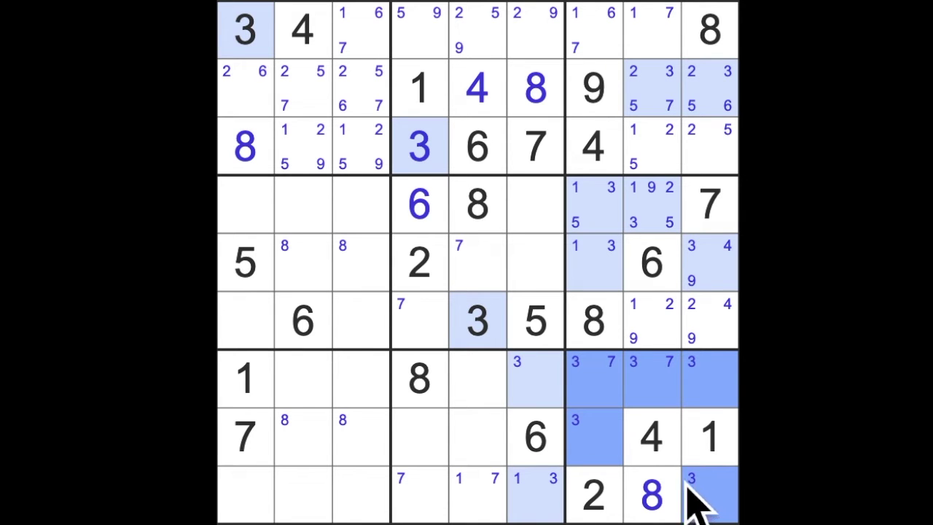
left_click(535, 320)
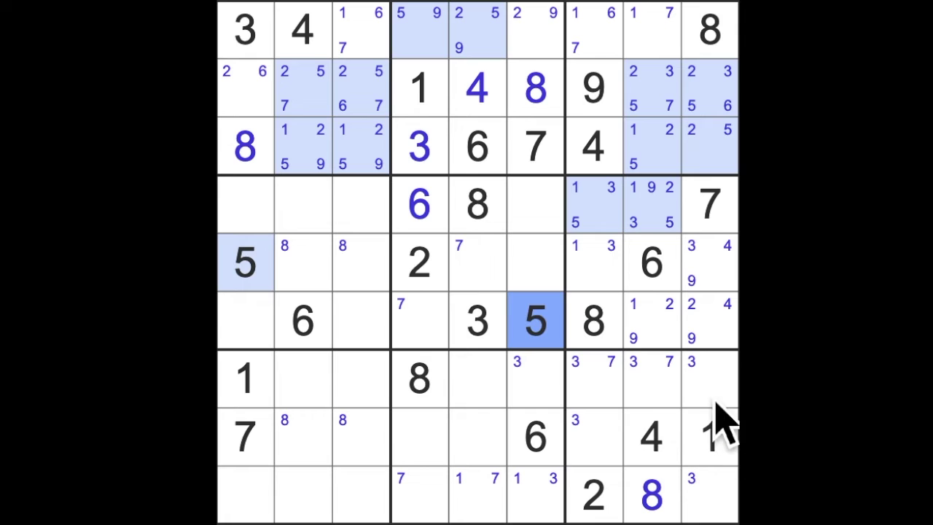
left_click_drag(711, 379, 593, 437)
left_click(711, 495, "ctrl")
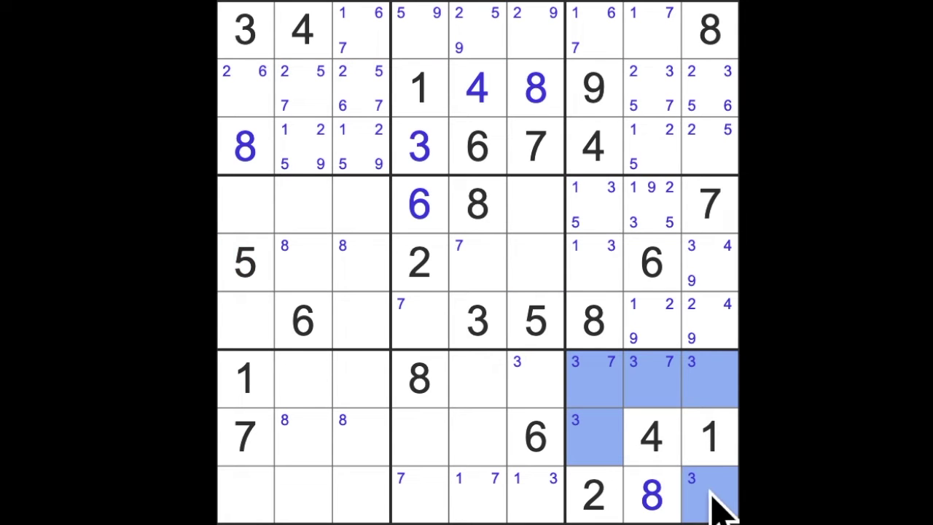
type("5")
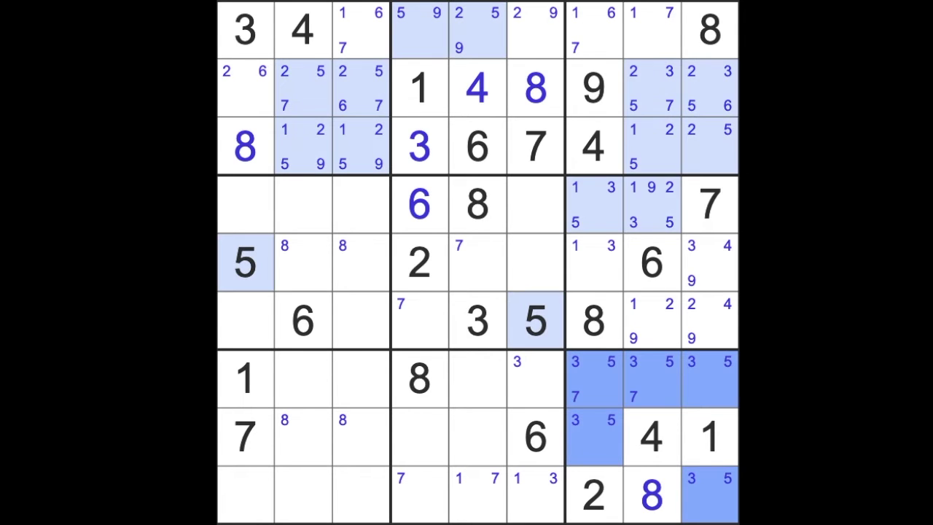
- Highlight the 6s and select r7c7, r7c9 and r9c9
left_click_drag(652, 263, 652, 379)
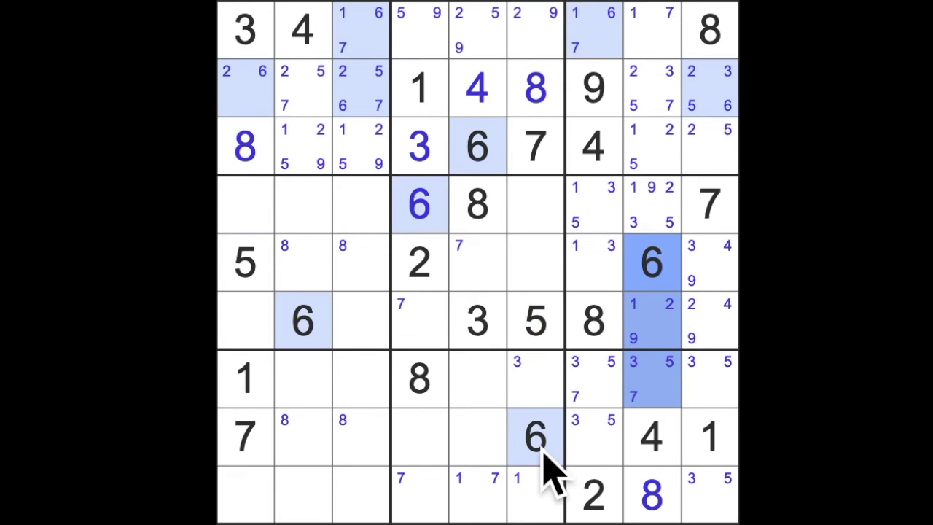
left_click(594, 379)
left_click(710, 379, "ctrl")
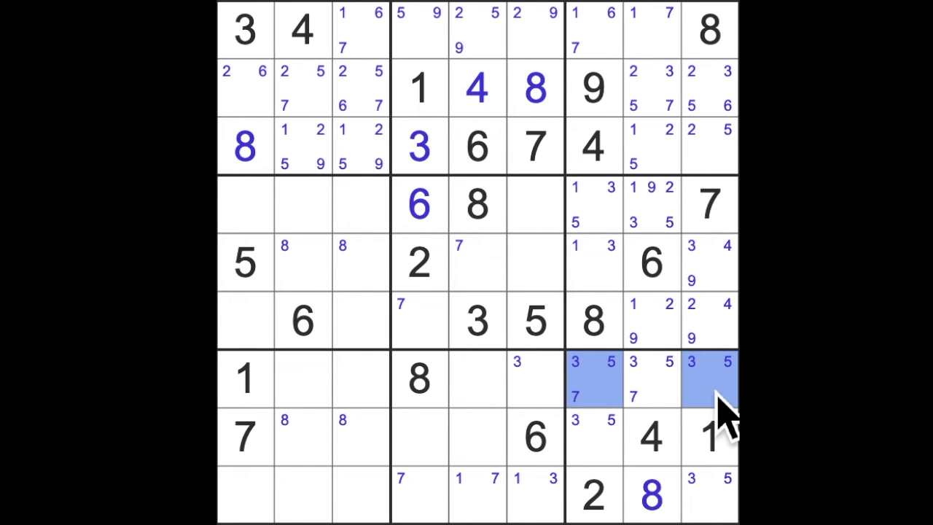
left_click(717, 499, "ctrl")
type("6")
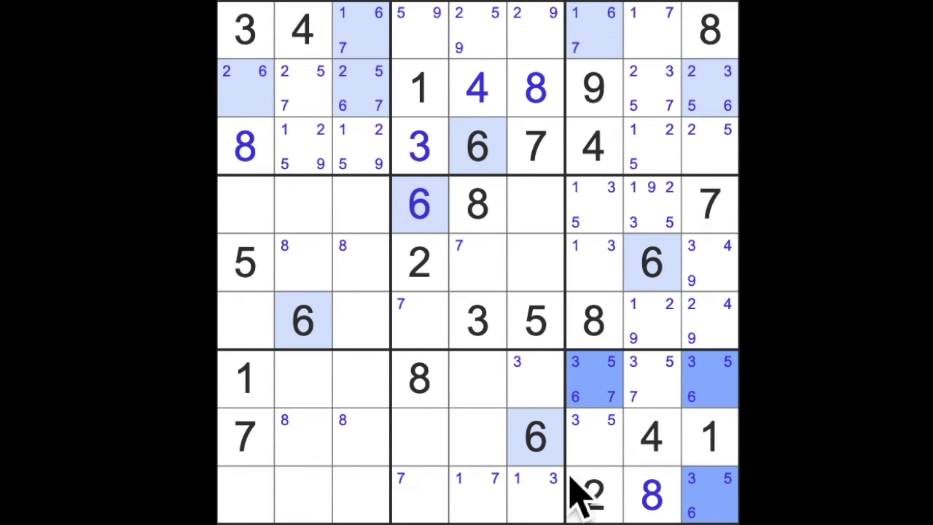
- Pencil candidate 9 into r7c8, r7c9 and r9c9
left_click_drag(615, 84, 604, 437)
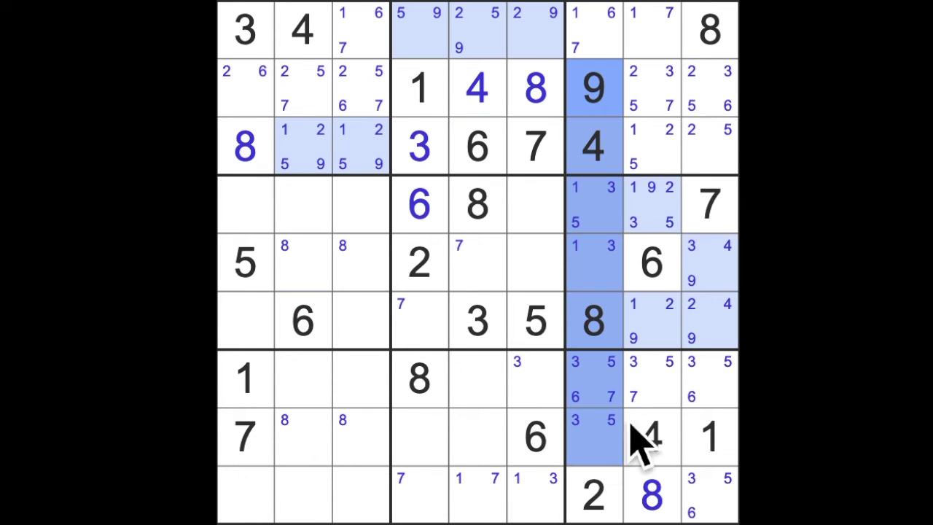
left_click(652, 379, "ctrl")
left_click(710, 379, "ctrl")
left_click(710, 496, "ctrl")
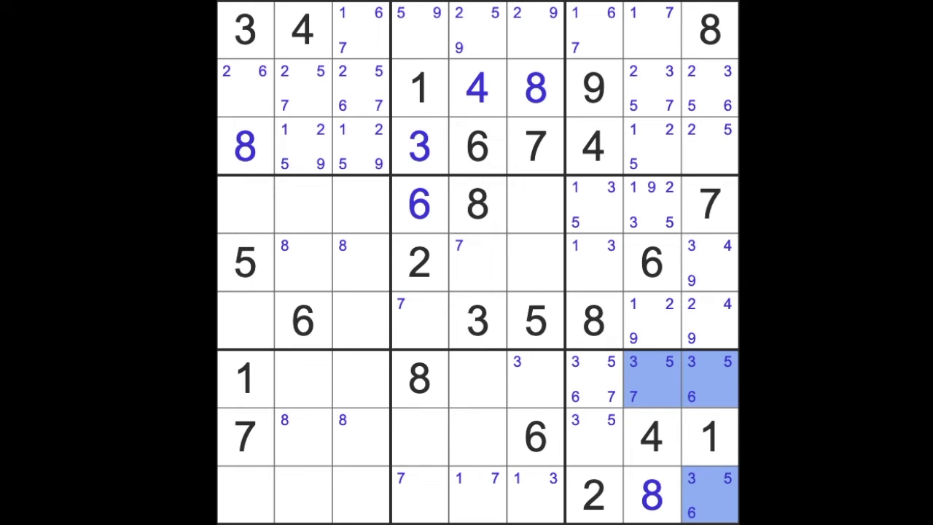
key("9")
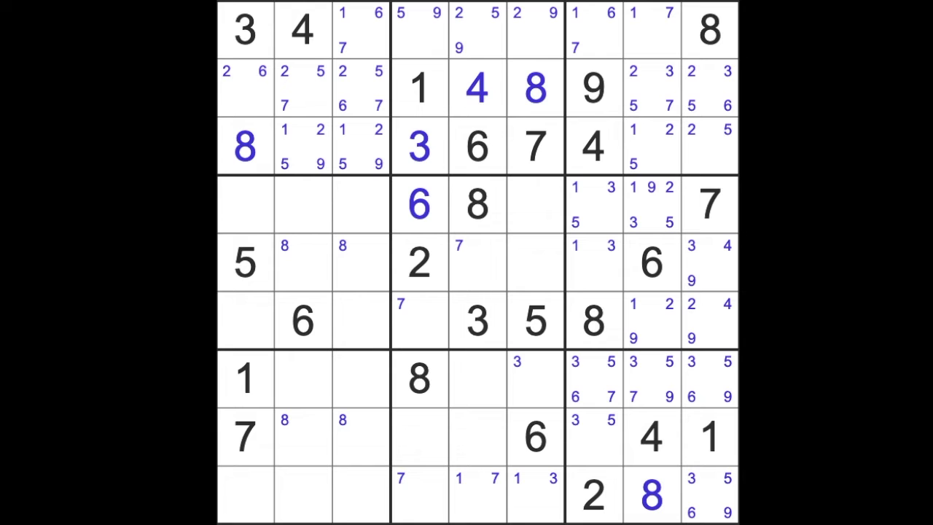
- Compare column 7 candidates and remove 3 and 5 from r7c7
left_click(594, 211, "ctrl")
left_click(594, 263, "ctrl")
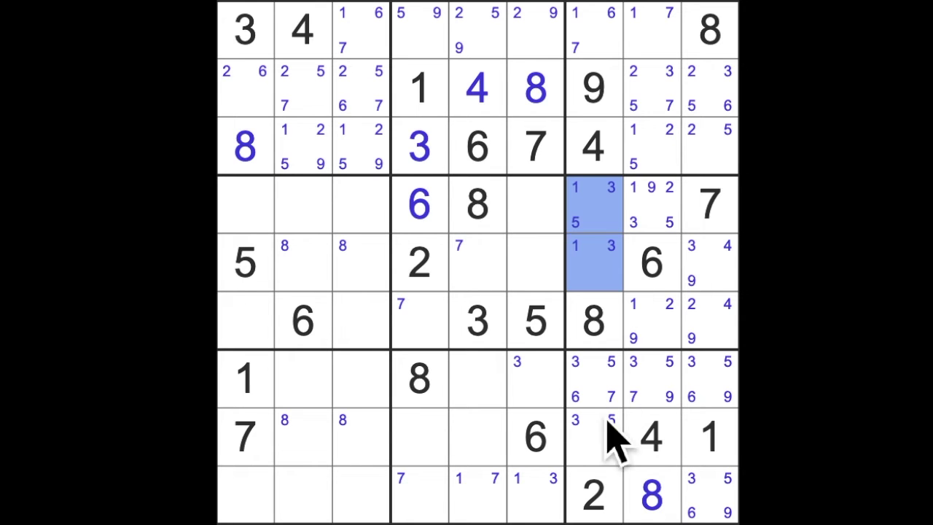
left_click(594, 437, "ctrl")
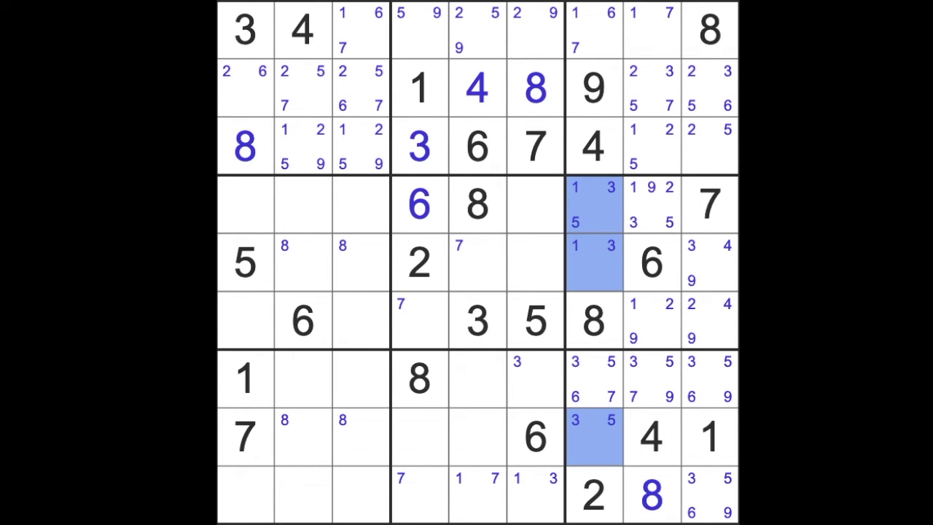
left_click(616, 394)
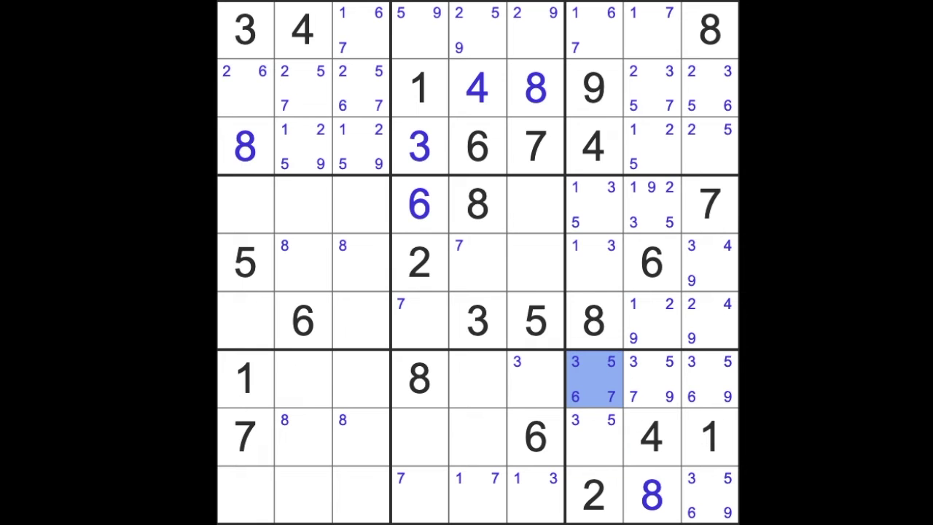
key("3")
key("5")
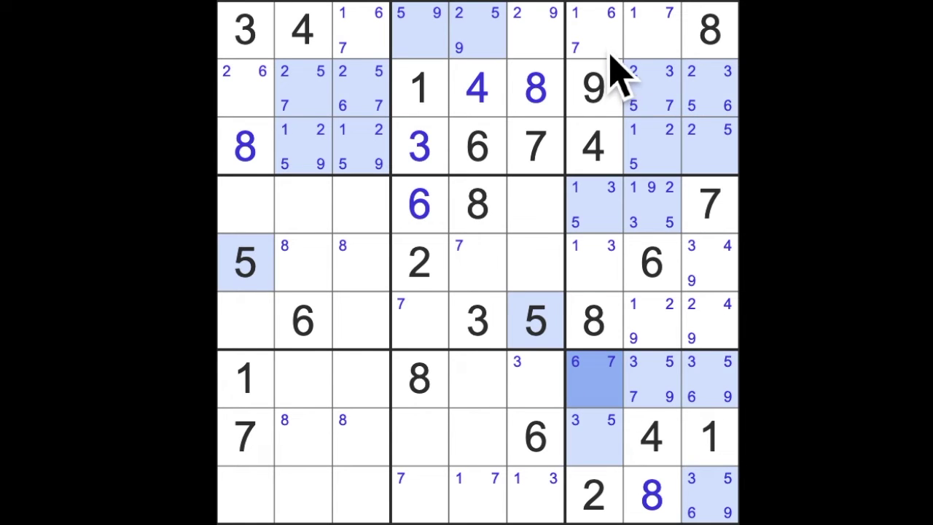
- Remove candidate 1 from r1c7 and clear the selection
left_click(604, 40)
key("1")
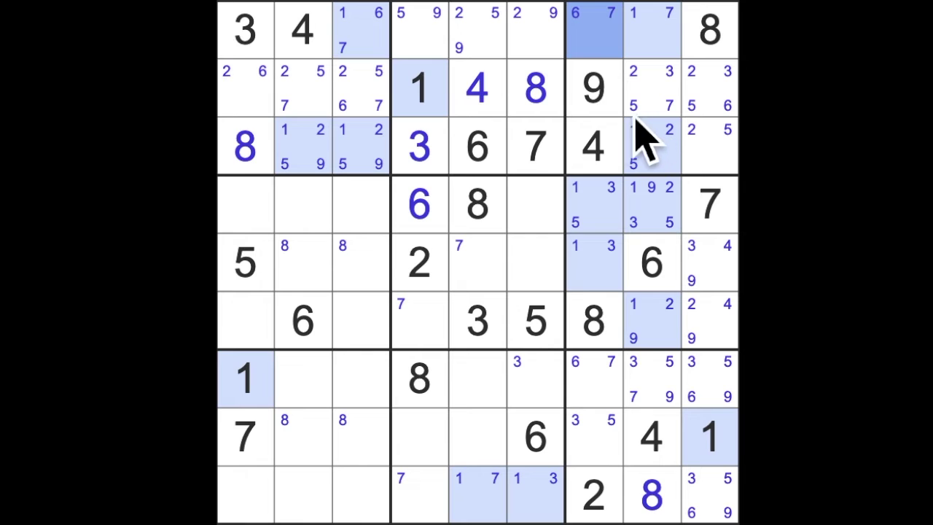
left_click(594, 379, "ctrl")
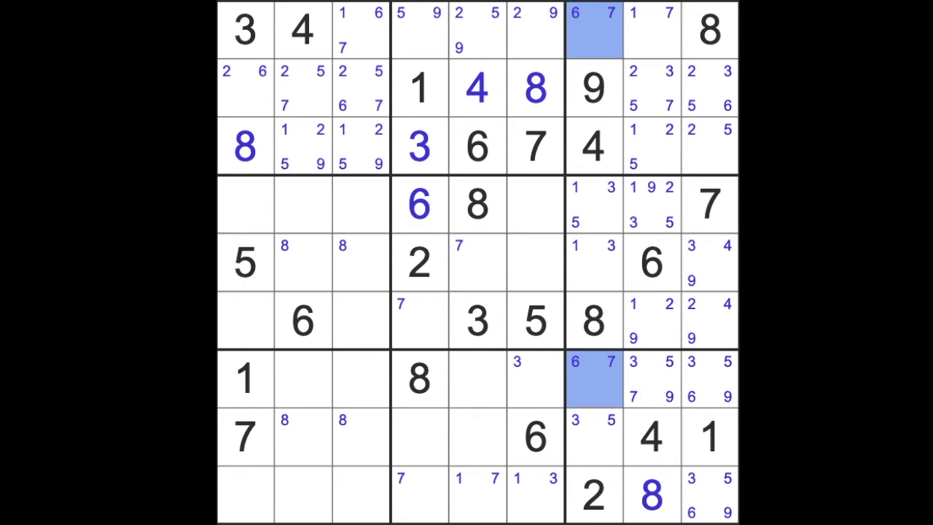
key("Escape")
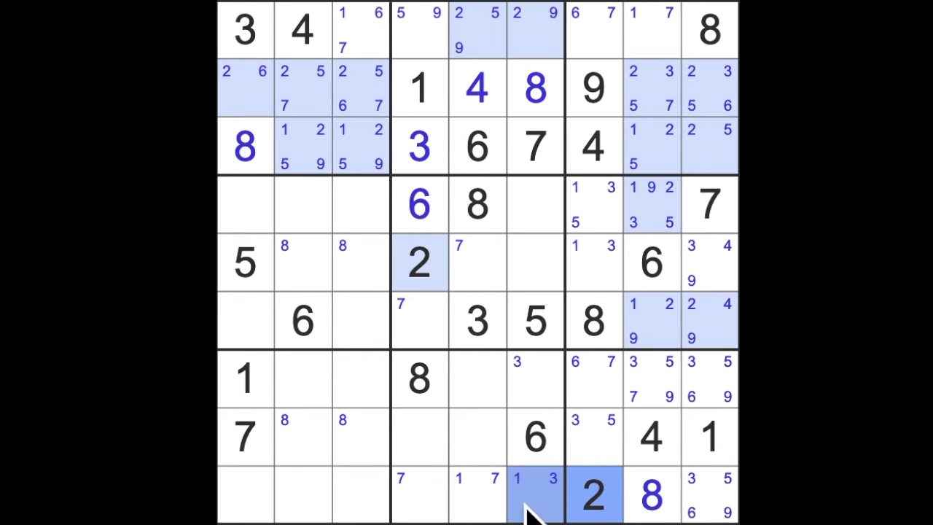
- Pencil candidate 2 into r7c5, r7c6 and r8c5
left_click_drag(594, 496, 422, 495)
left_click_drag(419, 262, 430, 481)
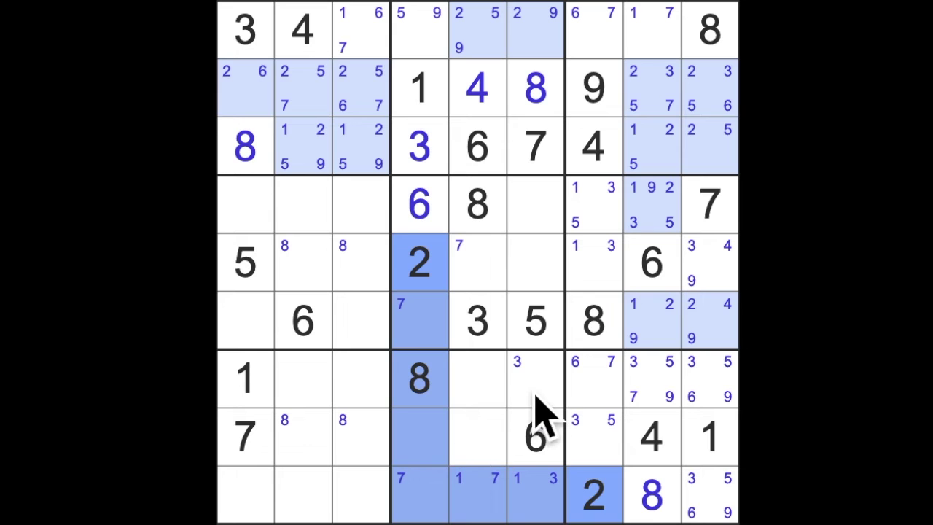
left_click_drag(535, 375, 477, 437)
key("2")
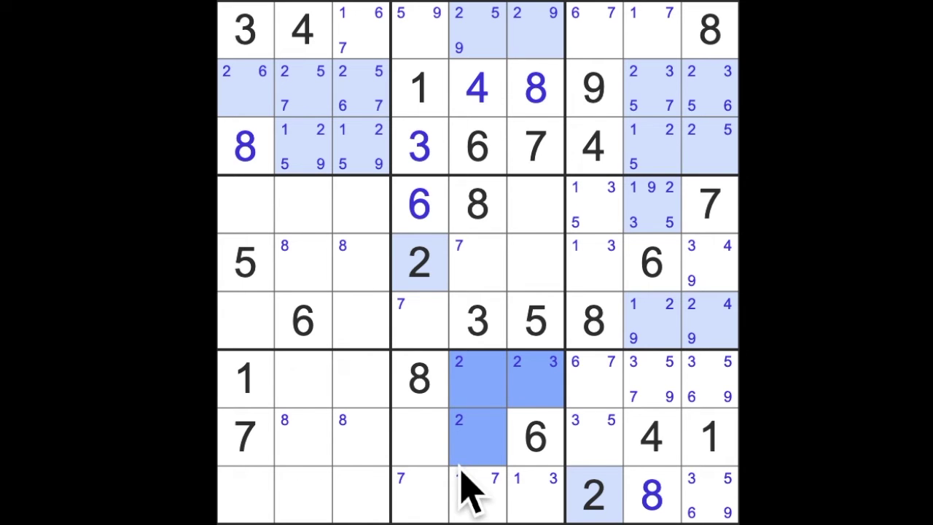
- Pencil candidate 4 into r7c6, r9c4 and r9c6
left_click(651, 434)
left_click_drag(650, 434, 419, 452)
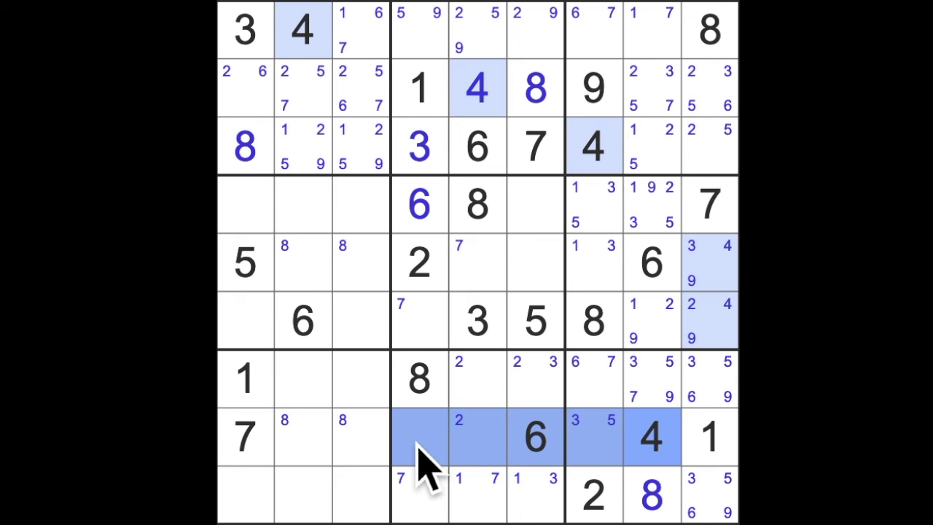
left_click(477, 87)
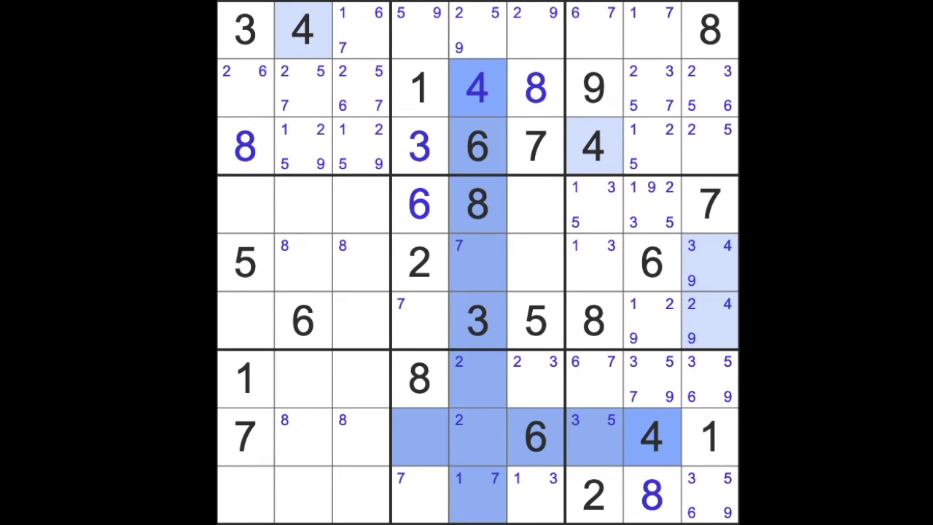
left_click(419, 495)
left_click(536, 502, "ctrl")
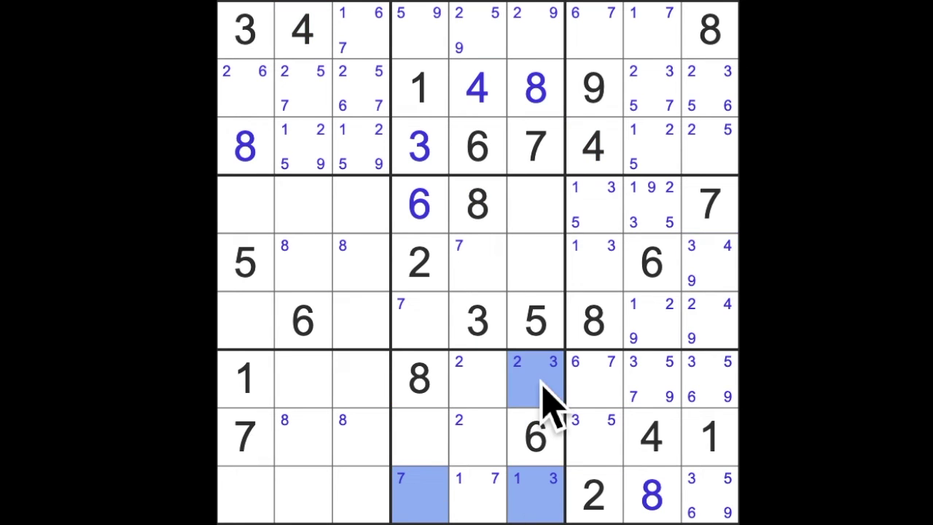
key("4")
left_click(547, 331)
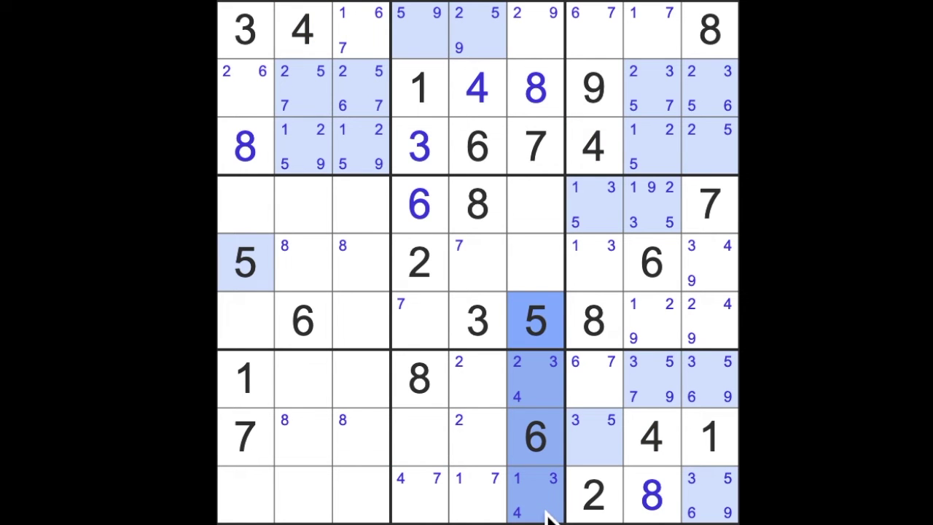
- Pencil candidate 5 into five empty bottom-middle box cells
left_click_drag(477, 379, 478, 437)
left_click(421, 496)
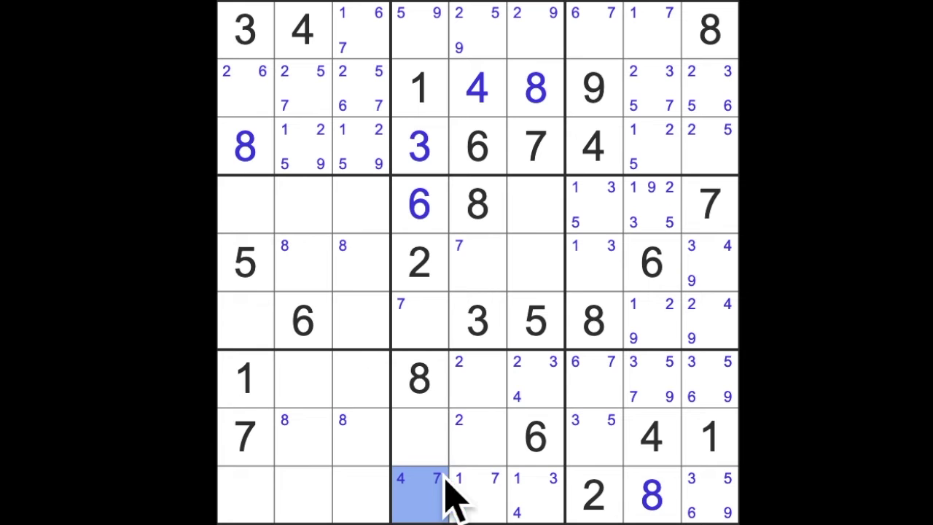
left_click_drag(484, 393, 448, 492)
left_click(421, 437, "ctrl")
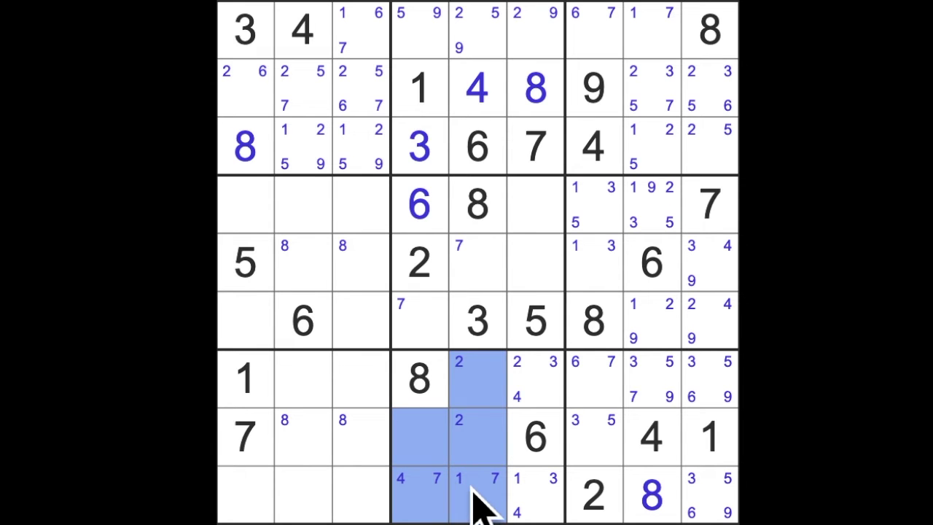
key("5")
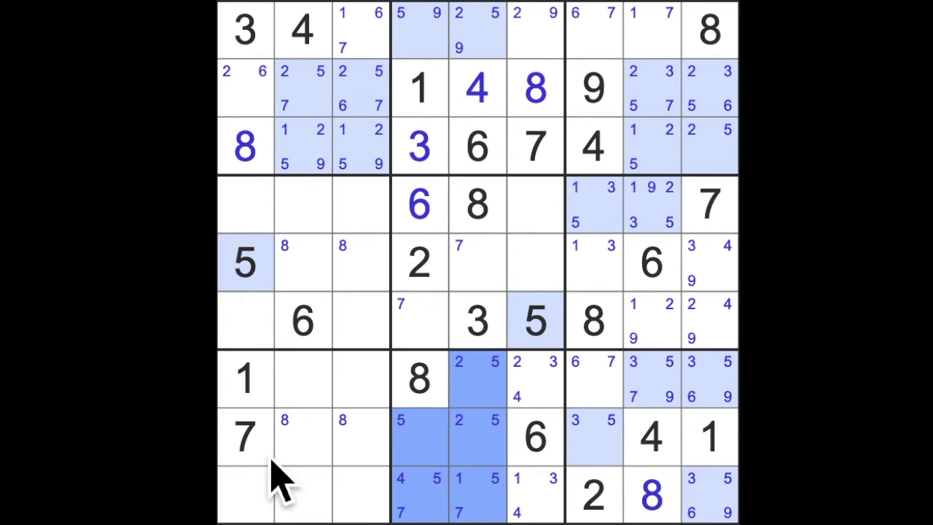
- Pencil candidate 9 into all seven empty bottom-middle box cells
left_click_drag(248, 437, 531, 451)
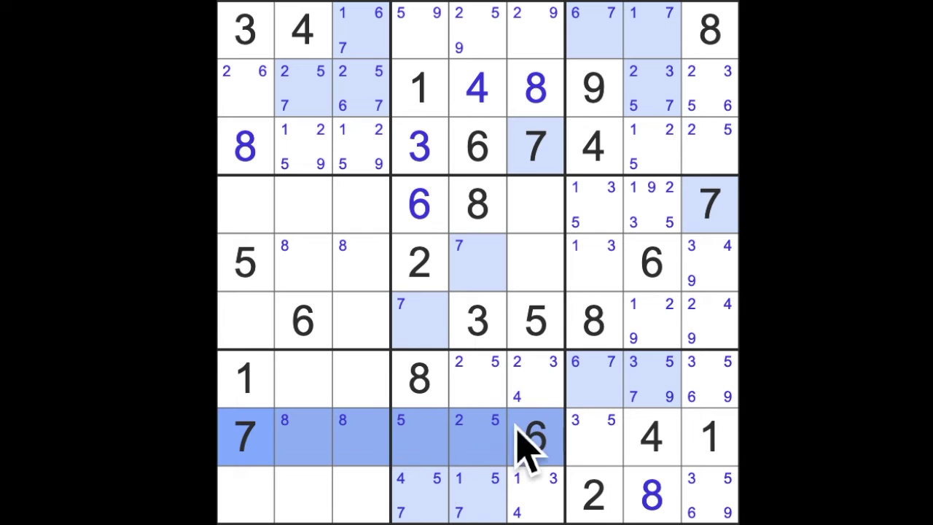
left_click(477, 437)
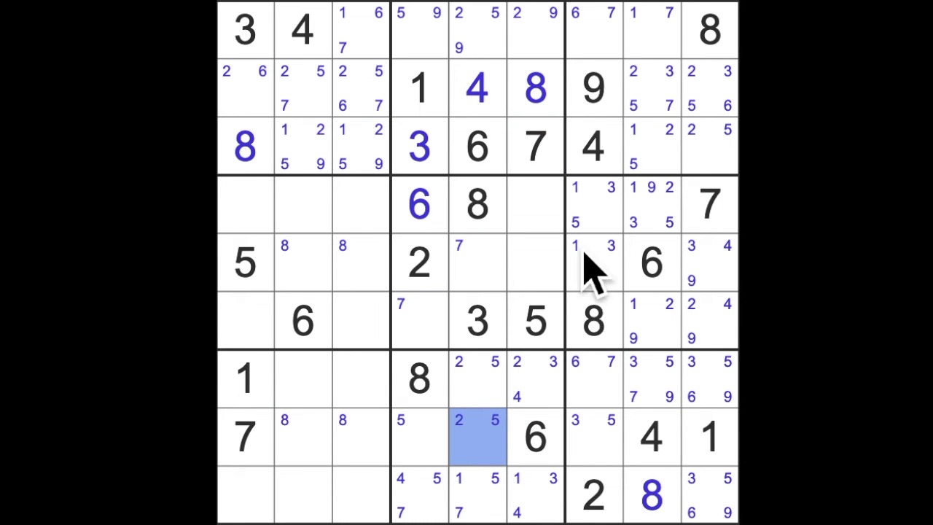
left_click(616, 117)
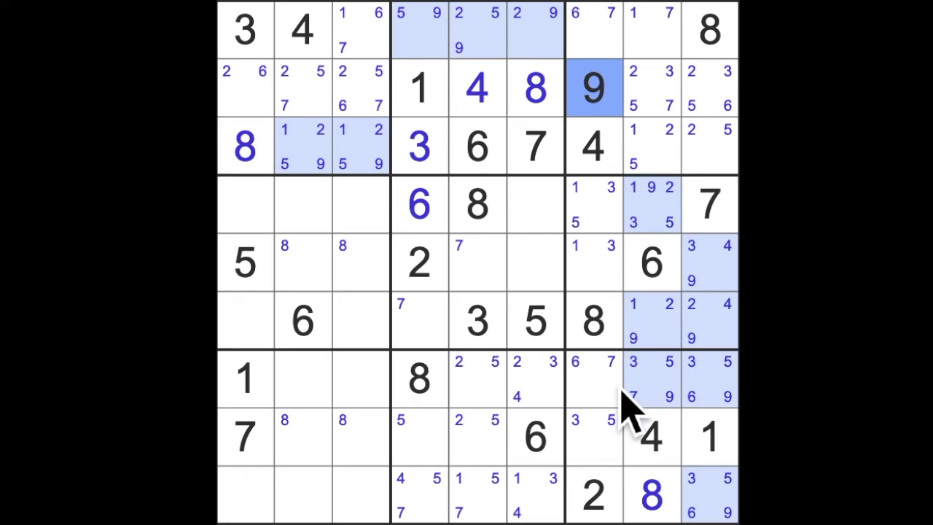
mouse_move(466, 372)
left_mouse_down()
mouse_move(535, 503)
mouse_move(408, 496)
left_mouse_up()
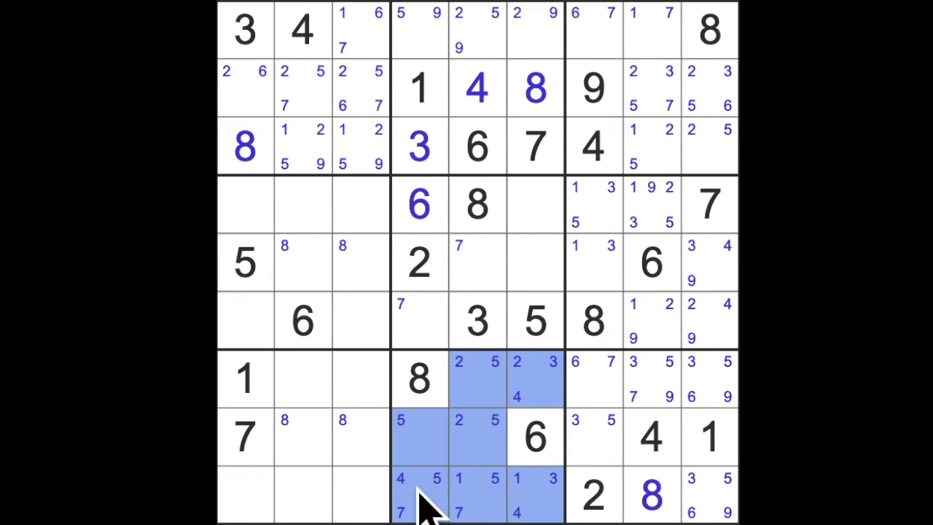
key("9")
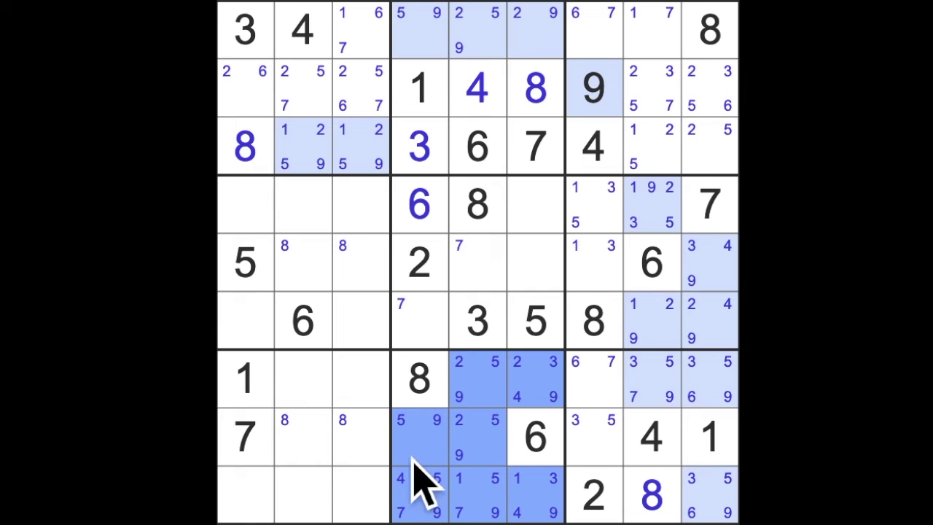
- Pencil candidate 2 into four cells in rows 7–8, columns 2–3
left_click(597, 503)
left_click_drag(597, 510, 233, 503)
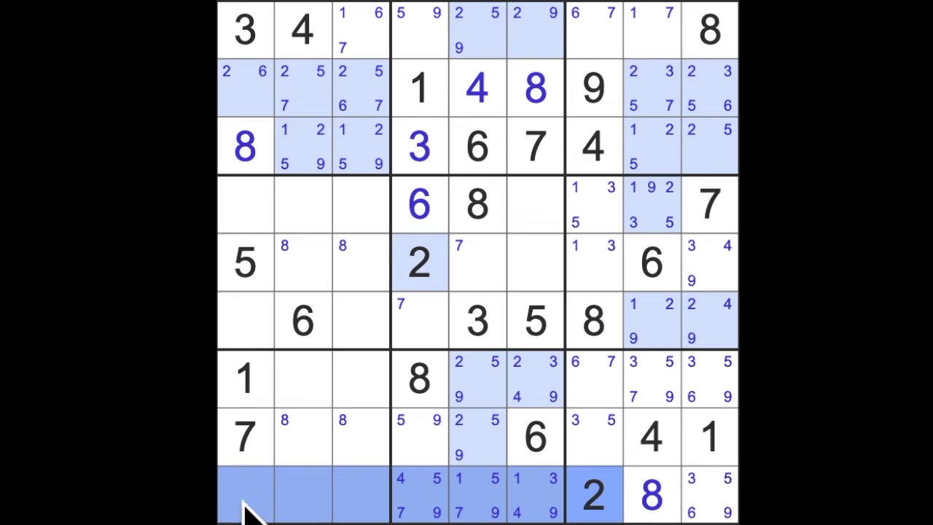
left_click(361, 437)
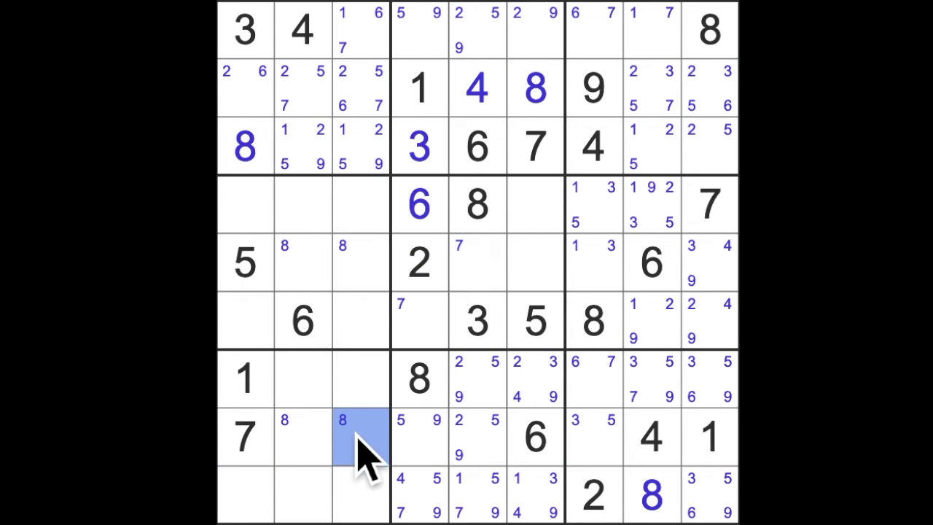
left_click_drag(360, 448, 303, 379)
key("2")
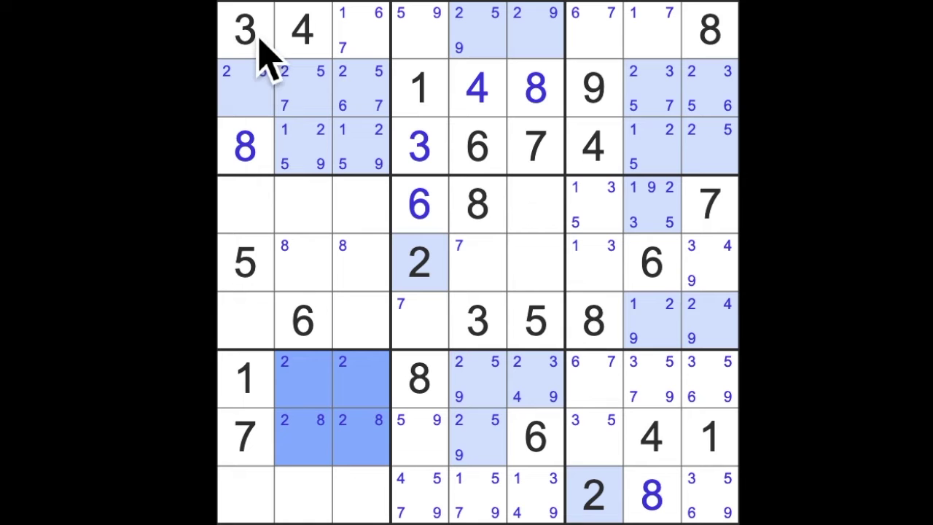
- Pencil candidate 3 into six bottom-left box cells
left_click_drag(246, 33, 255, 495)
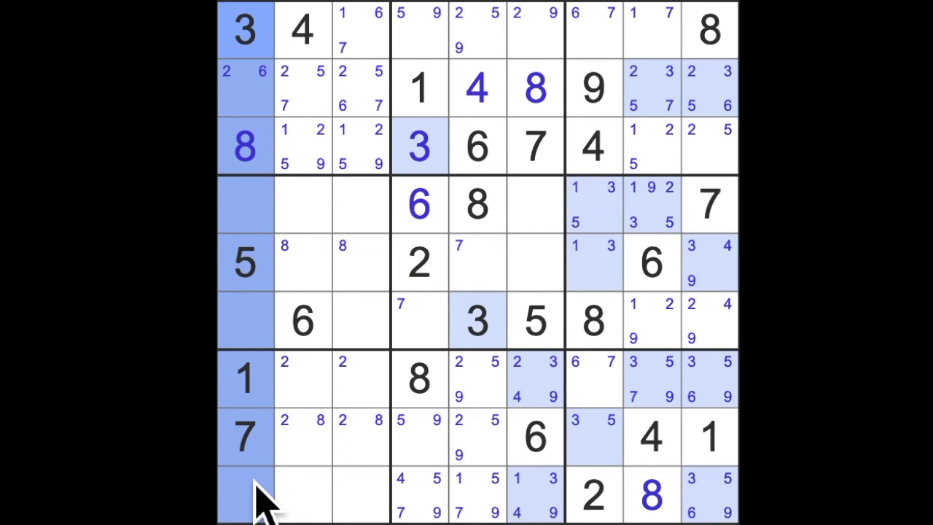
left_click_drag(302, 495, 361, 430)
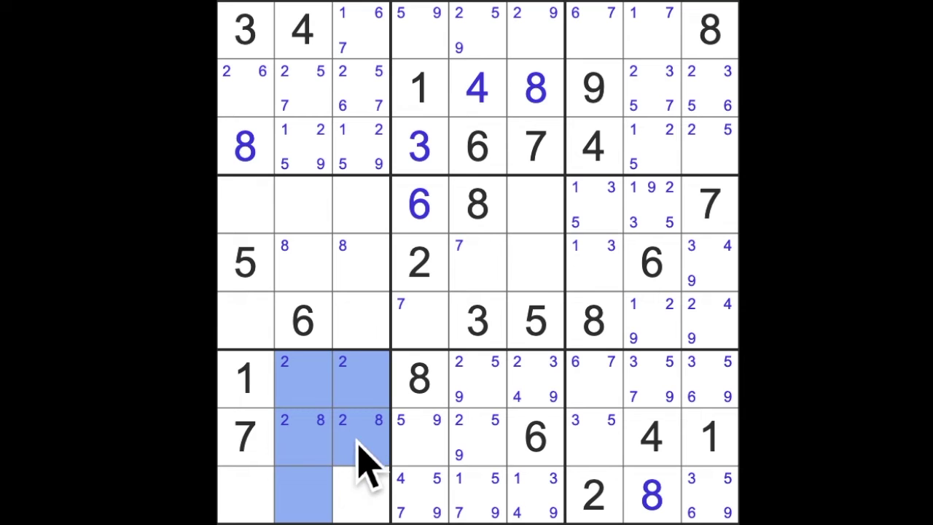
left_click_drag(368, 496, 361, 495)
key("3")
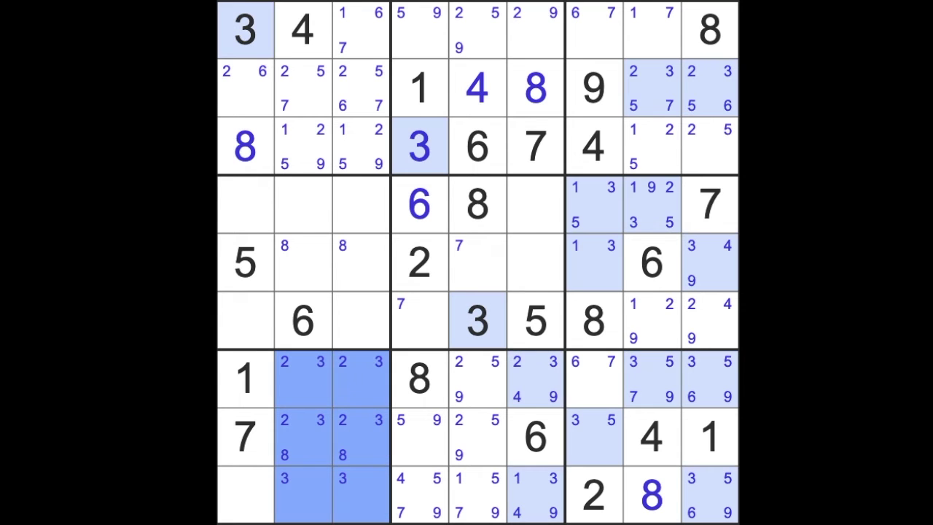
- Pencil candidate 4 into r9c1, r9c3 and r7c3
left_click_drag(652, 435, 334, 457)
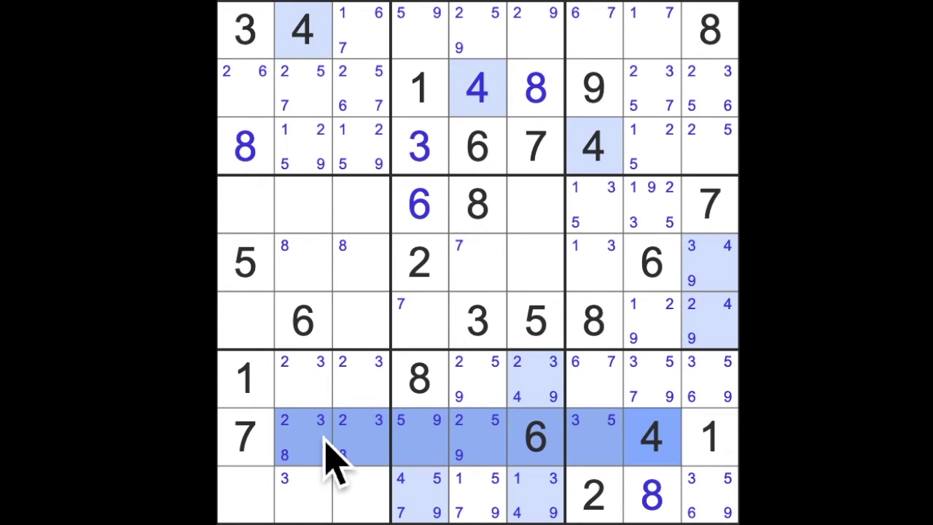
left_click_drag(303, 29, 310, 514)
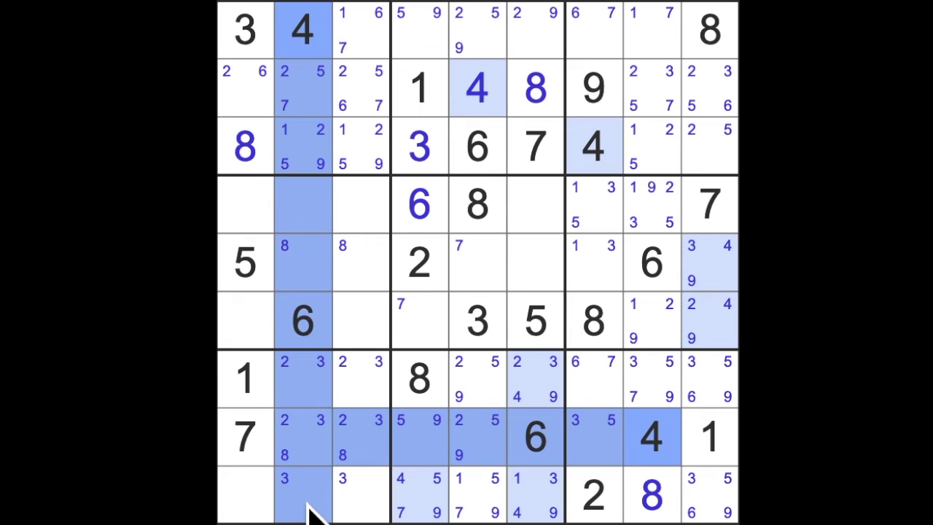
left_click(259, 506)
left_click(360, 503, "ctrl")
left_click(360, 379, "ctrl")
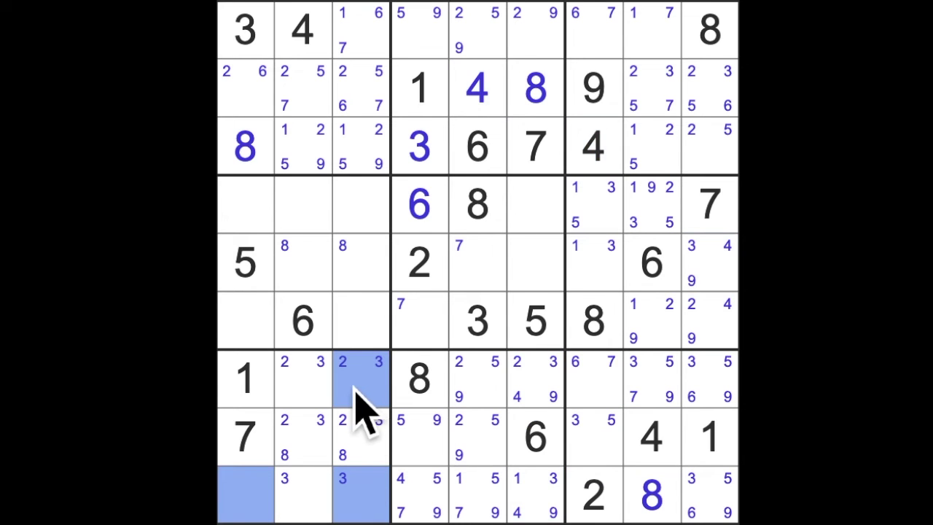
key("4")
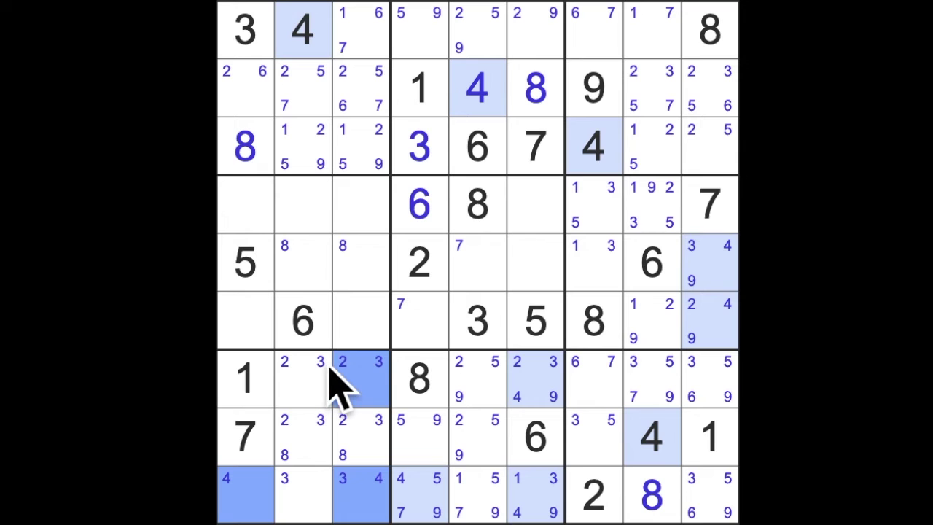
- Pencil candidate 5 into the six open cells in columns 2–3
left_click_drag(245, 276, 255, 503)
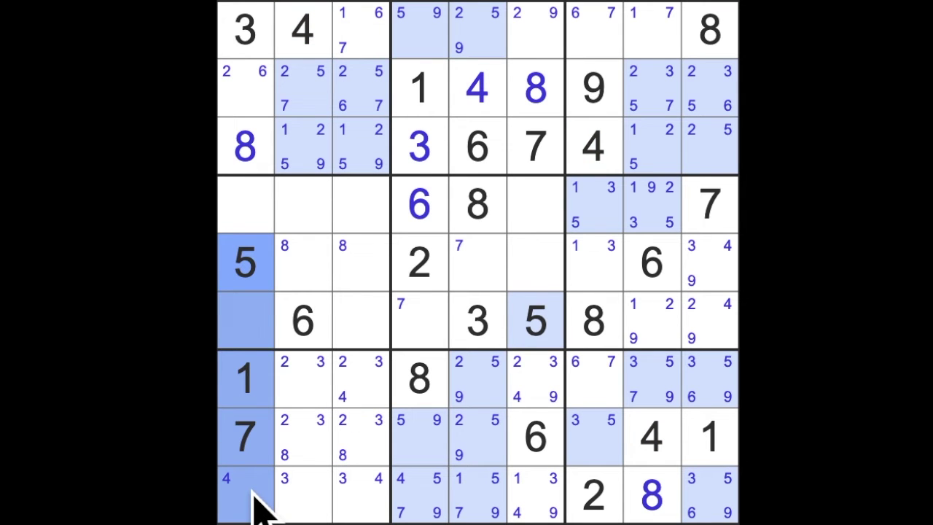
left_click_drag(320, 506, 354, 397)
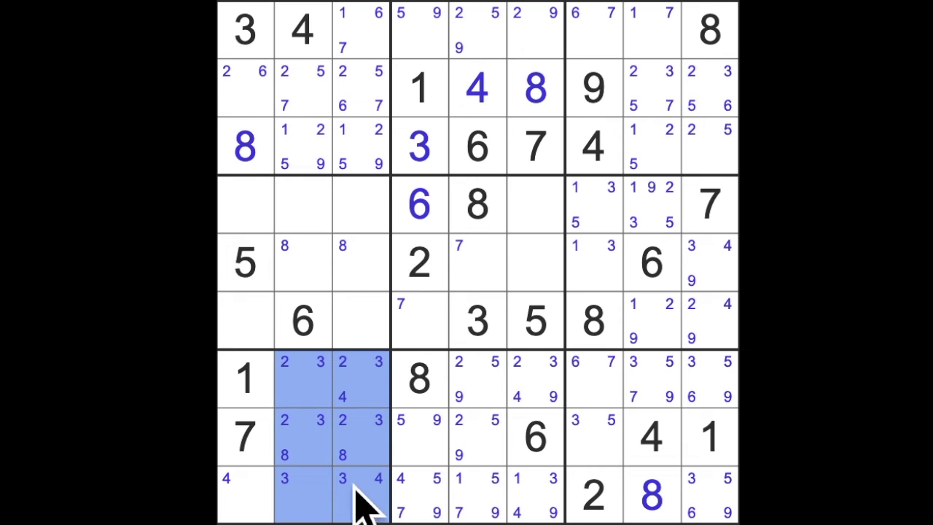
key("5")
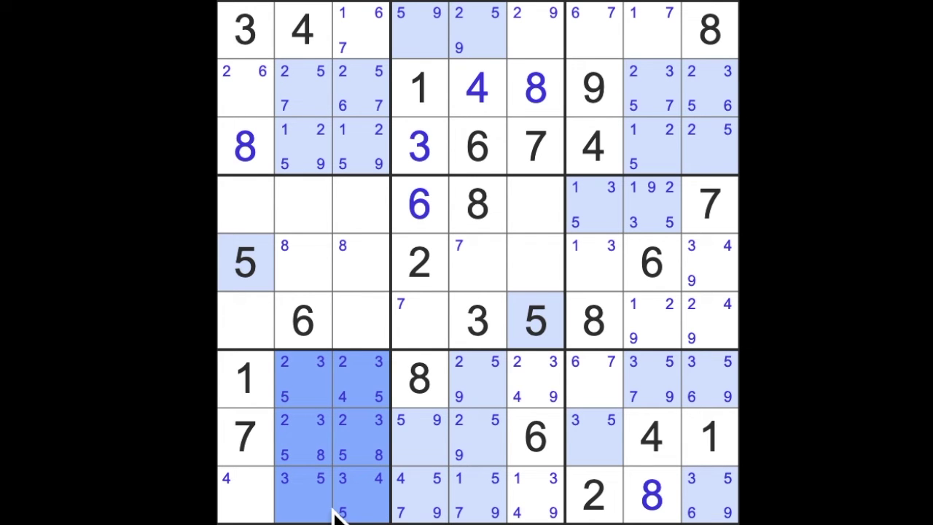
- Pencil candidate 7 into r9c1, r9c3 and r7c3
mouse_move(545, 445)
left_mouse_down()
mouse_move(288, 455)
mouse_move(247, 438)
left_mouse_up()
left_click_drag(303, 321, 306, 510)
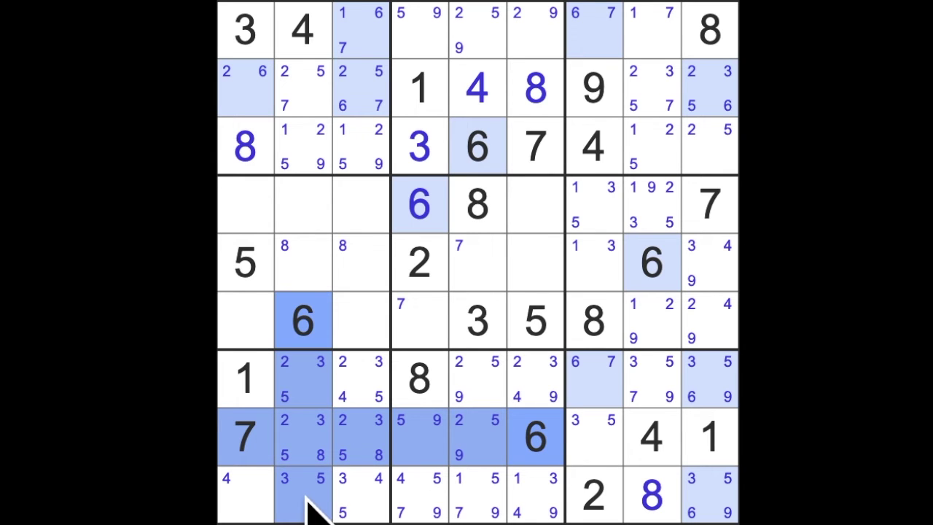
left_click(245, 510)
left_click(360, 502, "ctrl")
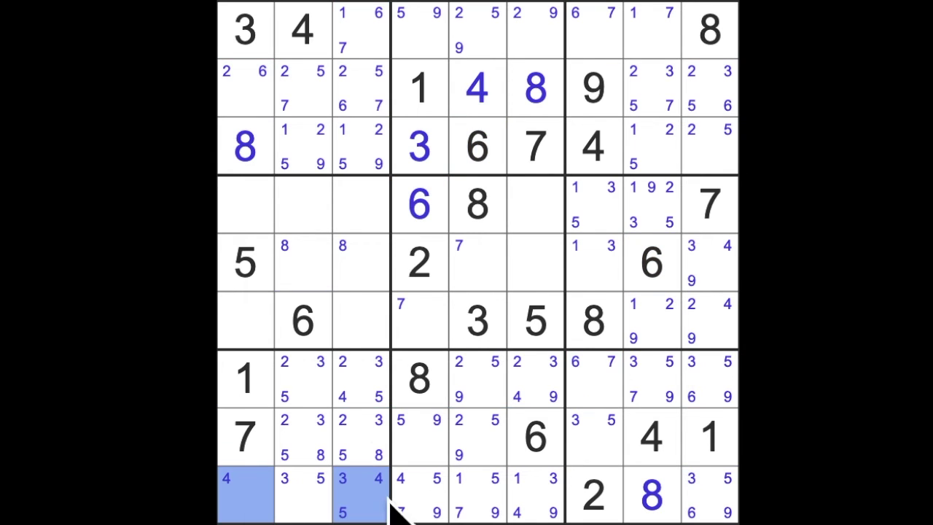
left_click(361, 386, "ctrl")
key("7")
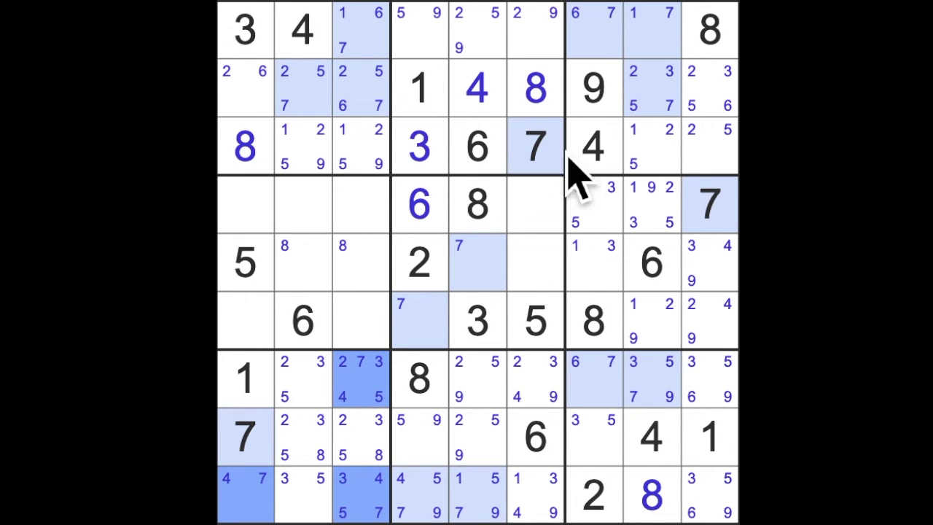
- Pencil candidate 9 into the open bottom-left box cells and clear the selection
left_click(592, 87)
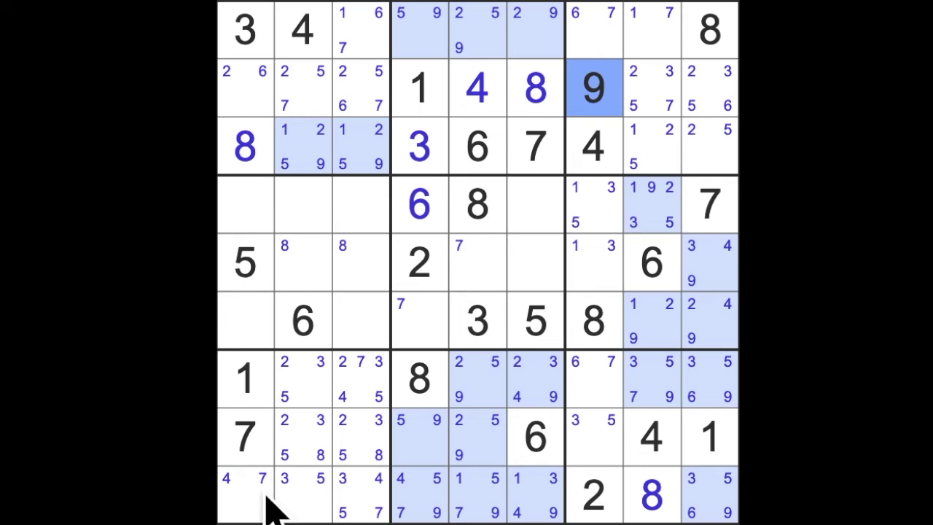
left_click_drag(247, 495, 315, 459)
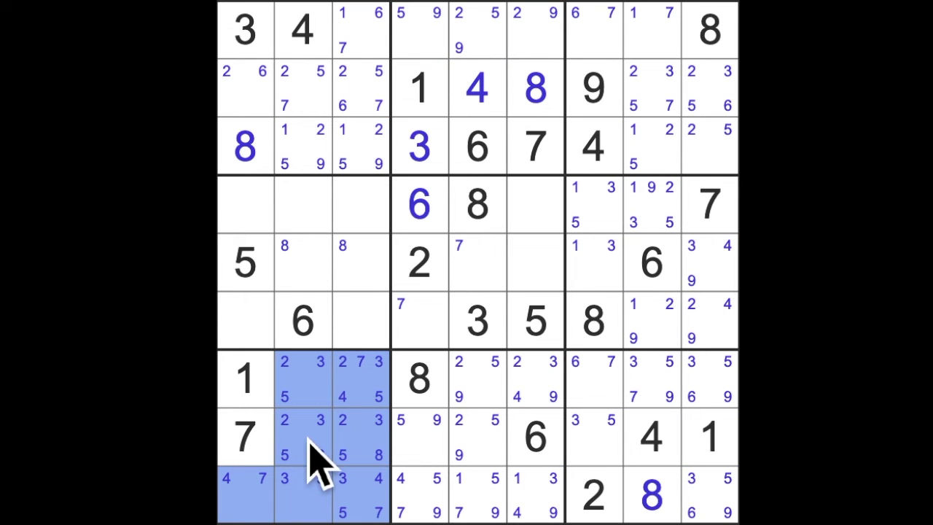
key("9")
left_click(802, 437)
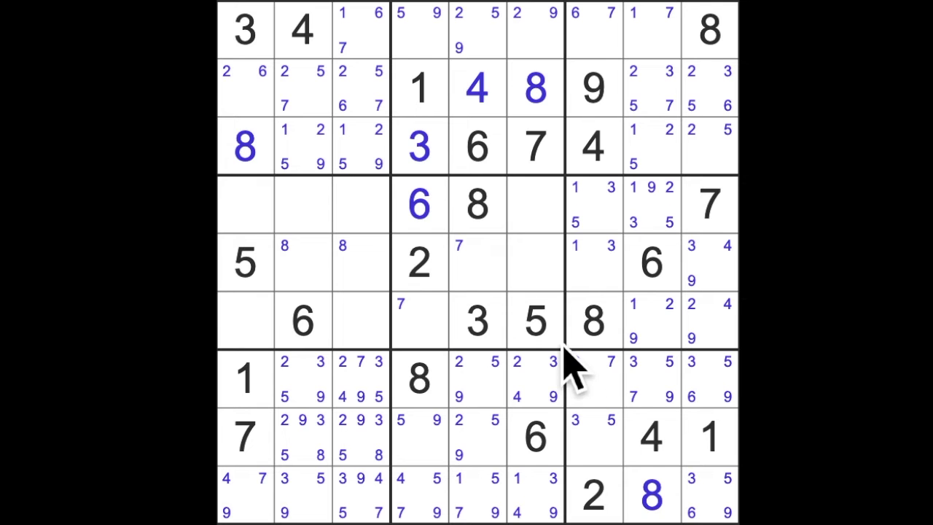
left_click_drag(419, 89, 419, 147)
left_click_drag(419, 206, 419, 320)
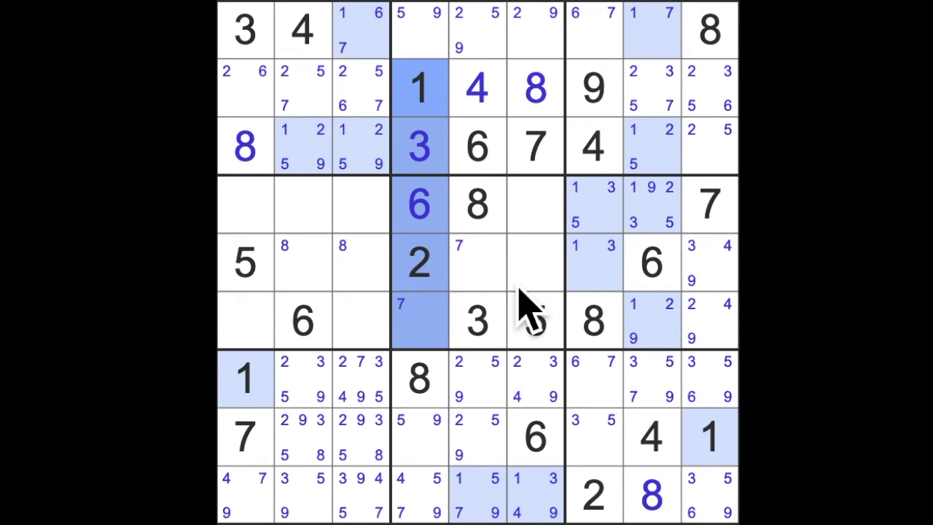
- Pencil candidate 1 into three open centre-box cells
left_click(535, 212)
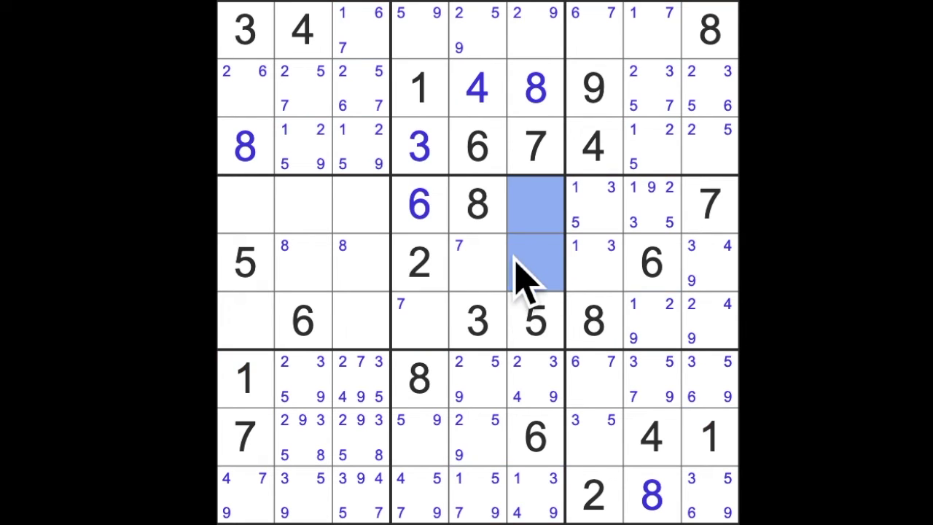
left_click_drag(535, 262, 481, 266)
key("1")
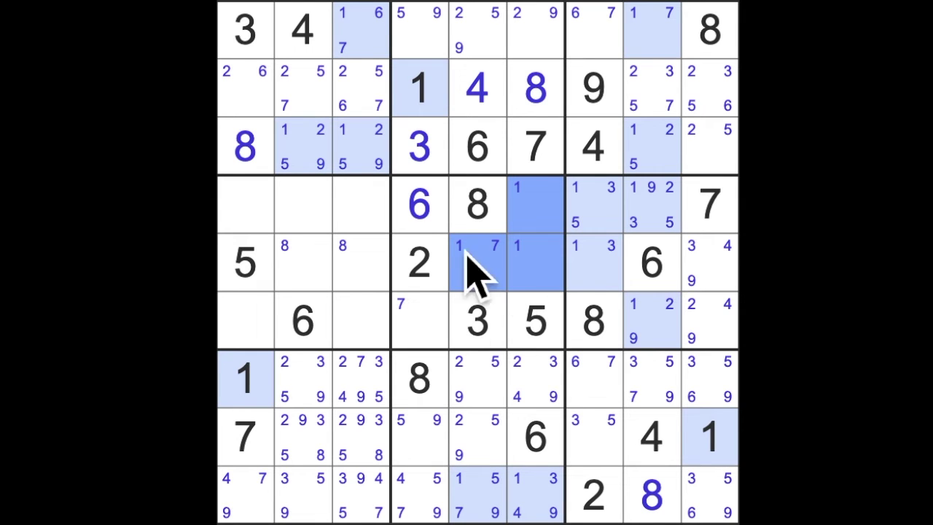
- Pencil candidate 4 into r6c4, r4c6 and r5c6
left_click_drag(478, 89, 495, 277)
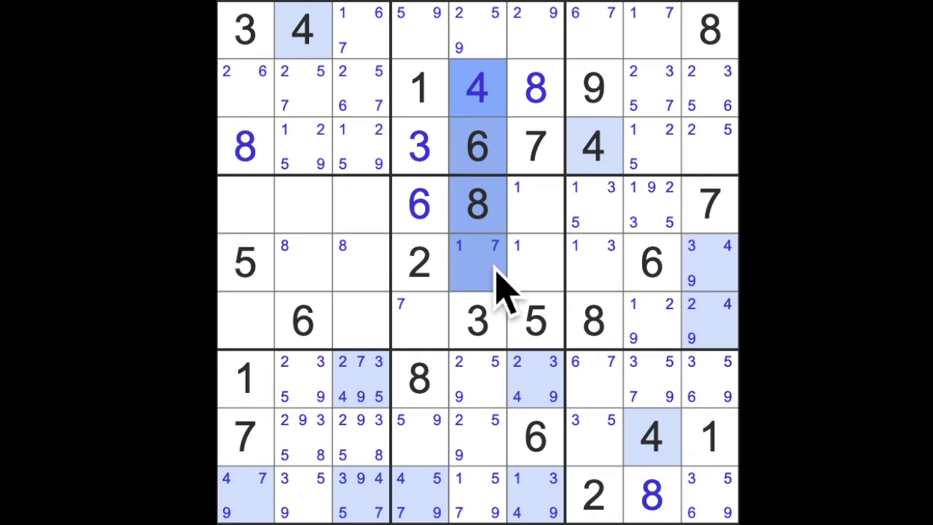
left_click(442, 343)
left_click(535, 218, "ctrl")
left_click(539, 270, "ctrl")
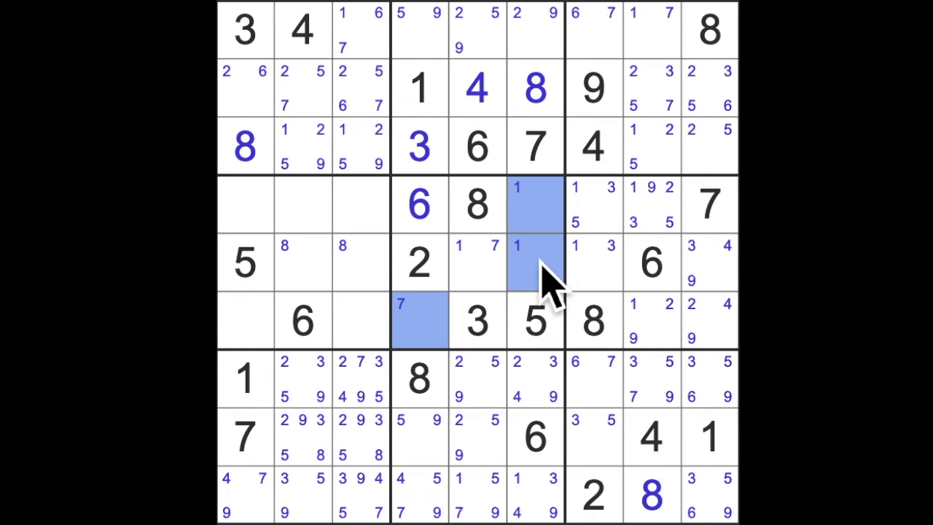
key("4")
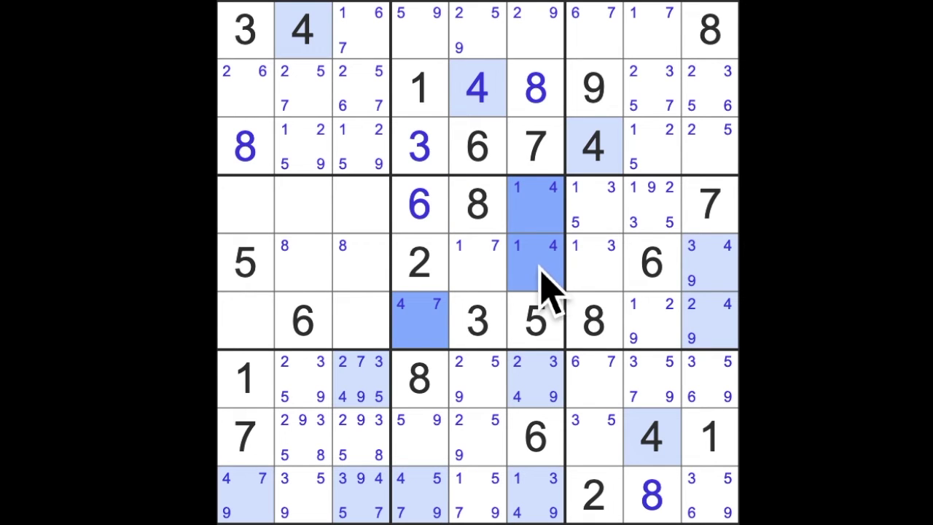
- Pencil candidate 9 into r4c6, r5c6, r5c5 and r6c4, then clear the selection
left_click(593, 87)
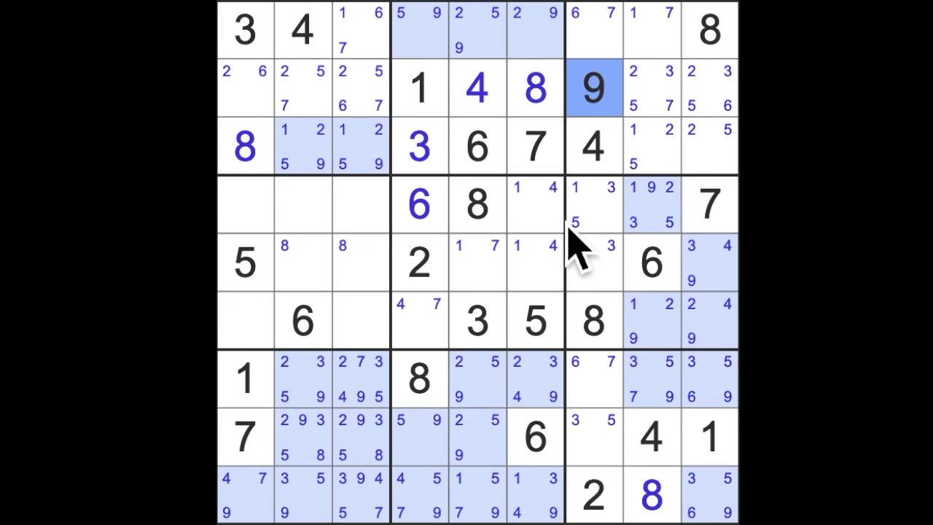
left_click_drag(543, 219, 546, 284)
left_click(477, 263, "ctrl")
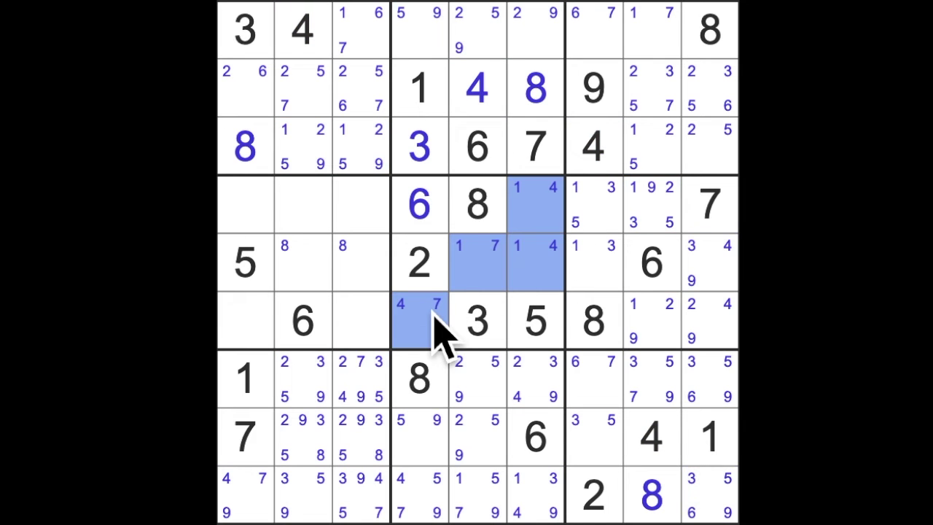
left_click(423, 321, "ctrl")
key("9")
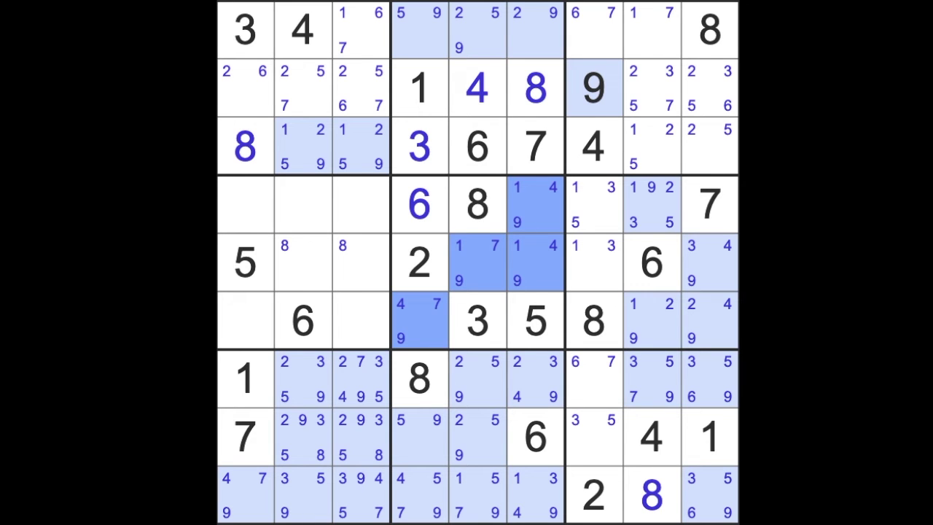
key("Escape")
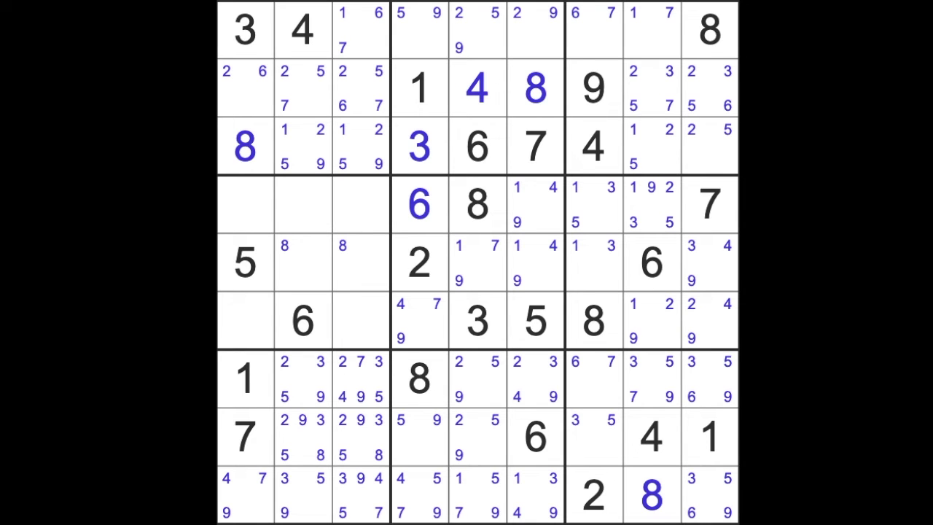
- Remove candidate 5 from r9c4 and candidate 9 from r6c4
left_click(448, 29)
left_click(419, 438, "ctrl")
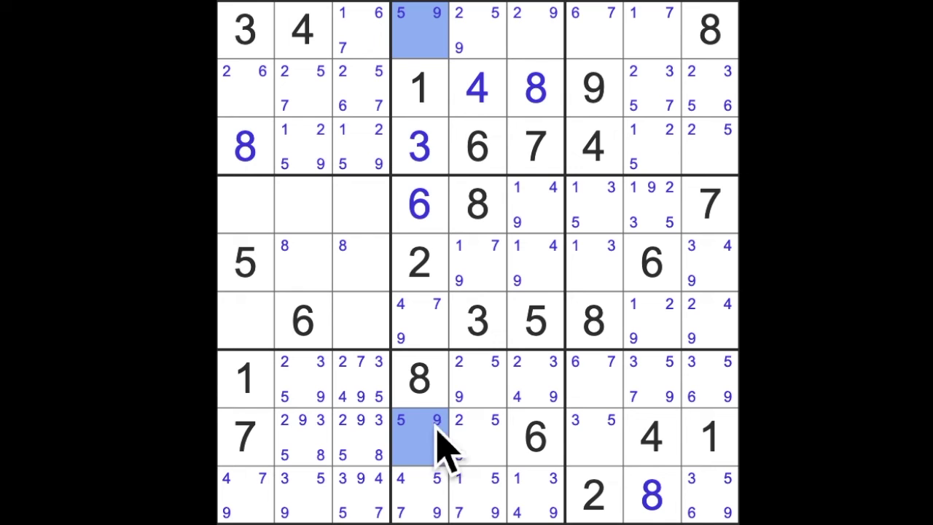
left_click(426, 499)
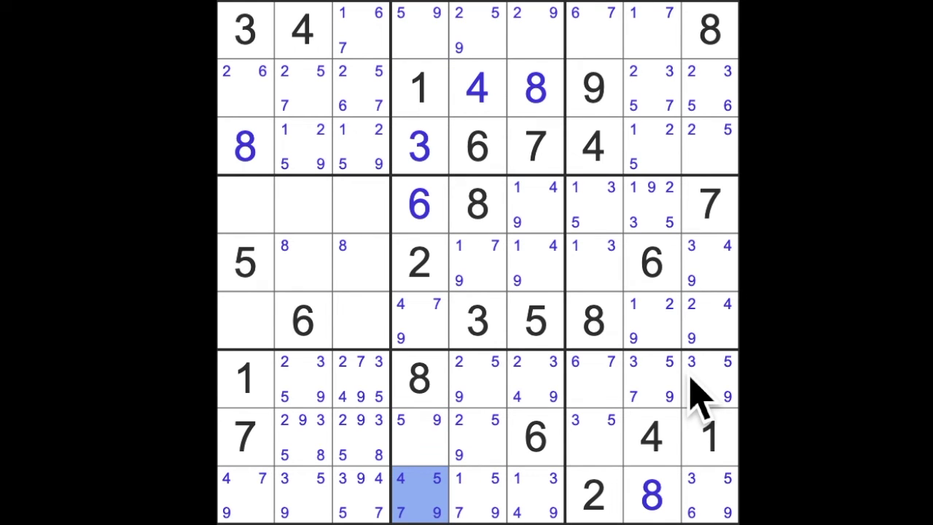
key("5")
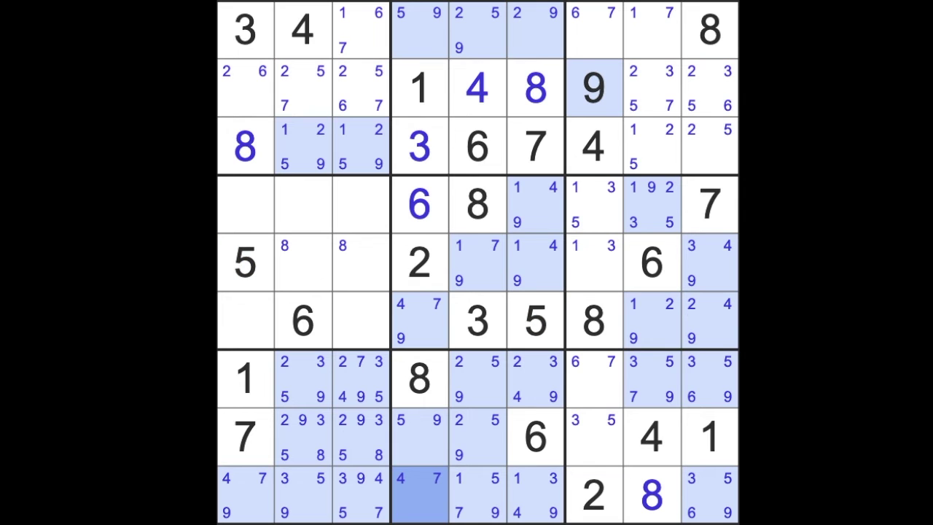
left_click(420, 321)
key("9")
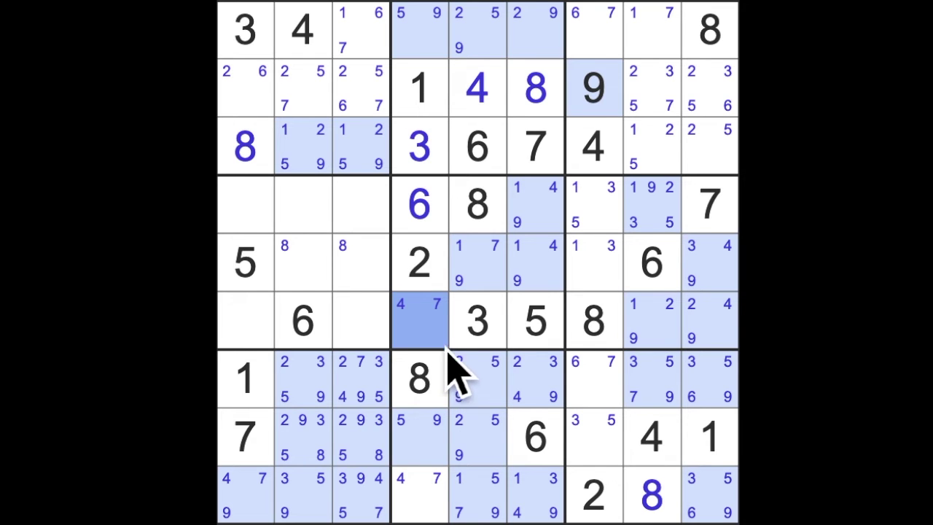
key("Escape")
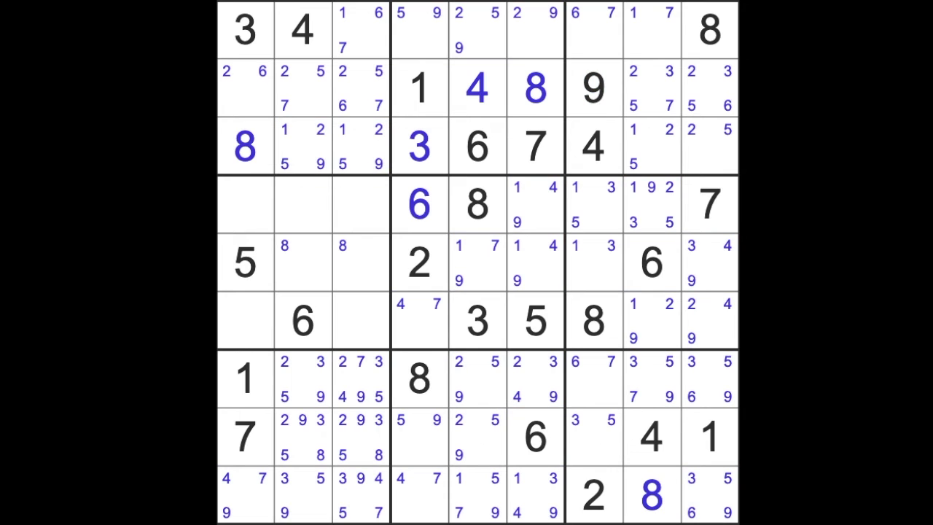
- Remove 5 from r9c5, 9 from r9c6 and 2 from r7c6
left_click(477, 379, "ctrl")
left_click(477, 436, "ctrl")
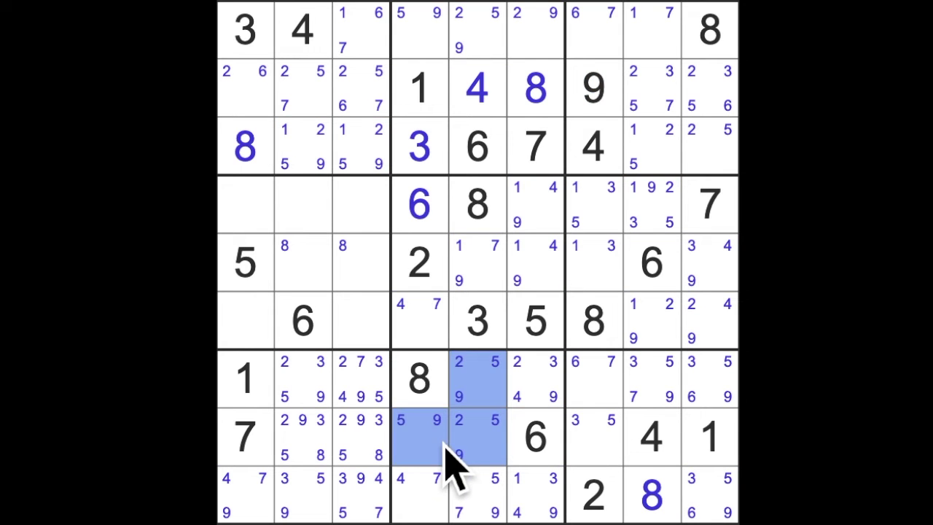
left_click(419, 436, "ctrl")
left_click(486, 507)
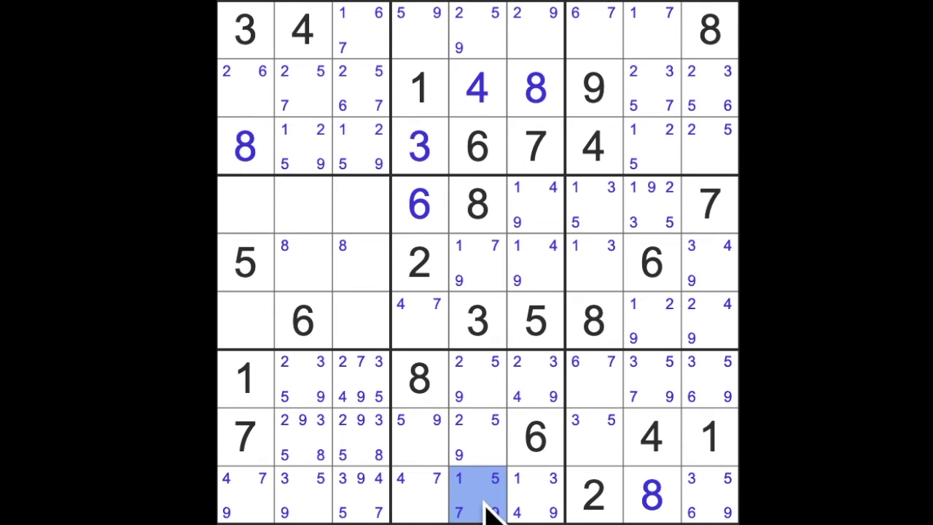
key("5")
left_click(539, 505)
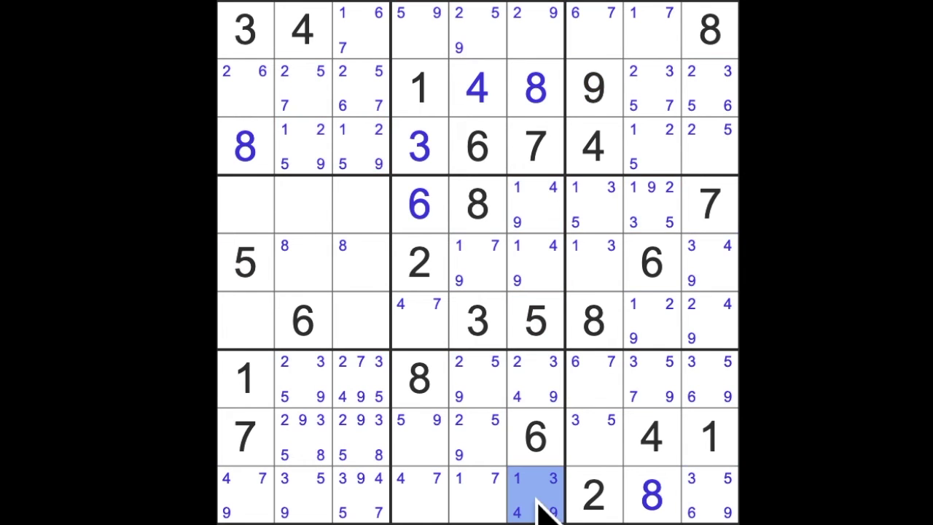
key("9")
left_click(543, 397)
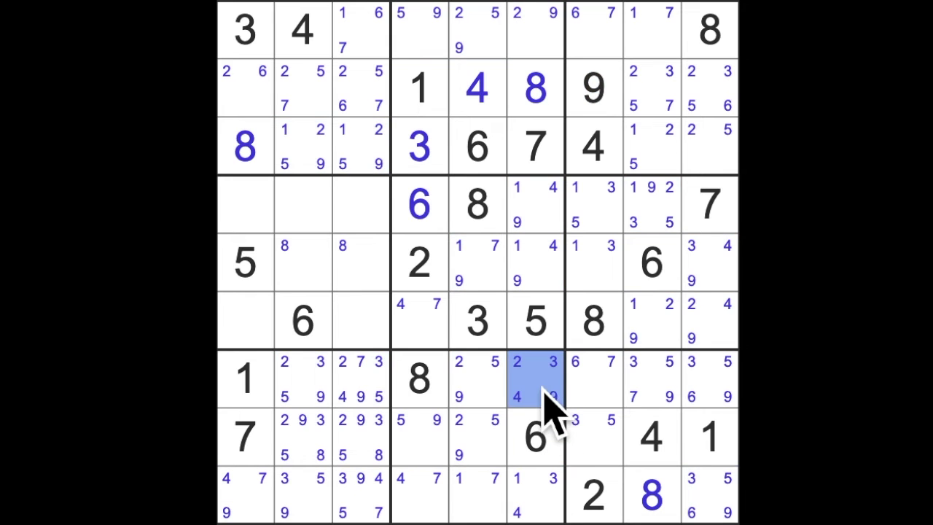
key("2")
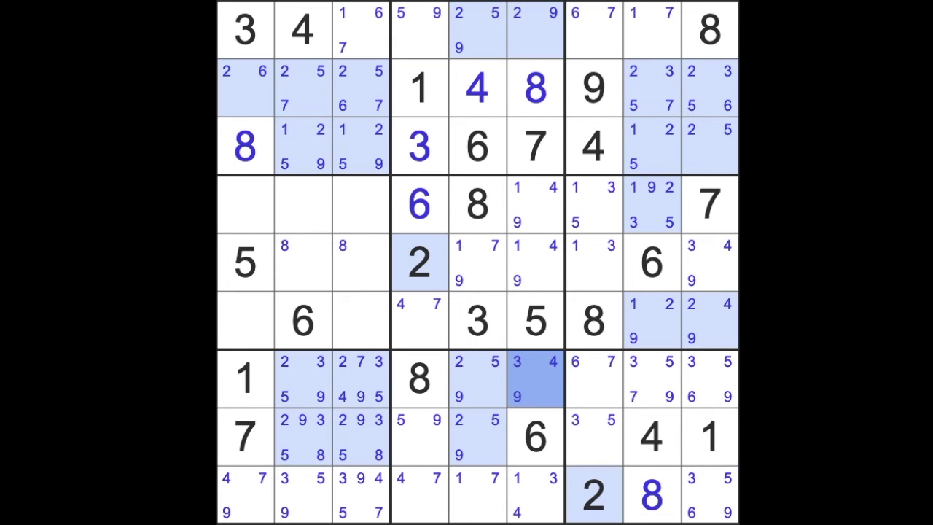
- Drop candidate 9 from the selected cell and check where the 2s and 6s sit
key("9")
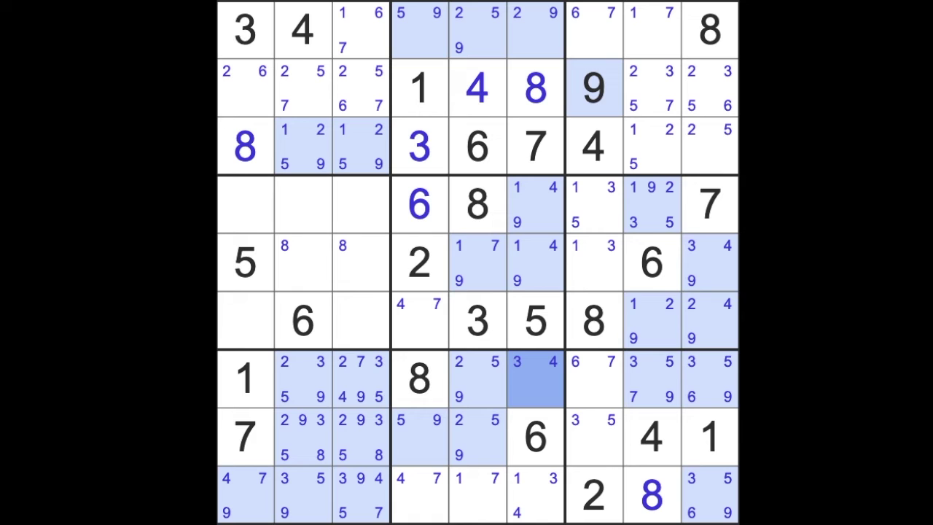
key("Escape")
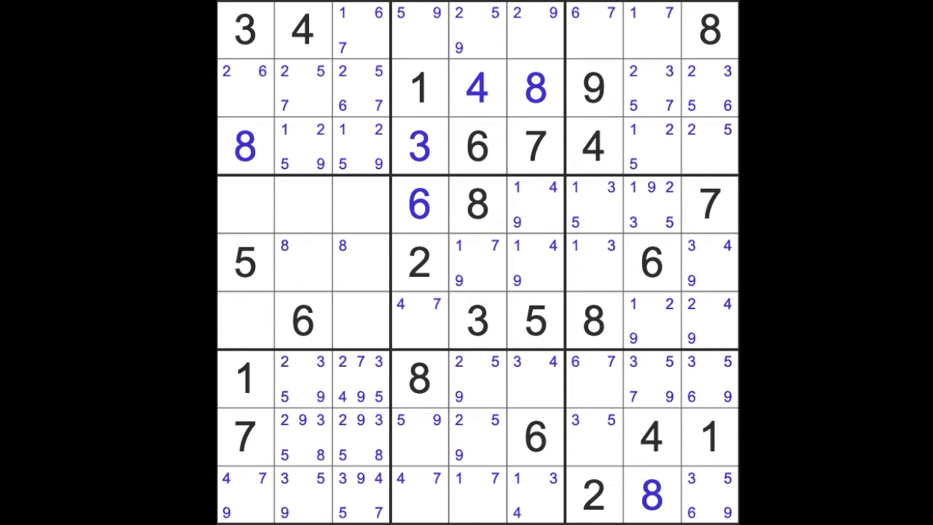
left_click(536, 33)
left_click(422, 274)
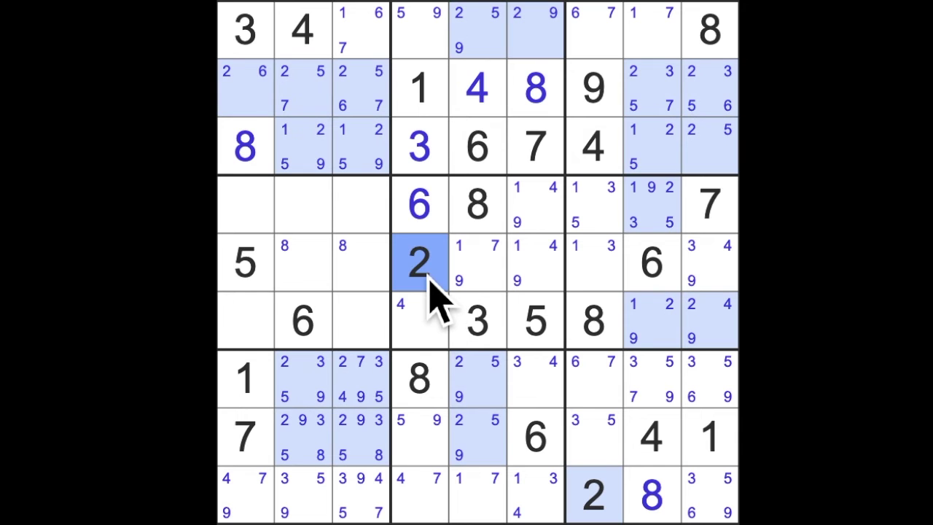
left_click(477, 321)
left_click(477, 88)
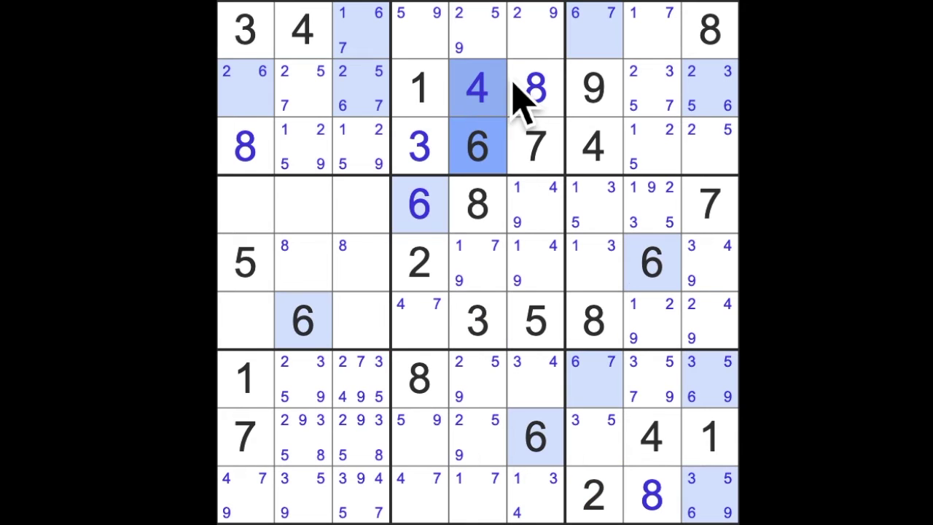
left_click(430, 263)
- Remove pencil mark 2 from r1c5 and enter 2 as the answer in r1c6
left_click(477, 437)
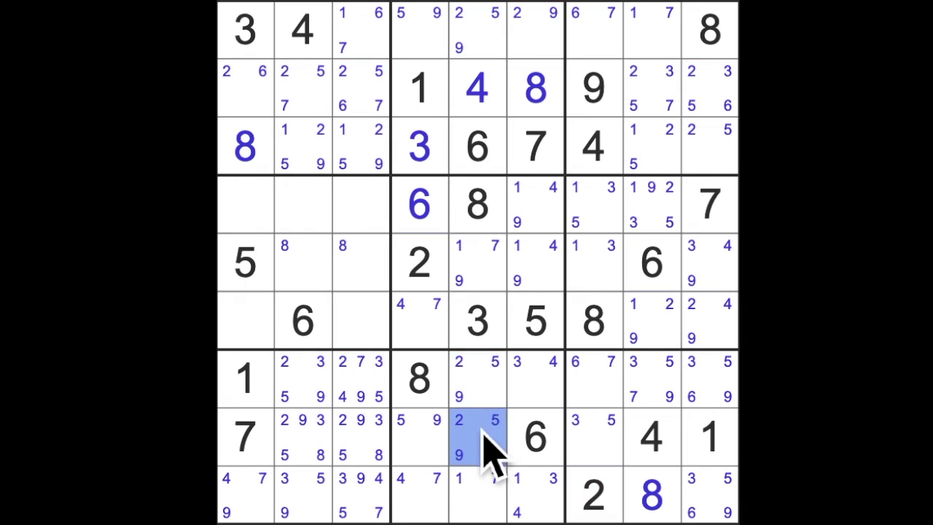
left_click_drag(481, 438, 481, 379)
left_click(478, 32)
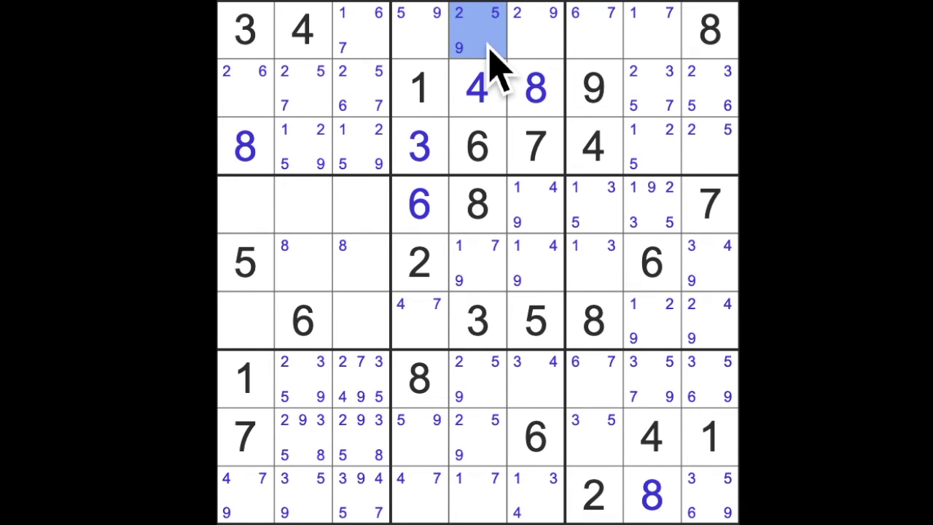
key("2")
left_click(535, 29)
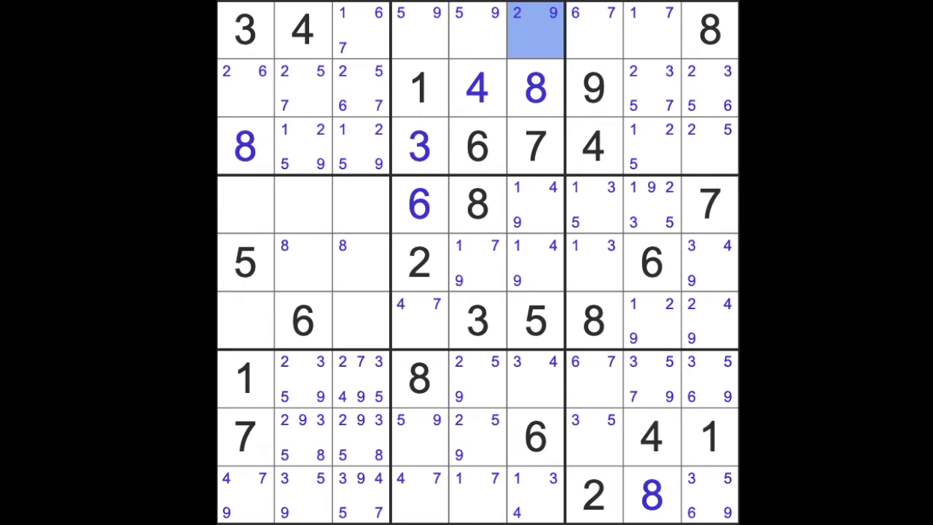
key("2")
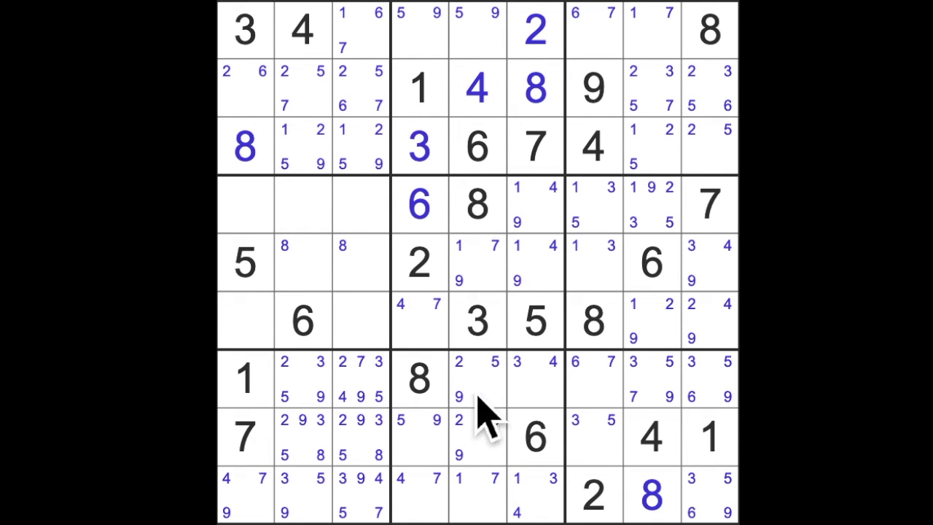
- Strike candidate 9 from r5c5, leaving 1 and 7, after checking column 5's 2-5-9 cells
left_click_drag(476, 377, 476, 436)
left_click(477, 29, "ctrl")
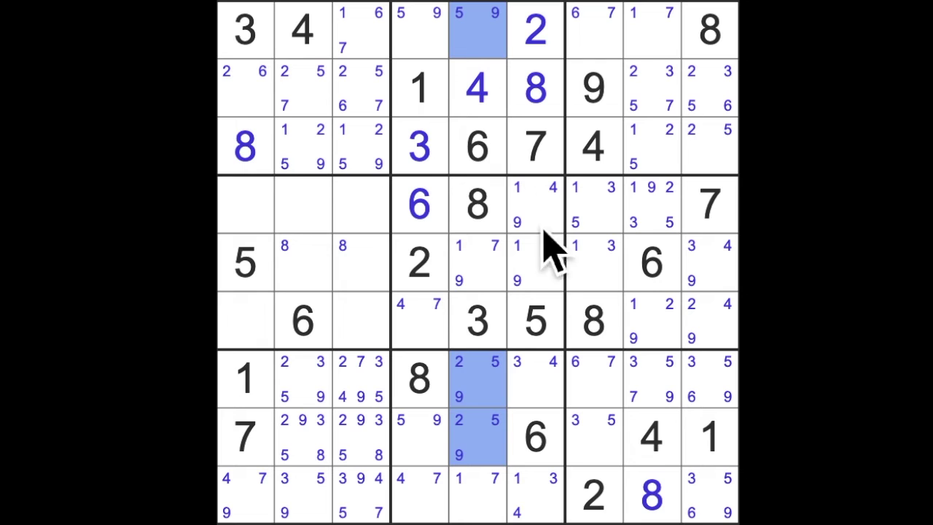
left_click(477, 262)
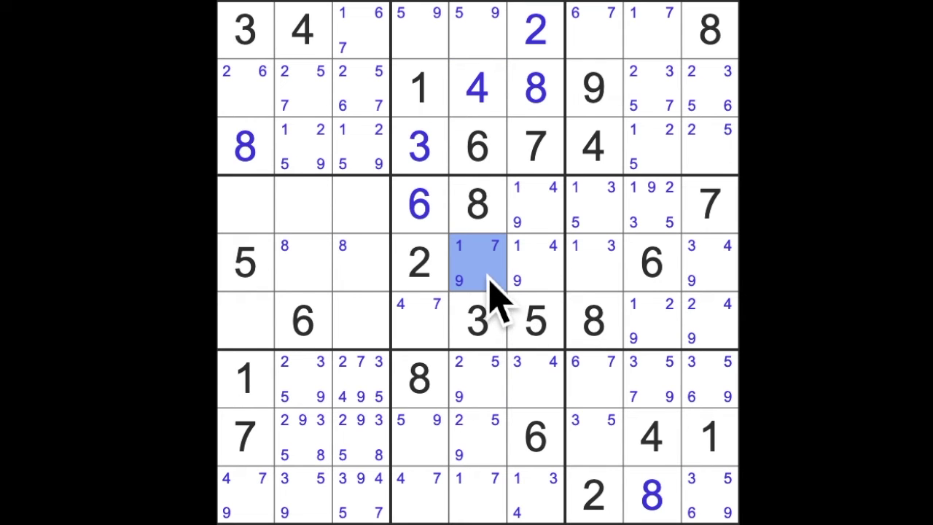
key("9")
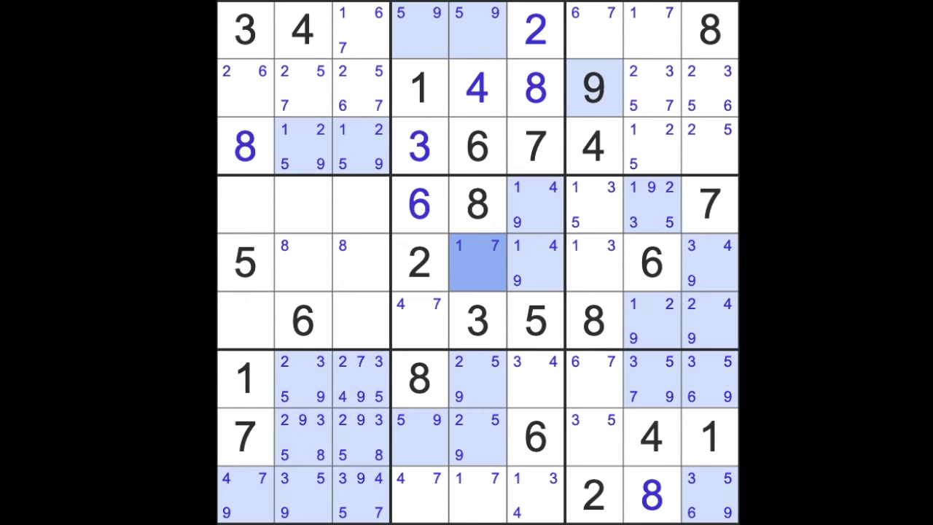
left_click(477, 495, "ctrl")
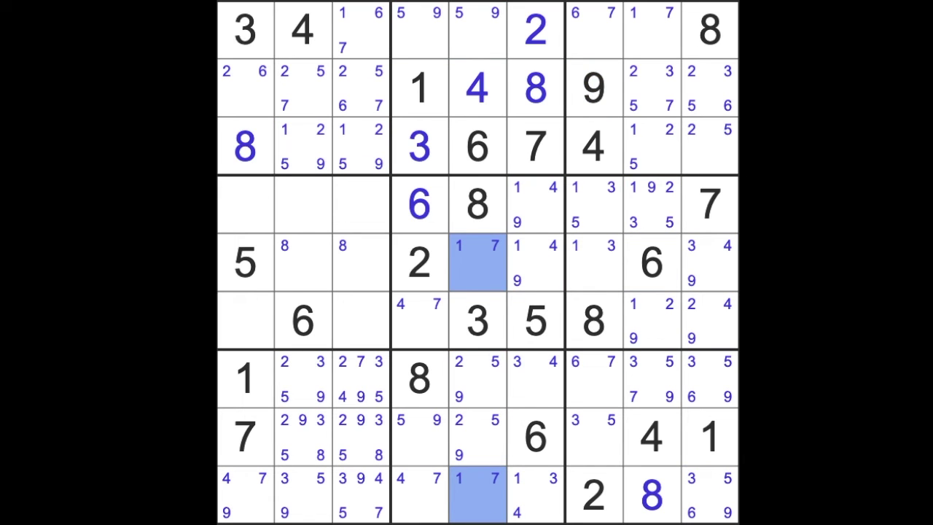
key("Escape")
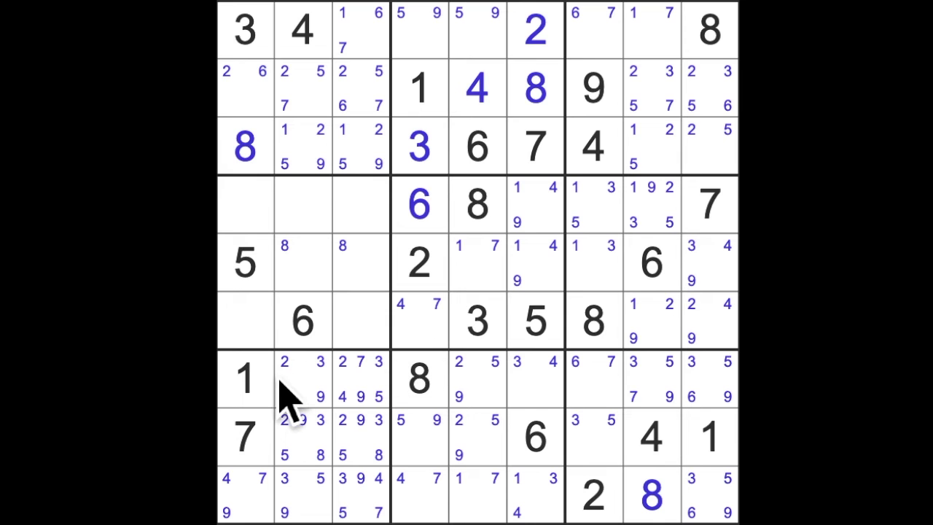
- Pencil candidate 1 into the box's 2×2 empty cells and row 6, column 3
left_click(252, 382)
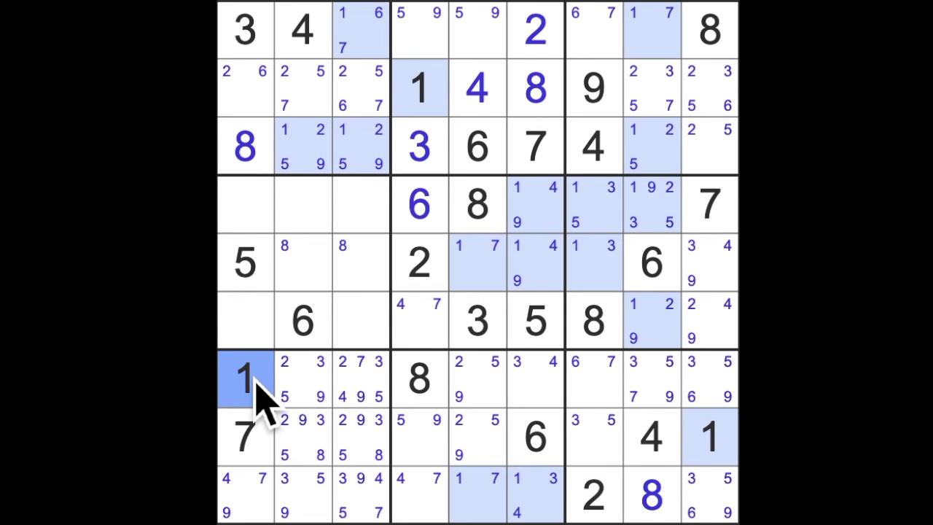
left_click_drag(306, 208, 361, 259)
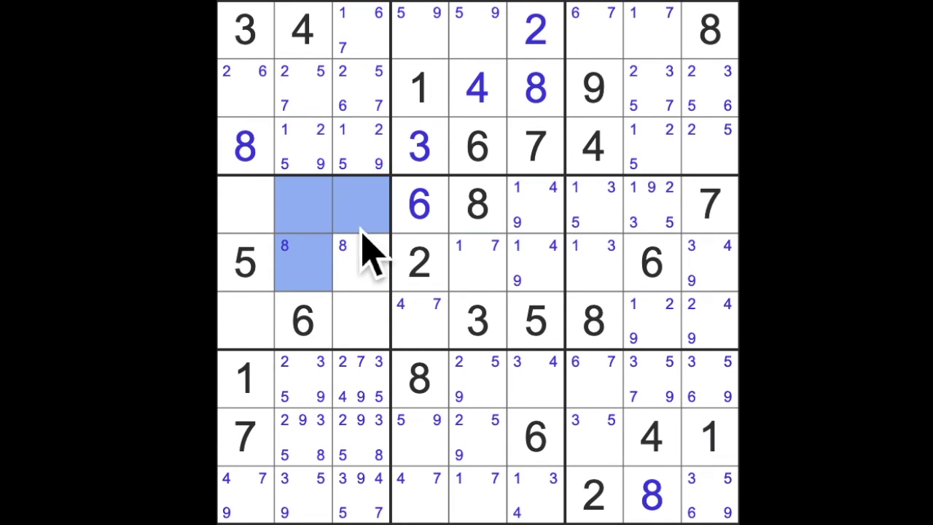
left_click(360, 318, "ctrl")
key("1")
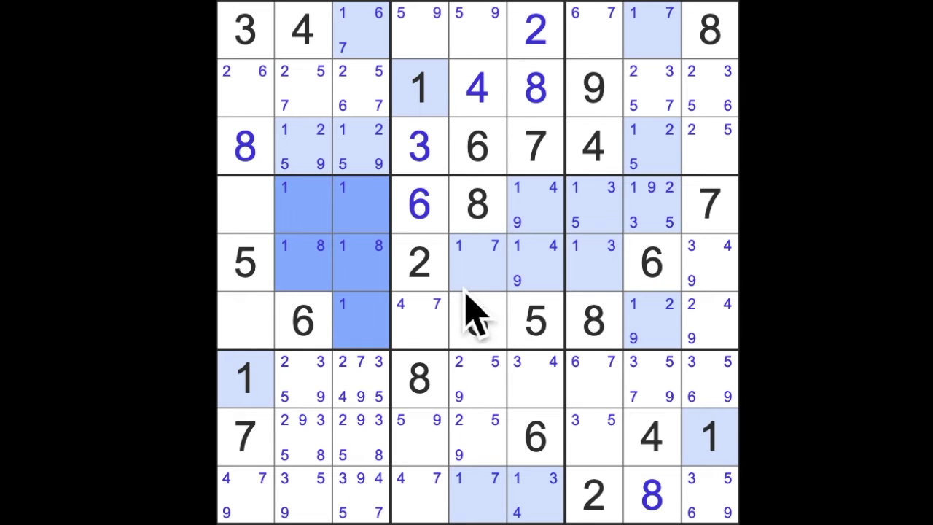
- Pencil candidate 2 into row 5's empty cells, r4c1–r4c3, r6c1 and r6c3
left_click(422, 263)
type("3")
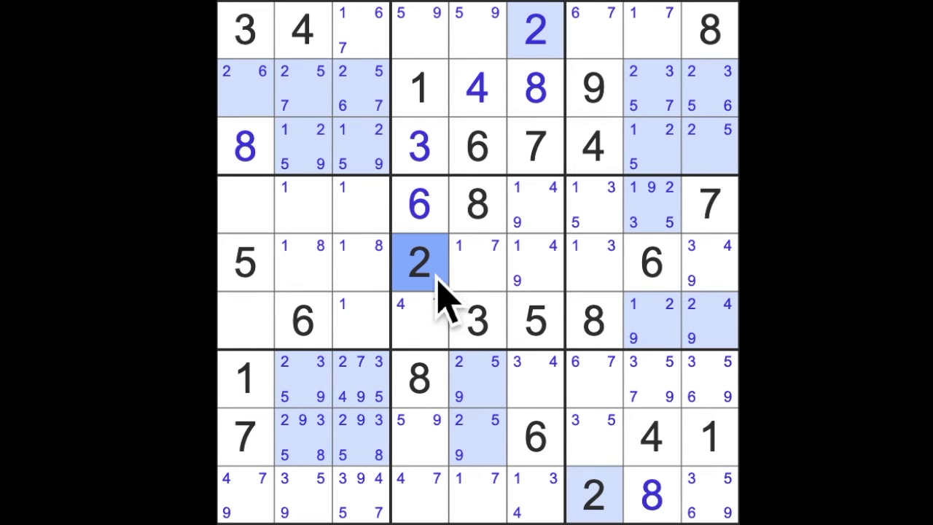
left_click_drag(419, 262, 247, 262)
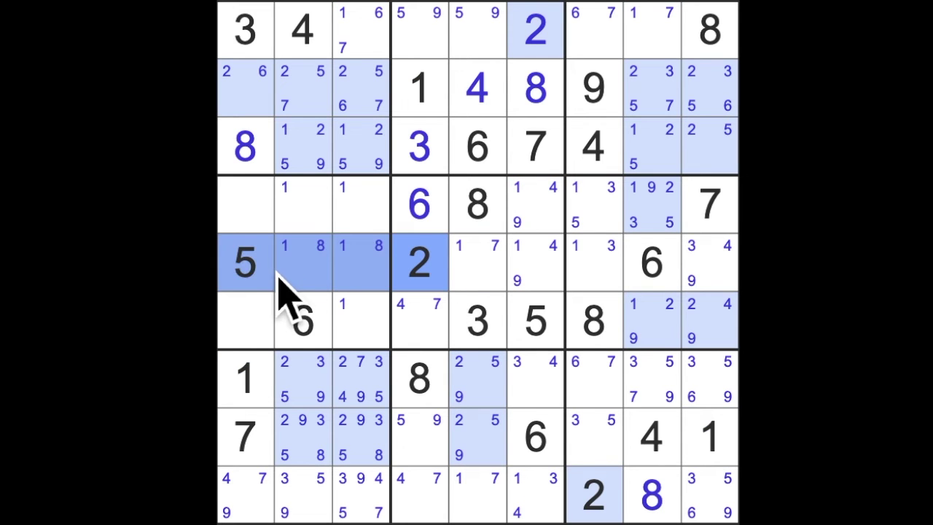
left_click(248, 325)
left_click(361, 321, "ctrl")
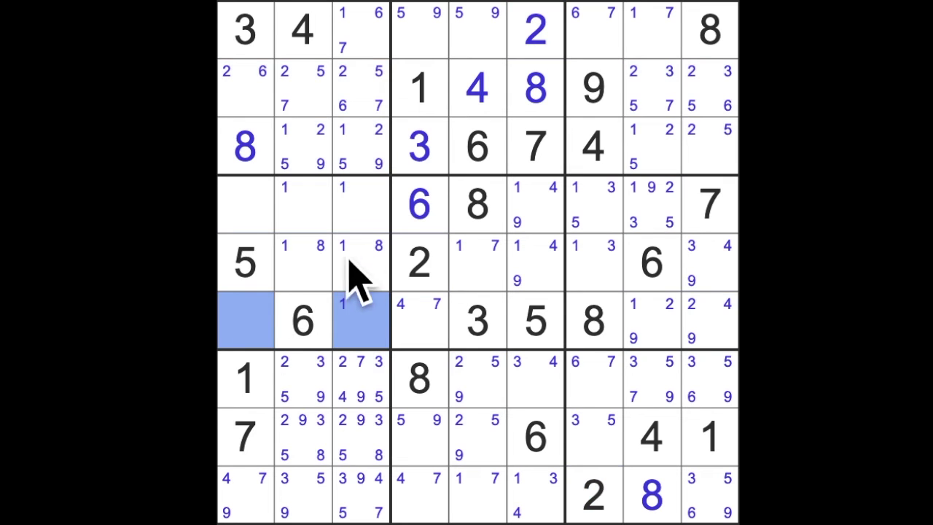
left_click(361, 204, "ctrl")
left_click(248, 204, "ctrl")
left_click(302, 204, "ctrl")
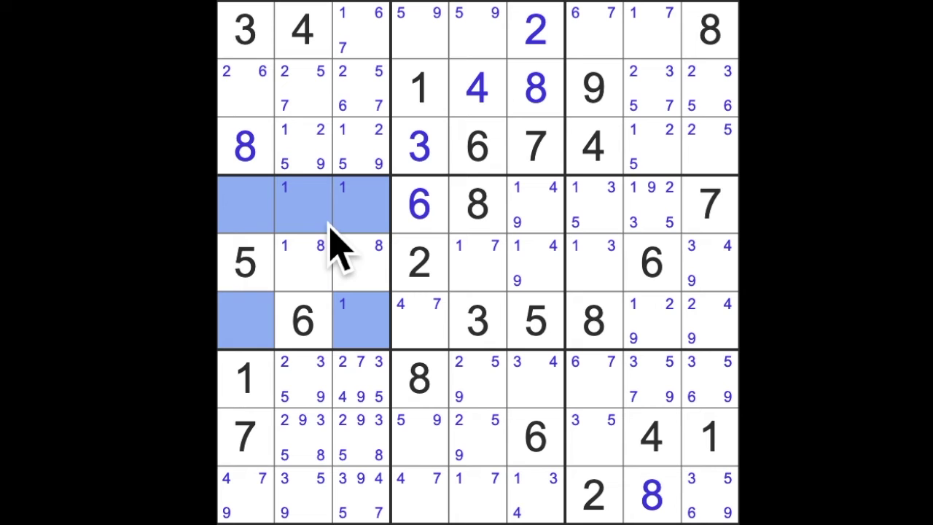
key("2")
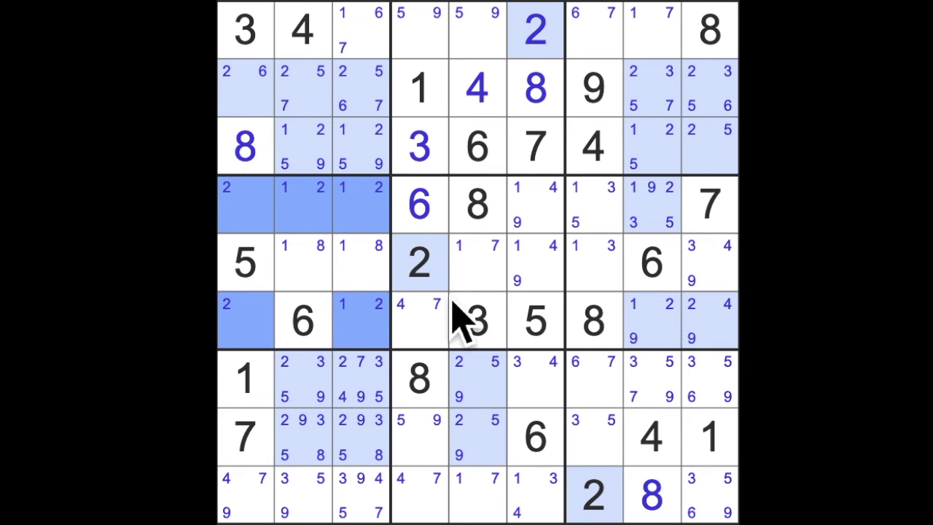
- Pencil candidate 3 into the 2×2 block at rows 4–5, columns 2–3
left_click_drag(477, 324, 255, 335)
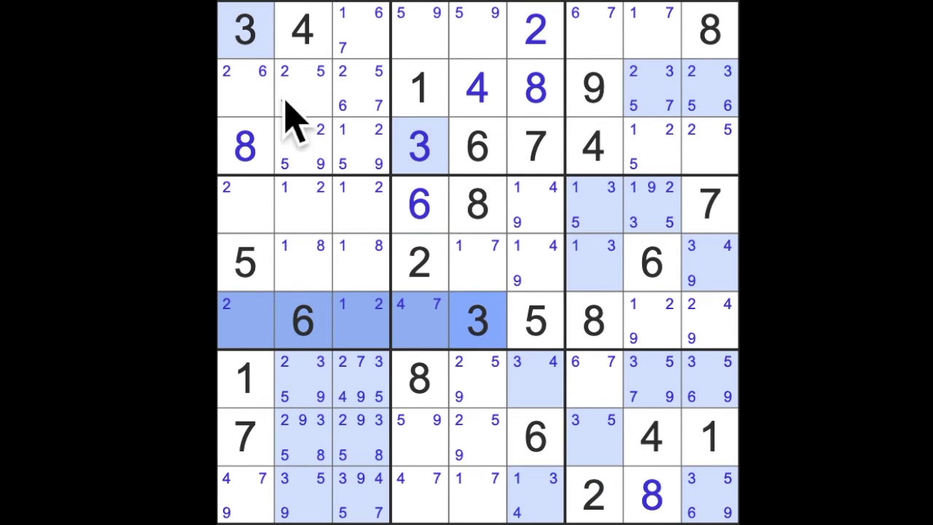
left_click_drag(252, 33, 263, 306)
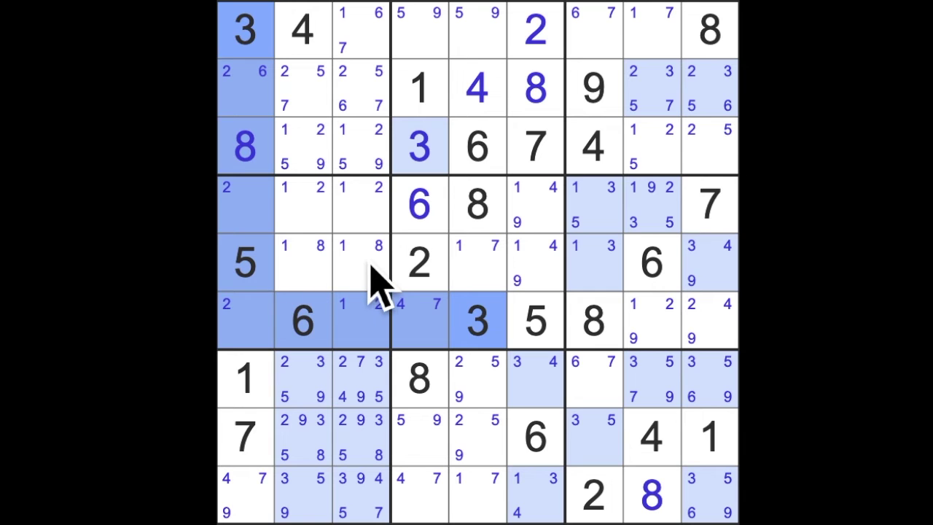
left_click_drag(361, 215, 348, 271)
key("3")
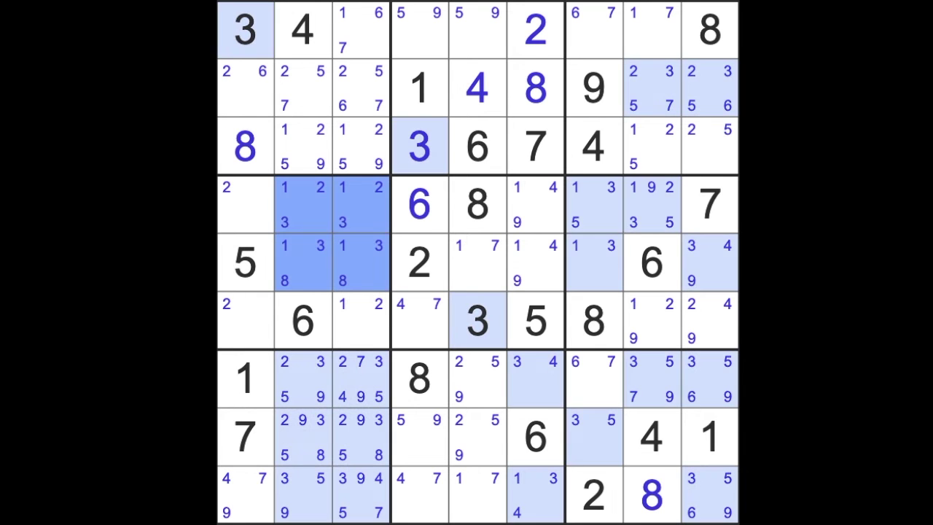
- Pencil candidate 4 into r4c1, r6c1 and the box's column 3 cells
left_click_drag(302, 33, 324, 321)
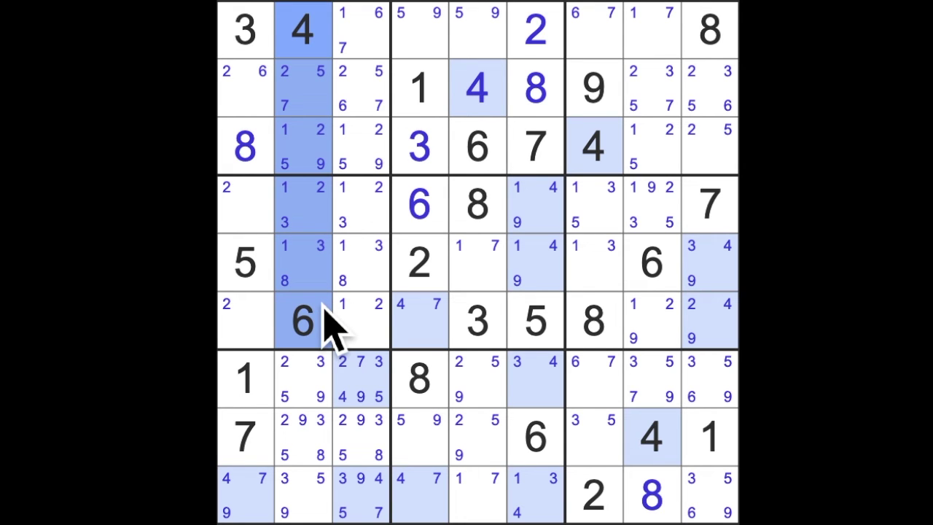
left_click(266, 208, "ctrl")
left_click(247, 321, "ctrl")
left_click(361, 208, "ctrl")
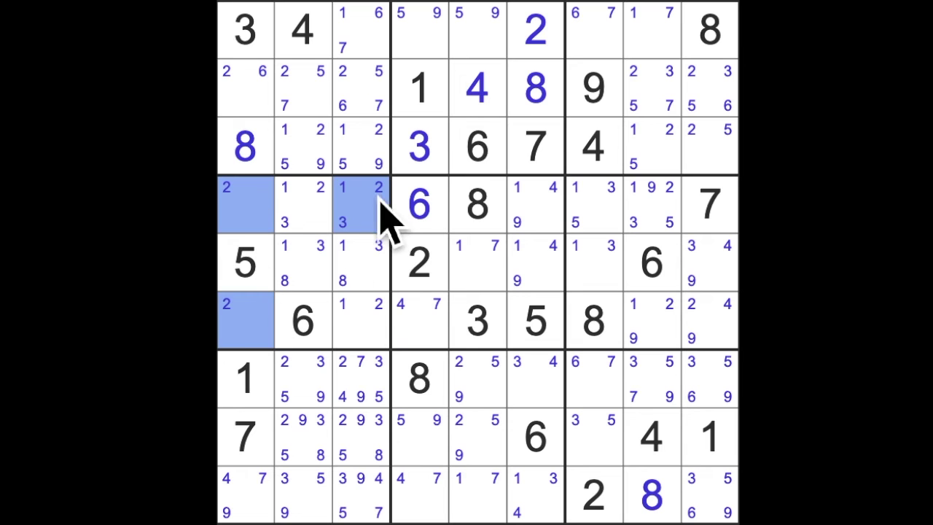
left_click_drag(382, 218, 383, 324)
key("4")
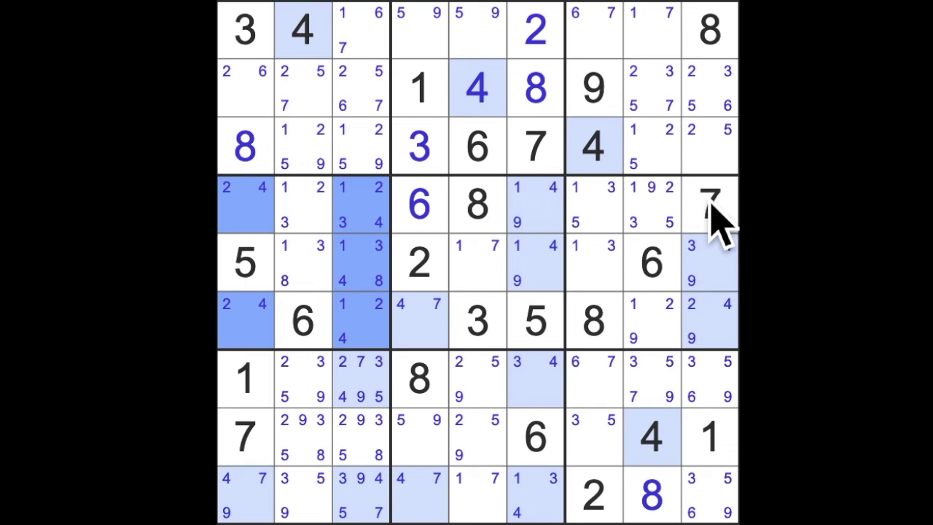
- Pencil 7 into r5c2, r5c3 and r6c3, and 9 into the box's empty cells
left_click_drag(710, 208, 248, 208)
left_click(255, 434, "ctrl")
left_click_drag(248, 378, 248, 270)
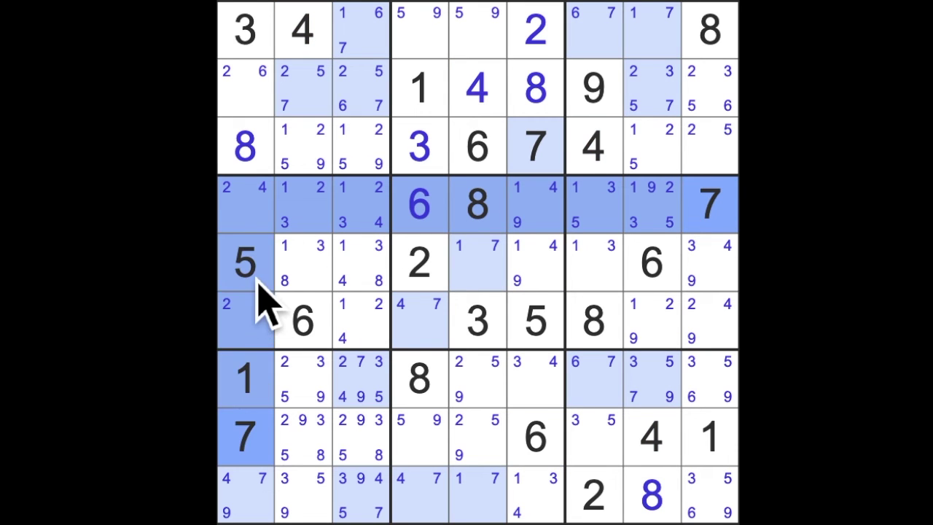
left_click_drag(302, 262, 373, 342)
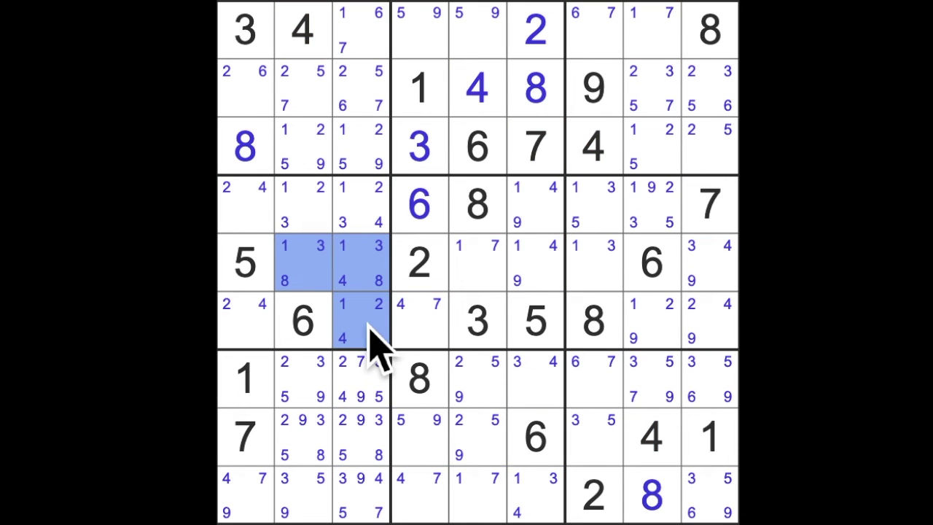
key("7")
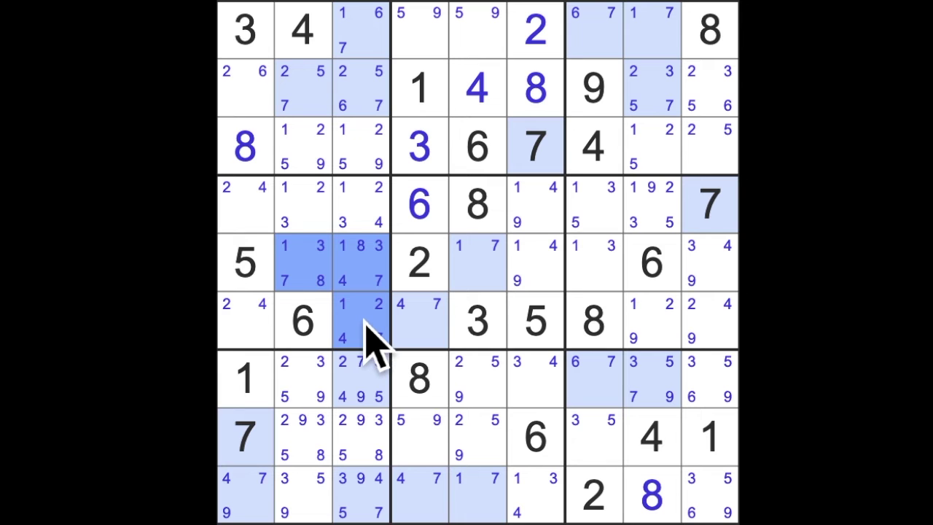
left_click(594, 88)
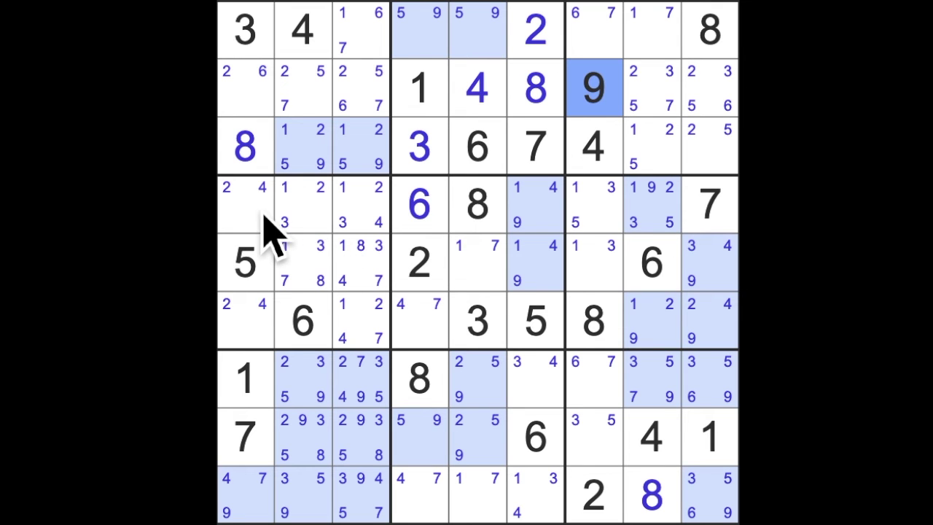
mouse_move(247, 204)
left_mouse_down()
mouse_move(363, 320)
mouse_move(271, 325)
left_mouse_up()
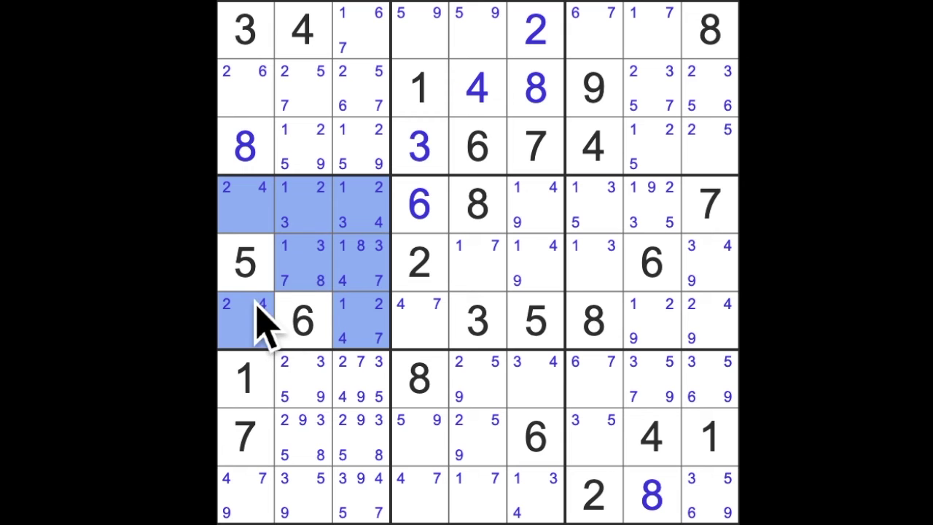
key("9")
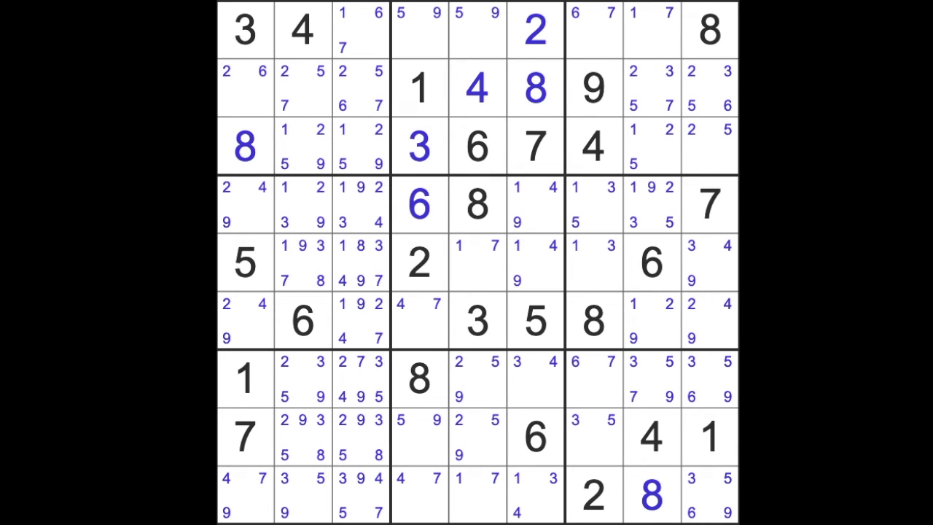
- Pencil candidate 6 into r7c3, r9c1 and r9c3
left_click(246, 88)
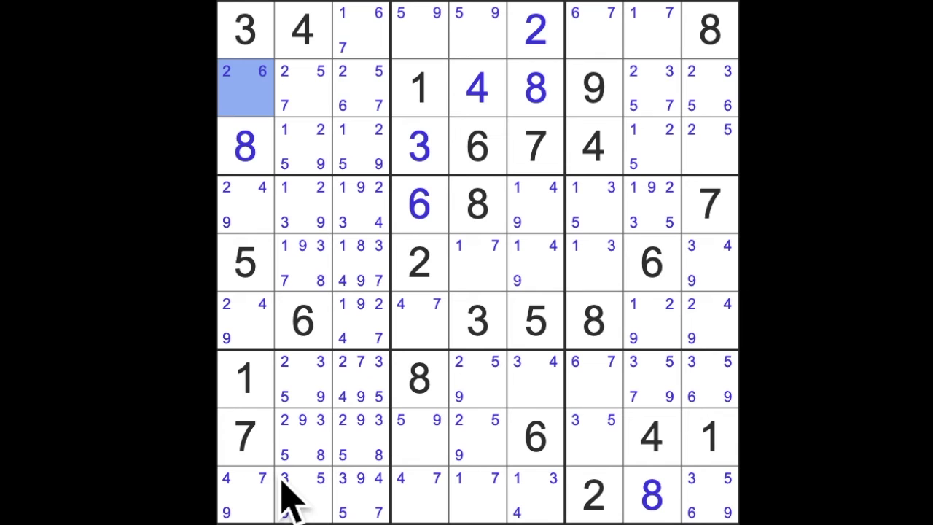
left_click(539, 437)
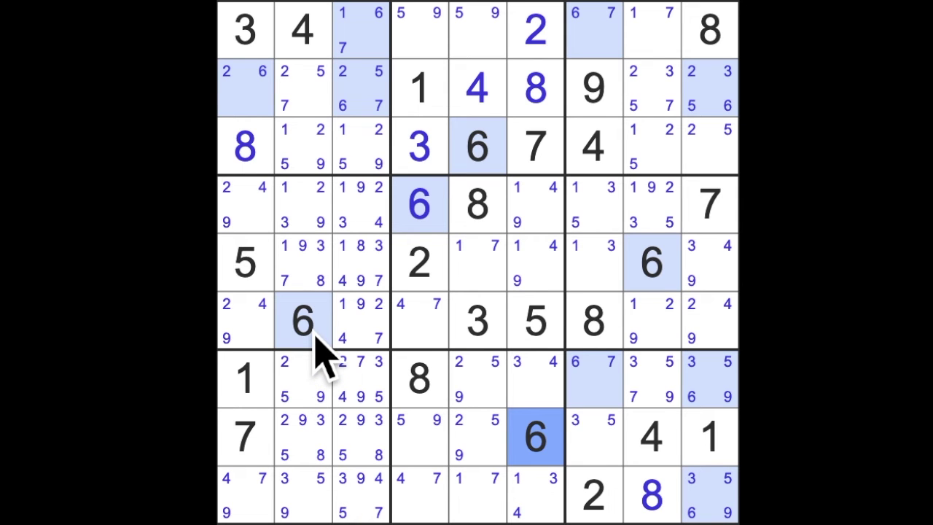
left_click(320, 396)
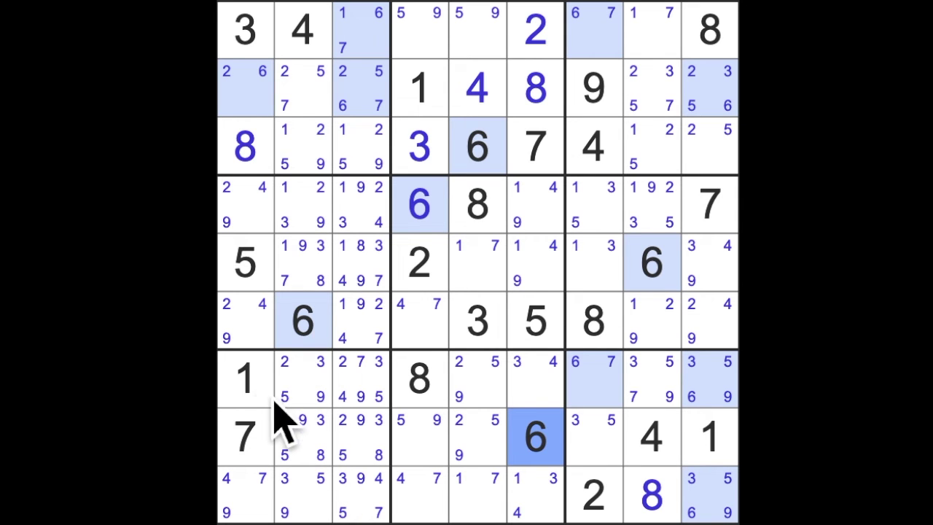
left_click(321, 396)
left_click_drag(321, 335, 324, 503)
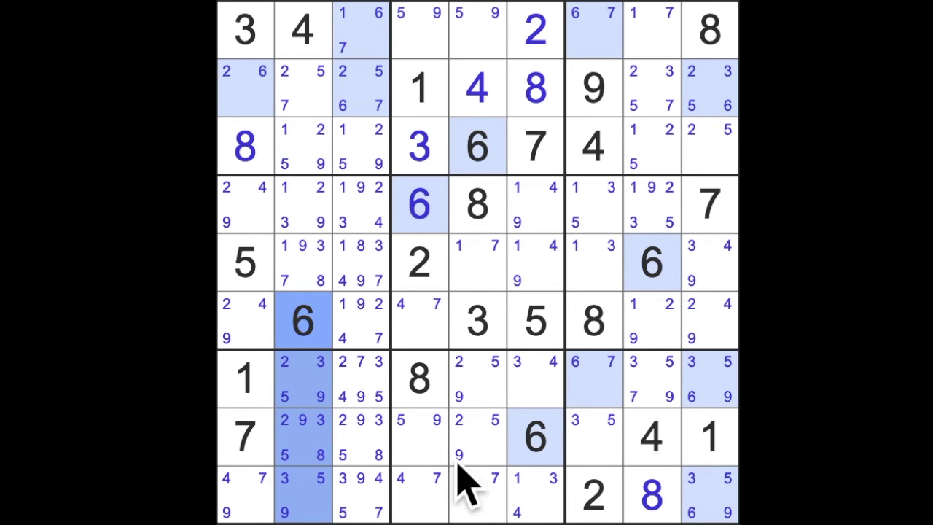
left_click(535, 437)
left_click_drag(536, 444, 357, 452)
left_click(361, 389)
left_click(361, 495, "ctrl")
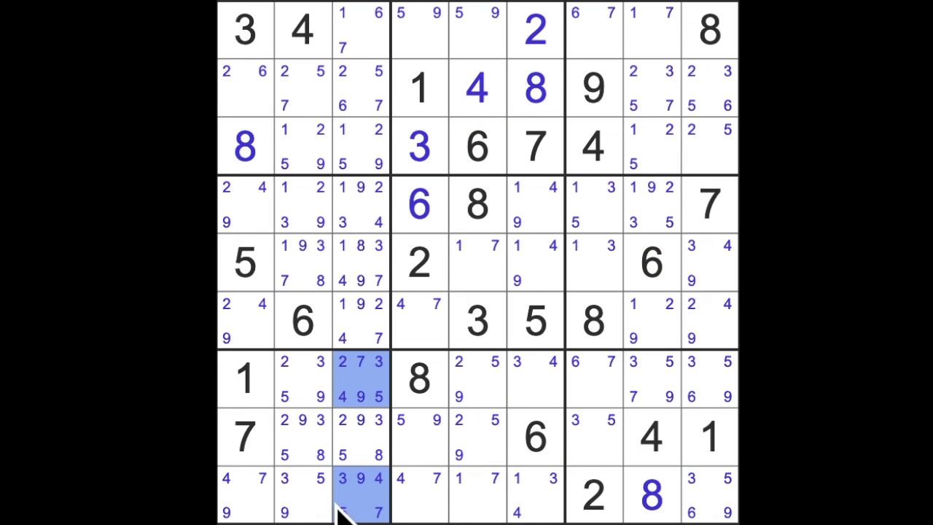
left_click(240, 503)
left_click(368, 481, "ctrl")
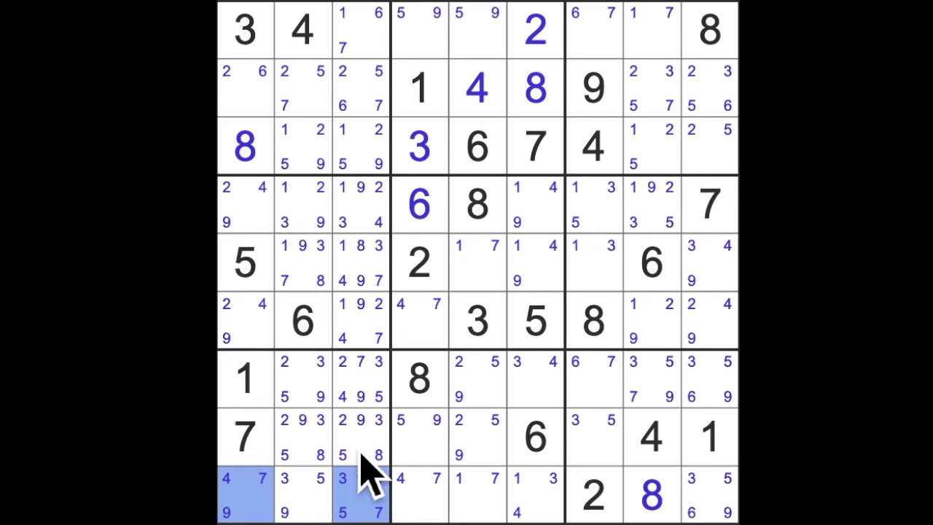
left_click(361, 379, "ctrl")
key("6")
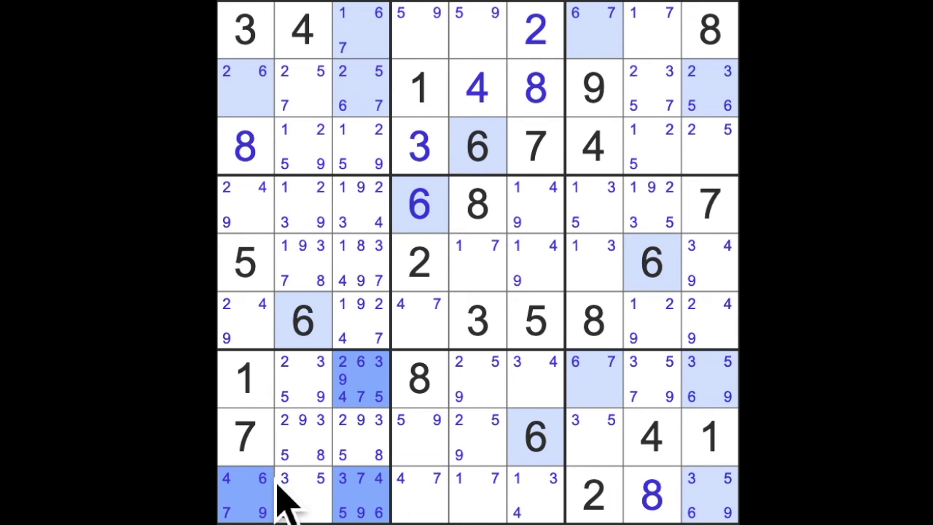
- Remove candidate 7 from r7c3, r9c3 and r9c1, then clear the selection
left_click(255, 448)
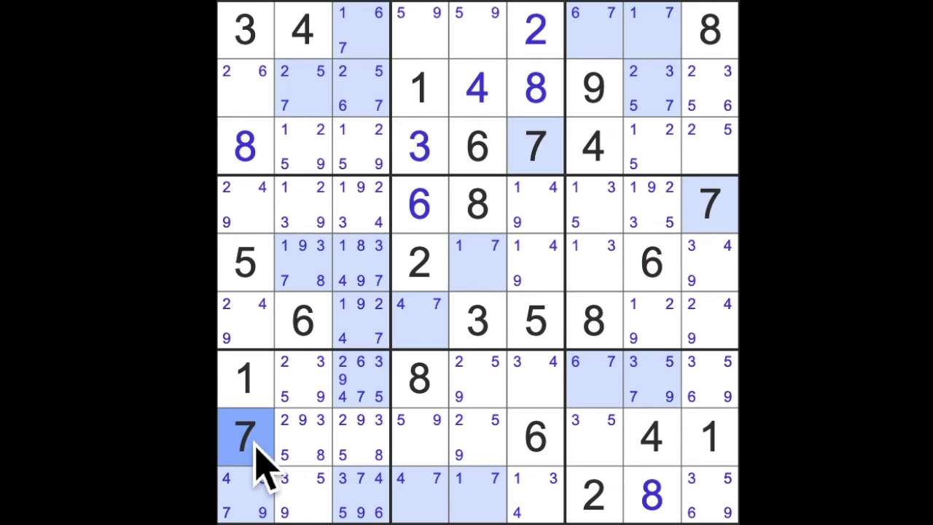
left_click(375, 399)
left_click(360, 495, "ctrl")
left_click(258, 507, "ctrl")
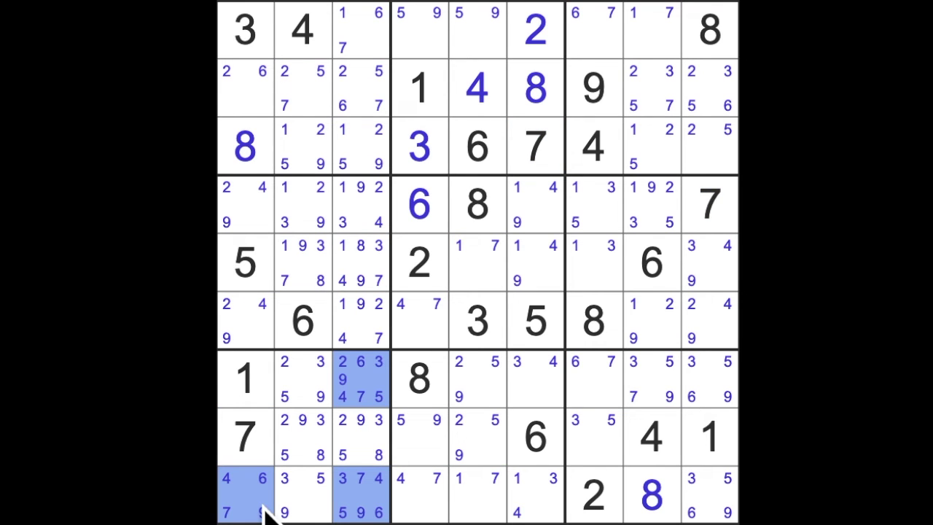
key("7")
left_click(258, 452)
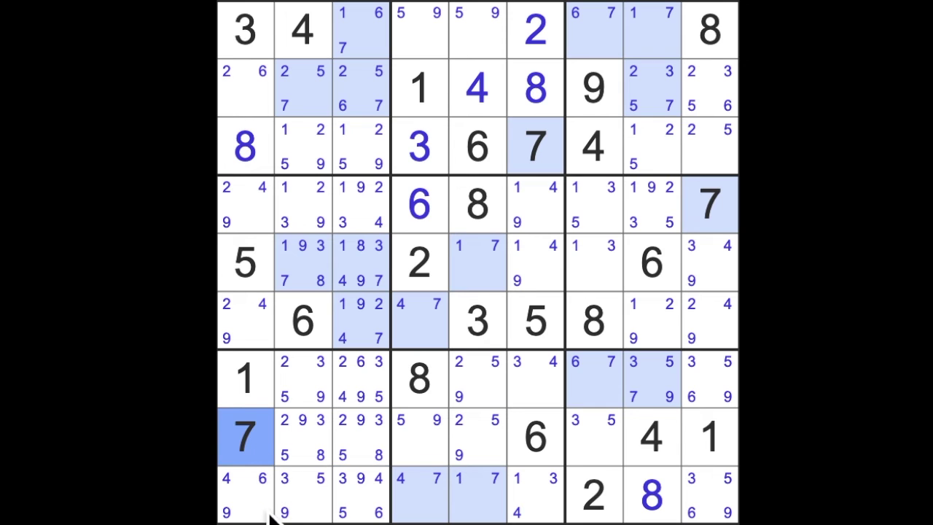
left_click(534, 437)
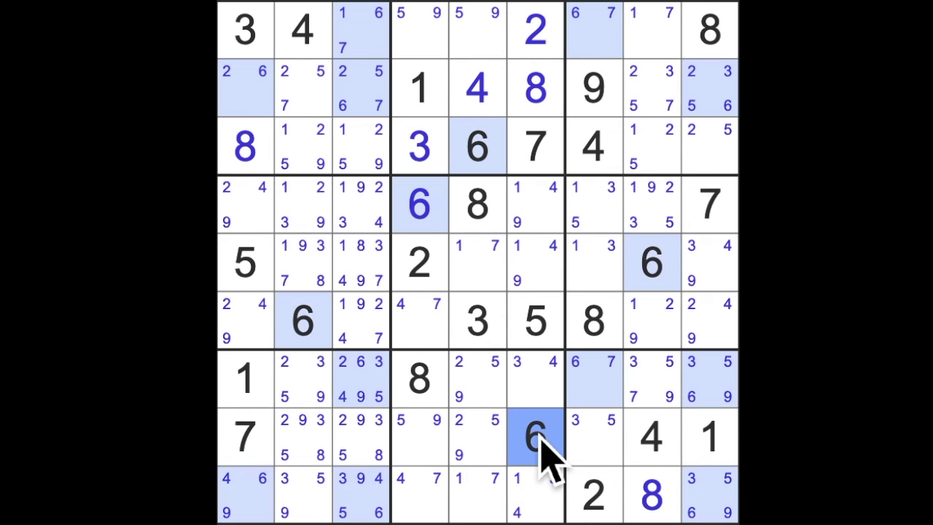
left_click(259, 448)
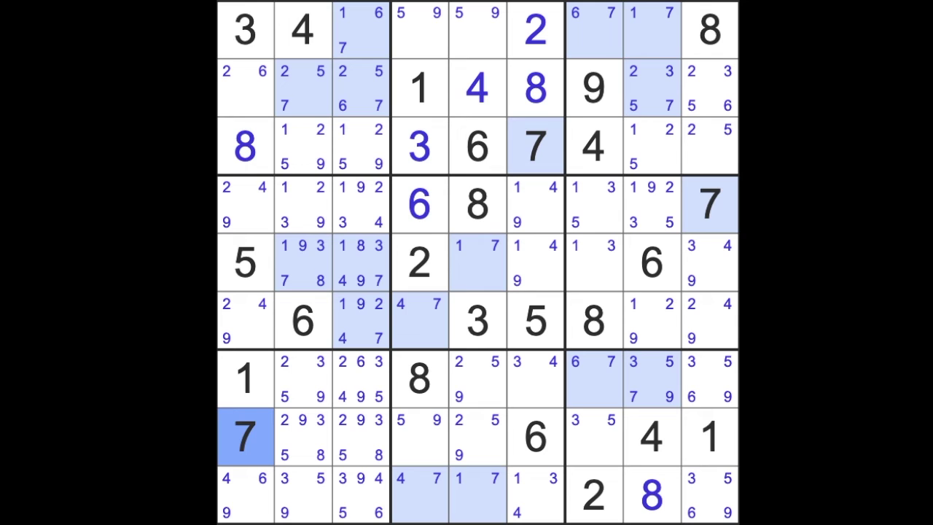
key("Escape")
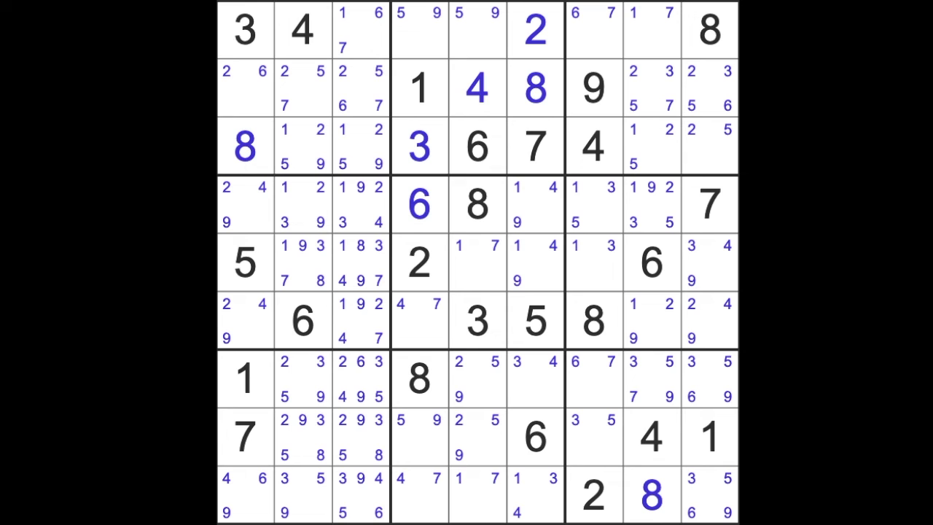
- Clear candidate 1 from row 4, column 8 and row 6, column 8
left_click(710, 436)
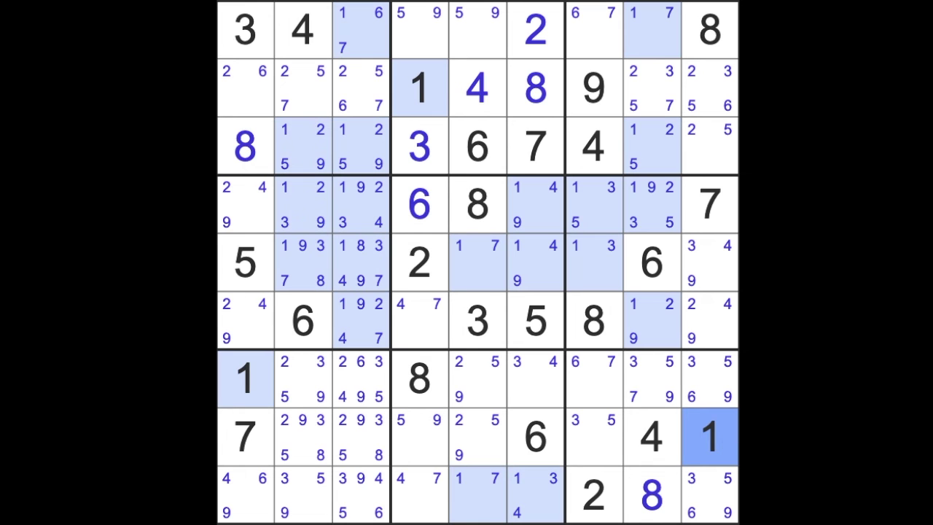
left_click(666, 59)
left_click(710, 435)
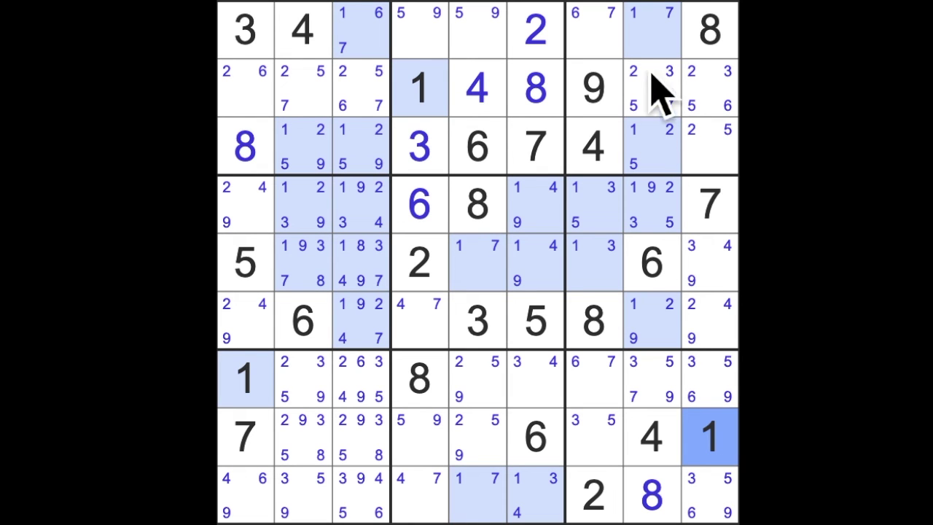
left_click_drag(652, 29, 652, 88)
type("7")
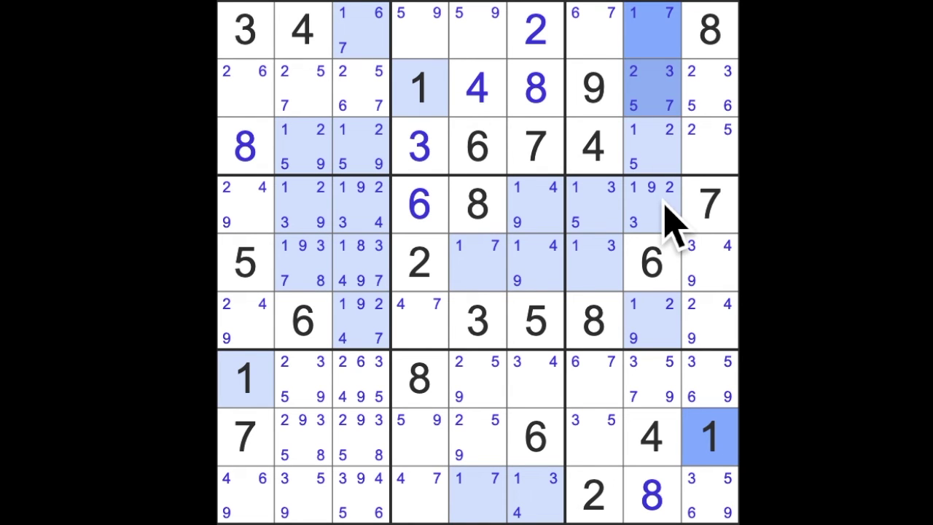
left_click(659, 211)
left_click(659, 324, "ctrl")
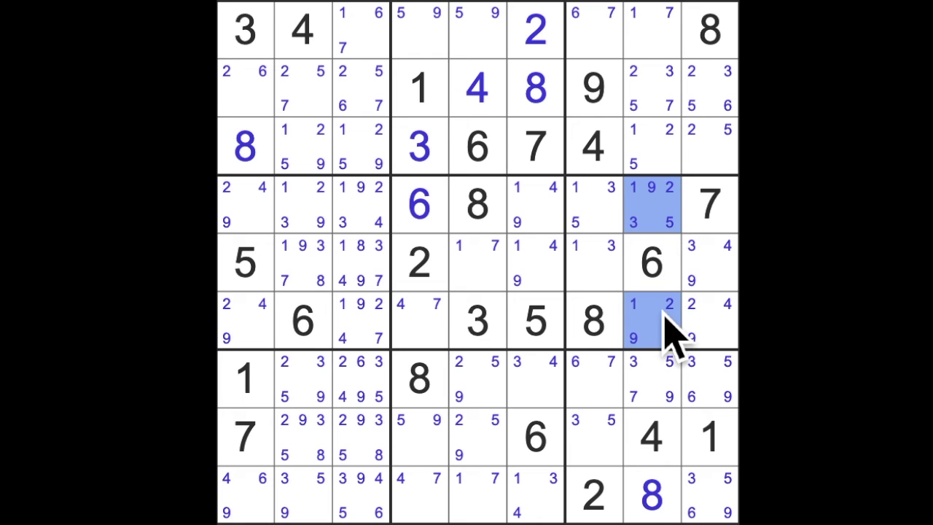
key("1")
- Remove candidate 7 from r6c3 and place 1 there
left_click(710, 436)
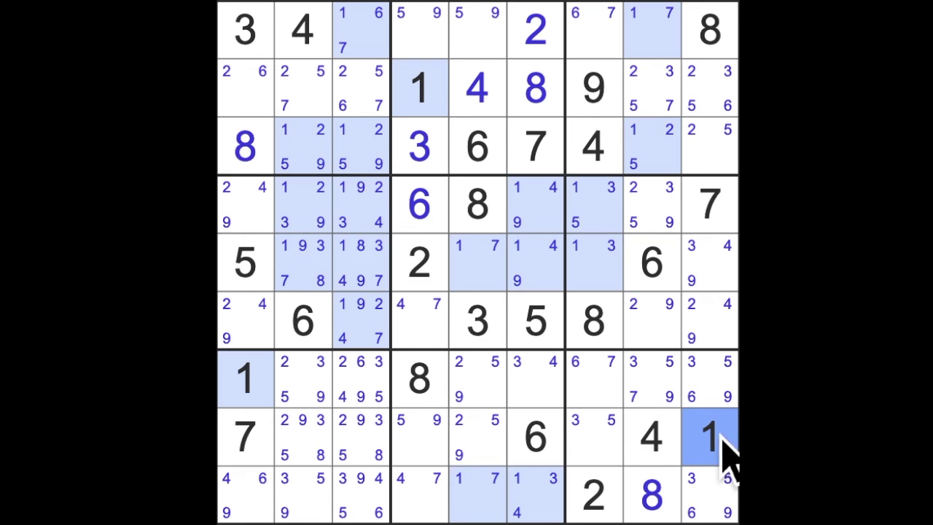
left_click(379, 337)
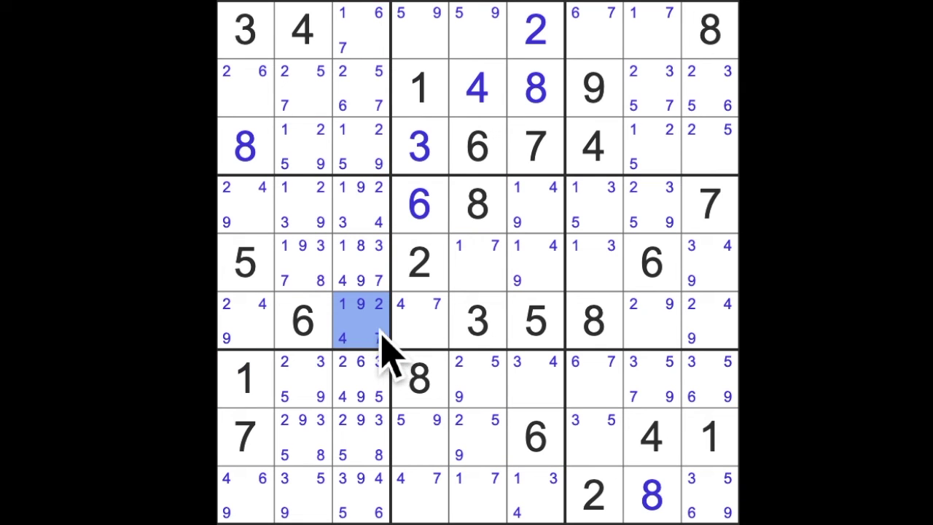
key("7")
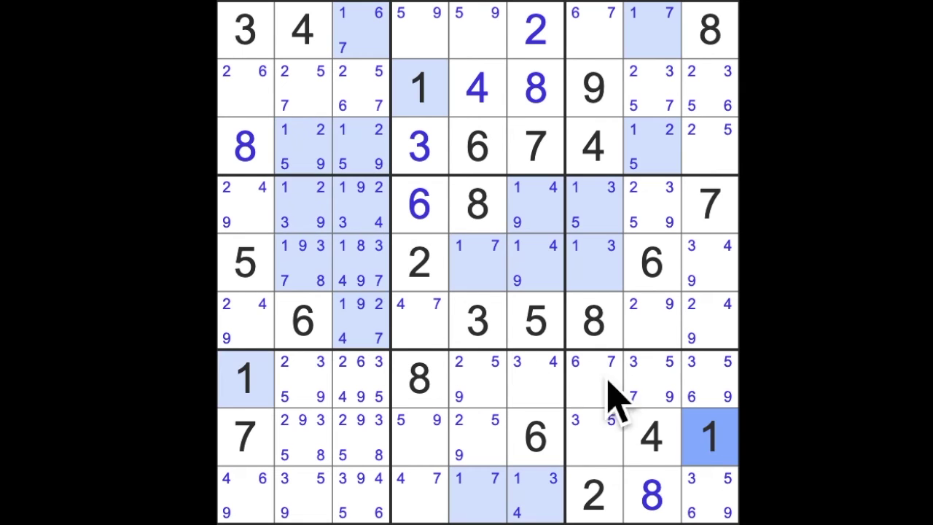
left_click(361, 332)
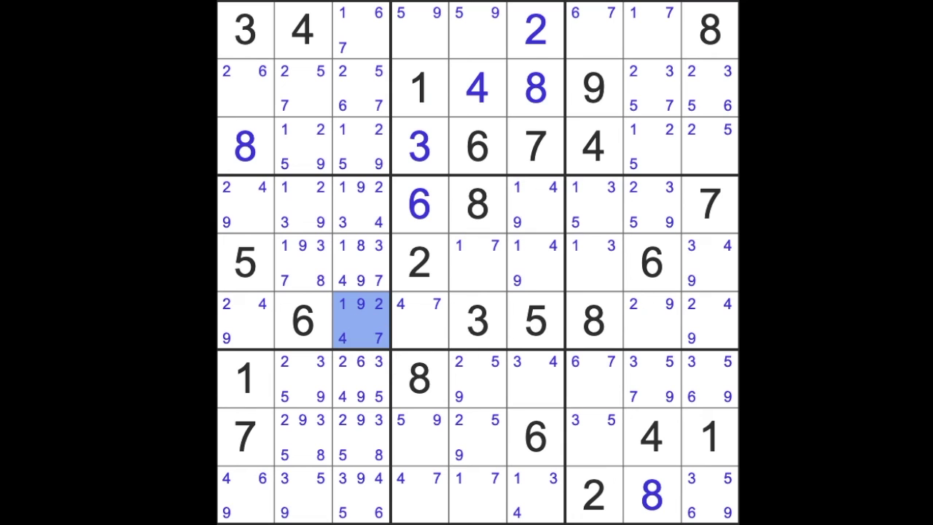
key("1")
- Clear candidate 1 from r4–r5 c2–c3, r3c3 and r1c3, then place 1 in r3c2
left_click(361, 263)
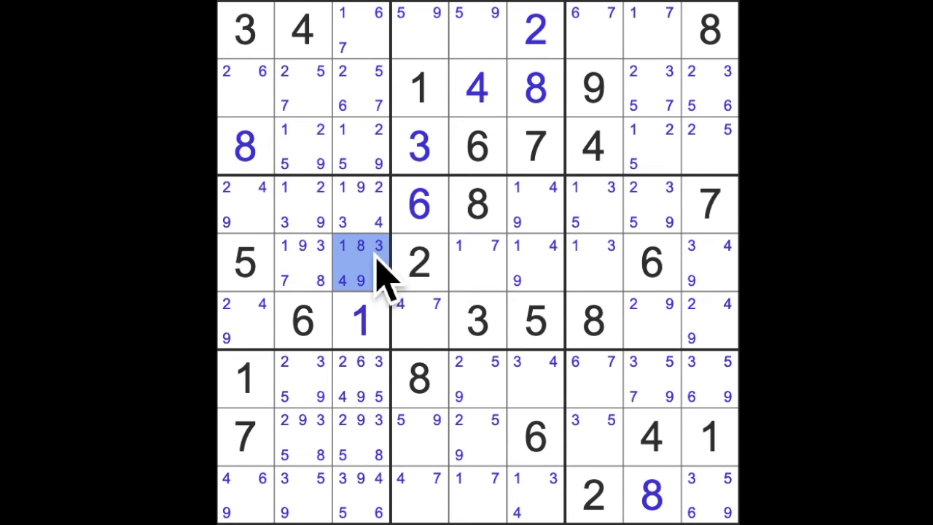
mouse_move(360, 262)
left_mouse_down()
mouse_move(342, 251)
mouse_move(302, 262)
left_mouse_up()
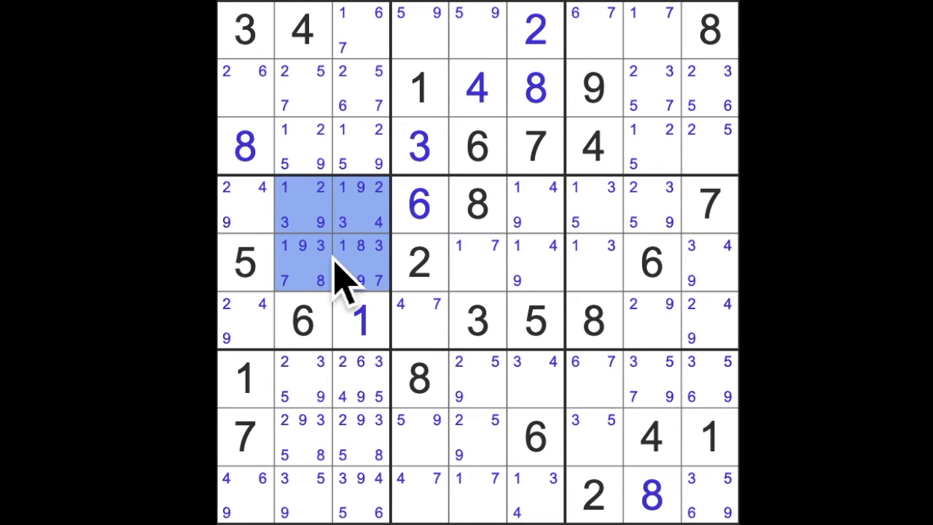
key("1")
left_click(360, 320)
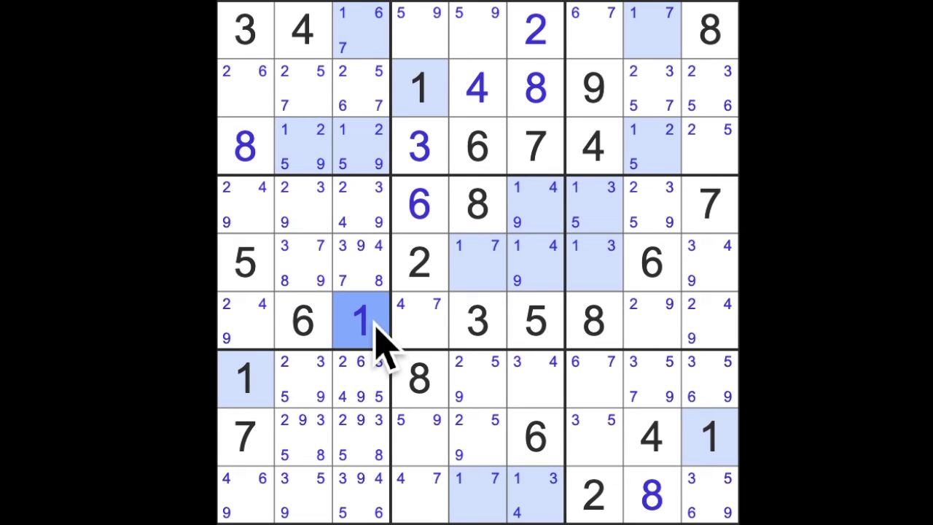
left_click(361, 146)
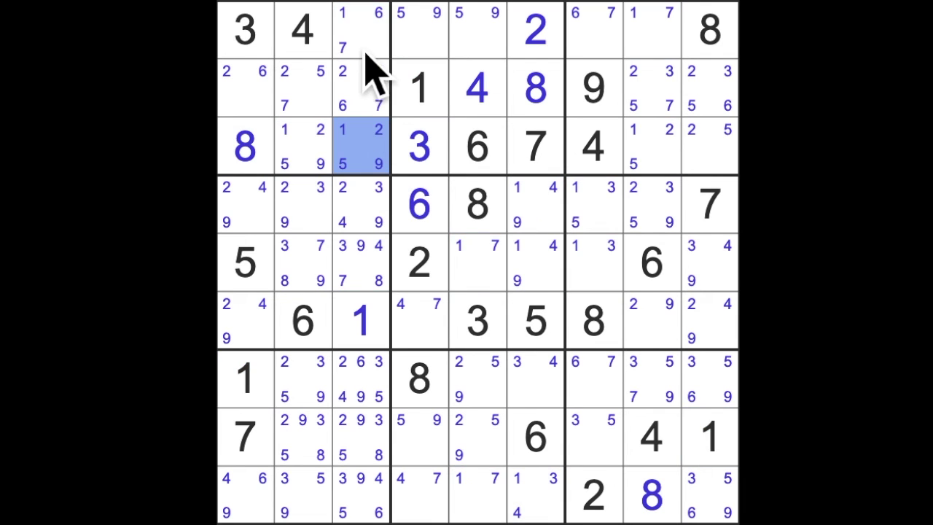
left_click(360, 29, "ctrl")
key("1")
left_click(302, 146)
key("1")
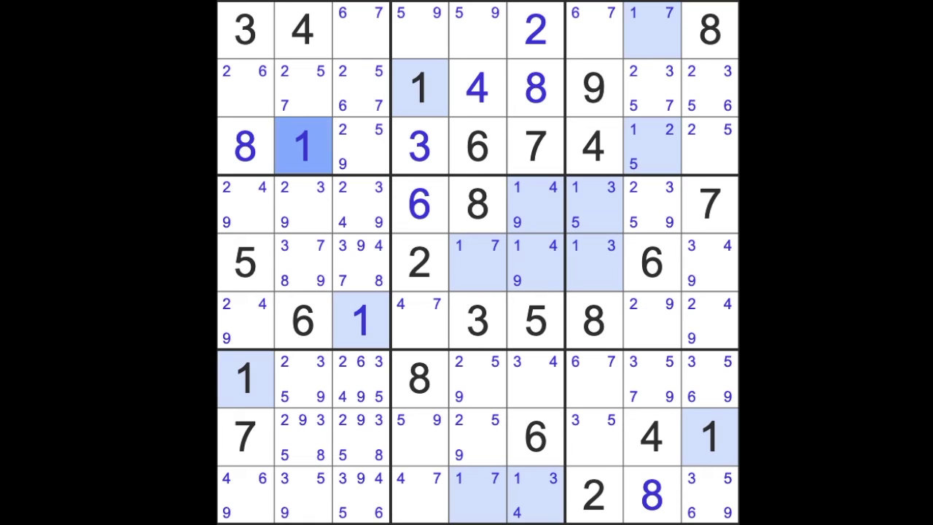
- Clear candidate 1 from row 3, column 8 and place 1 in row 1, column 8
left_click(652, 146)
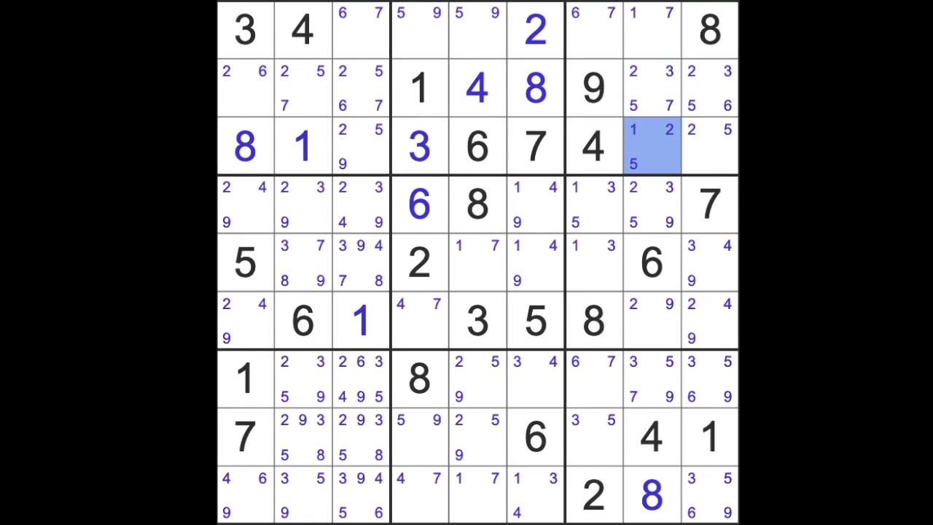
key("1")
left_click(652, 29)
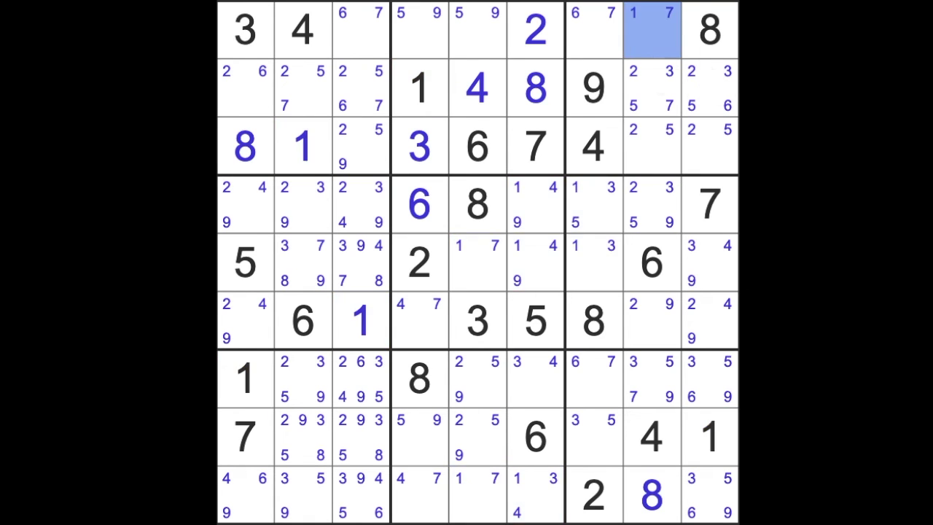
key("1")
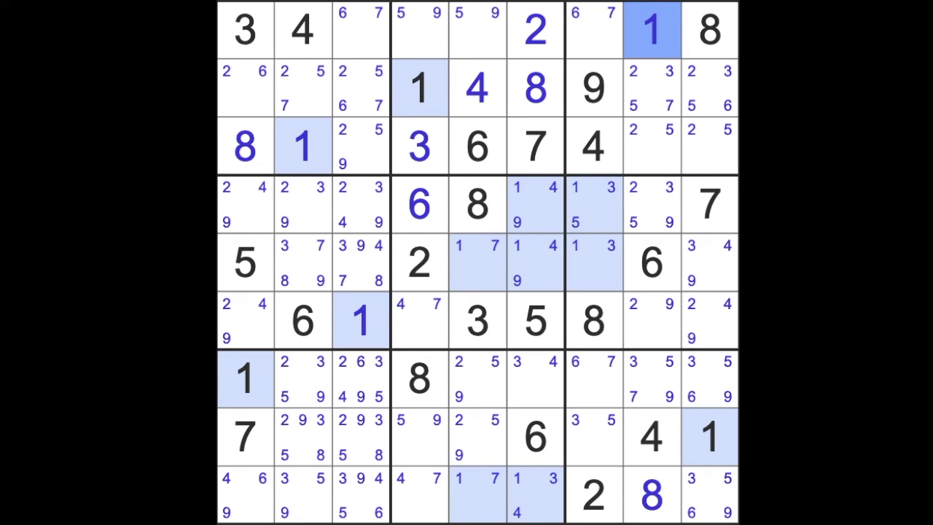
left_click_drag(652, 146, 710, 146)
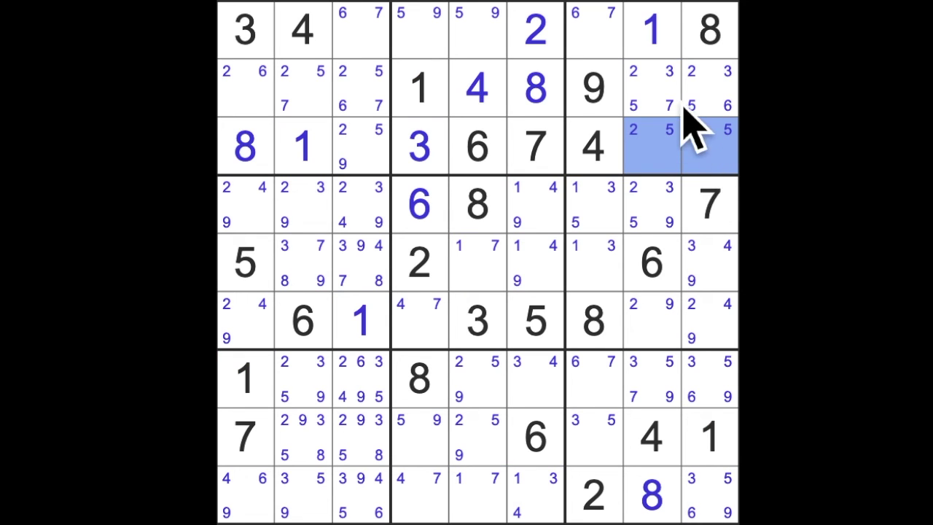
- Remove candidates 2 and 5 from row 2, columns 8 and 9
left_click_drag(653, 88, 710, 88)
key("2")
key("5")
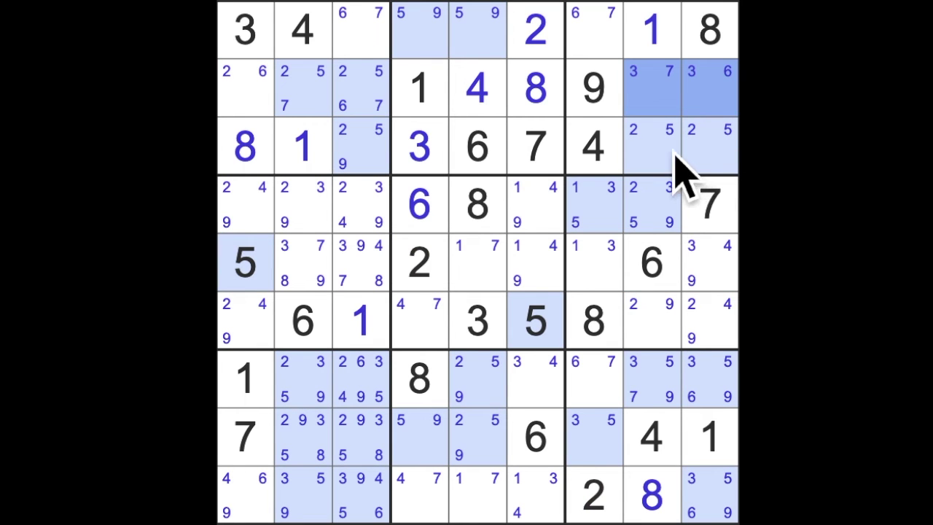
left_click(652, 33)
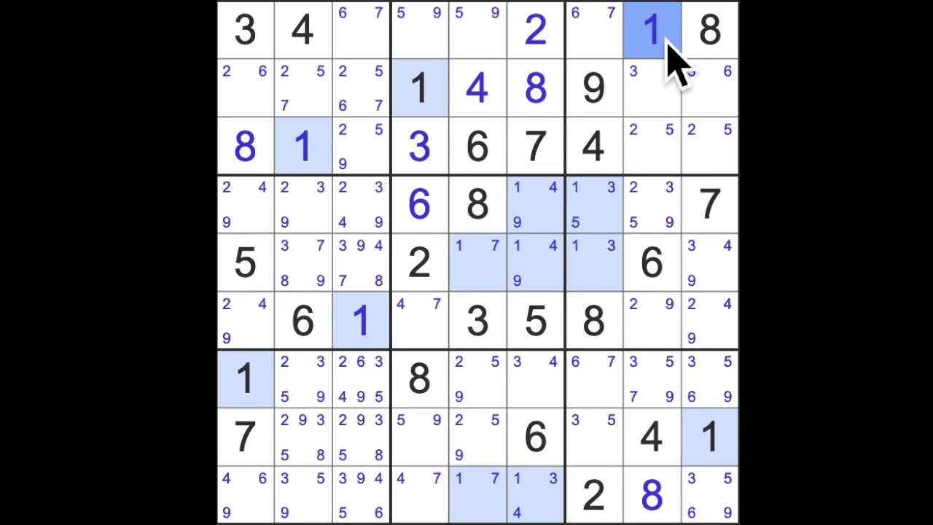
left_click(419, 262)
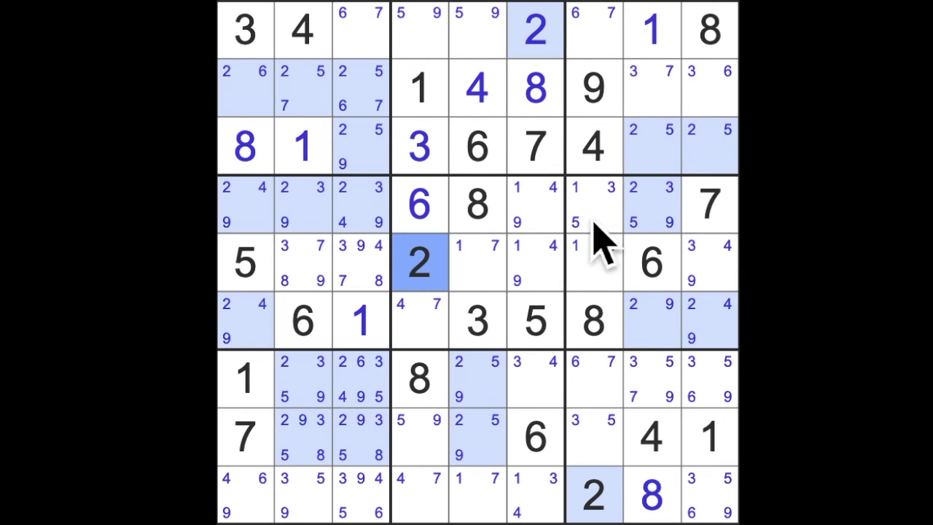
left_click_drag(721, 157, 659, 157)
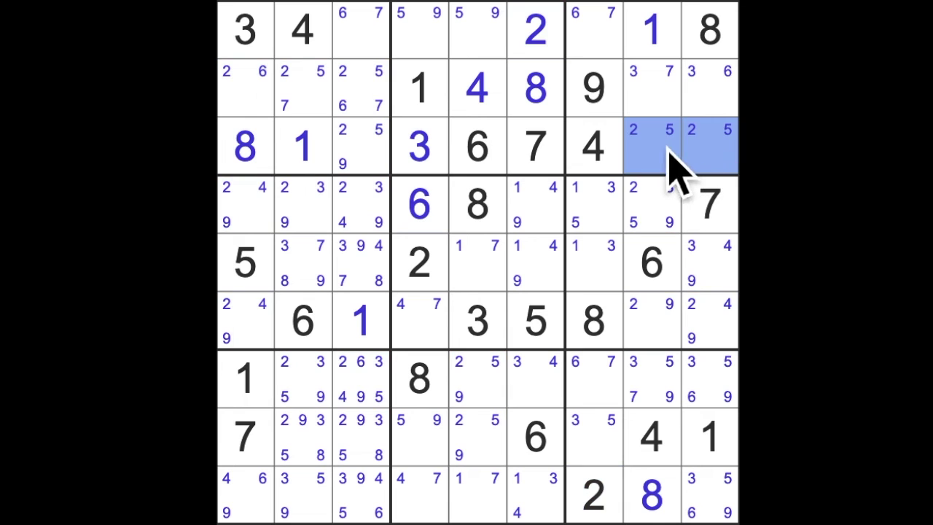
- Place 9 in r3c3 and clear candidate 9 from column 3's middle and bottom cells
left_click(408, 164)
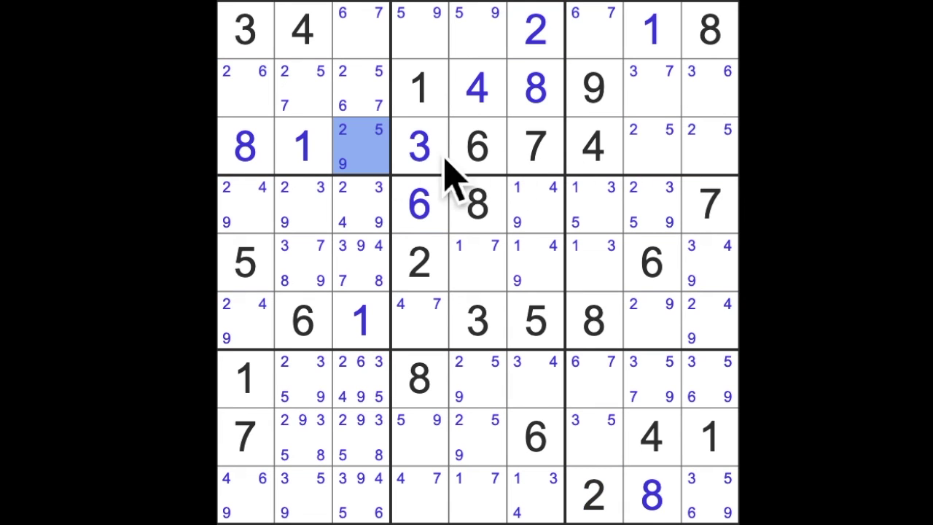
type("9")
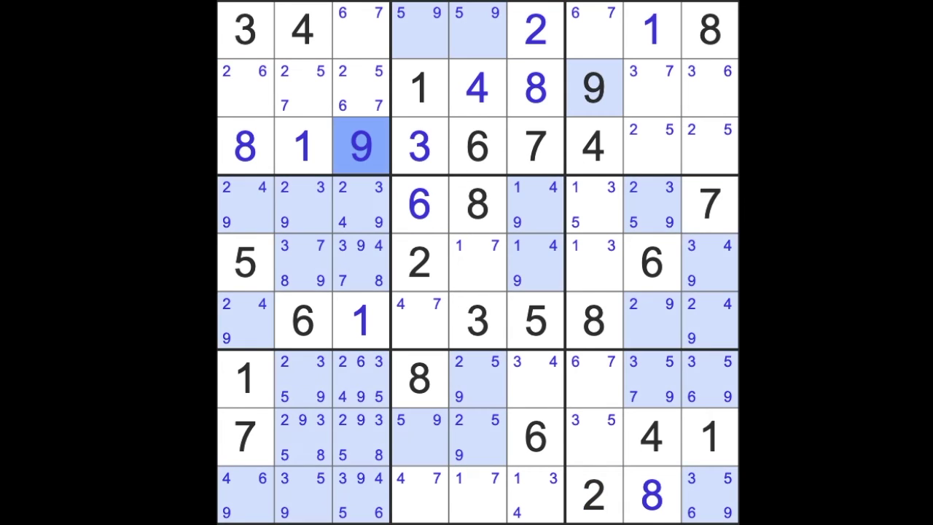
left_click_drag(360, 212, 361, 266)
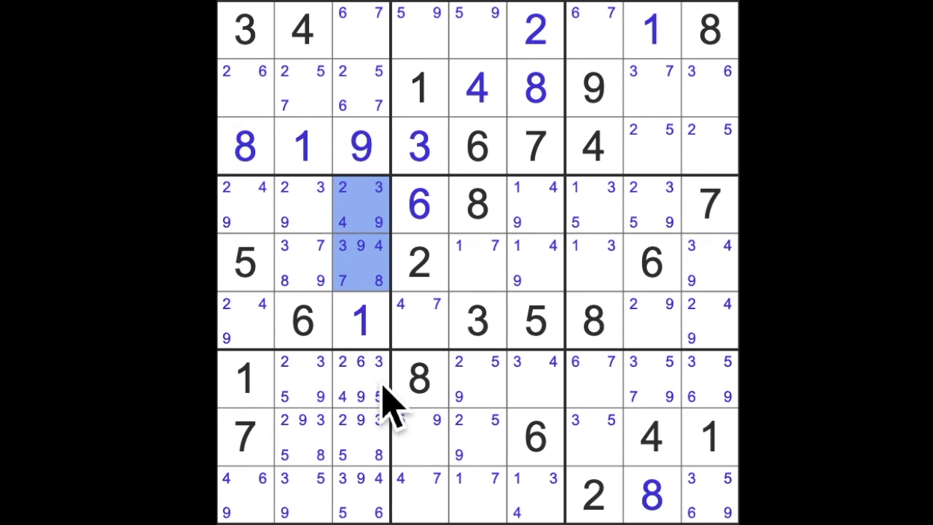
left_click_drag(364, 379, 376, 496)
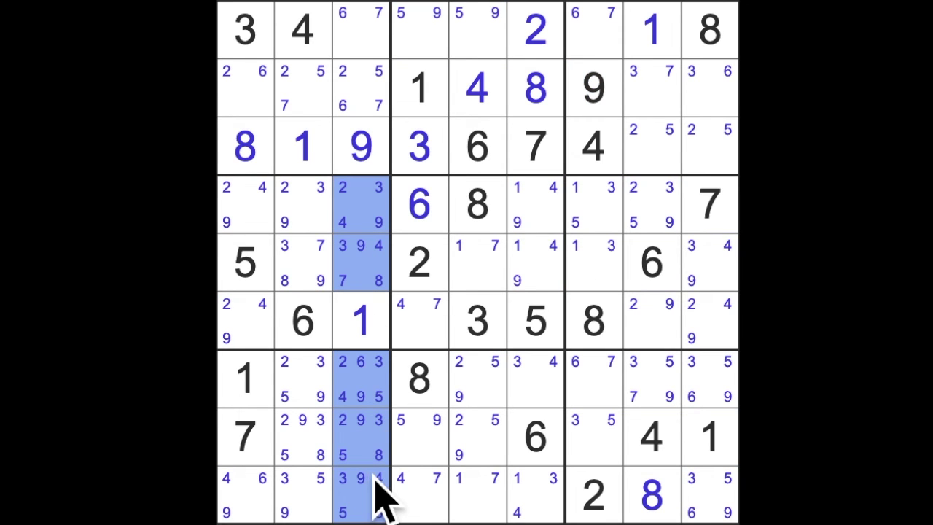
key("9")
left_click(361, 146)
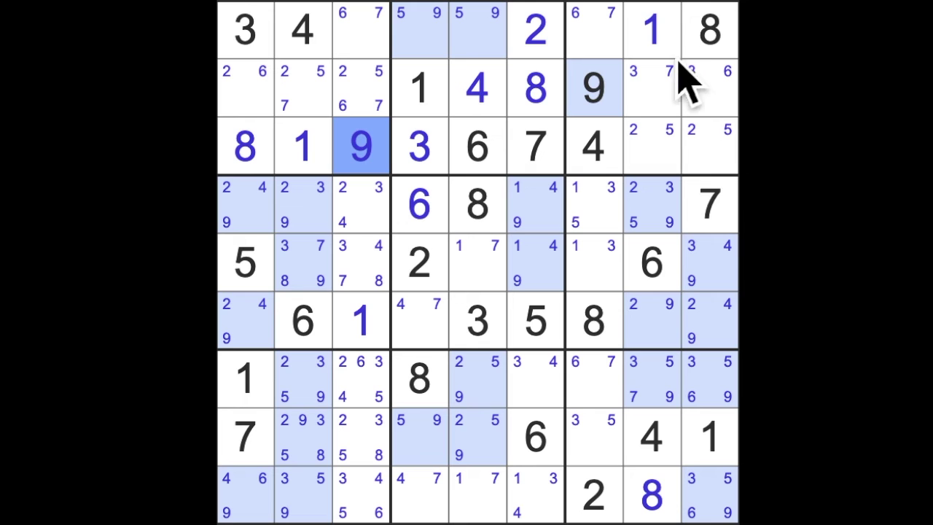
left_click(534, 29)
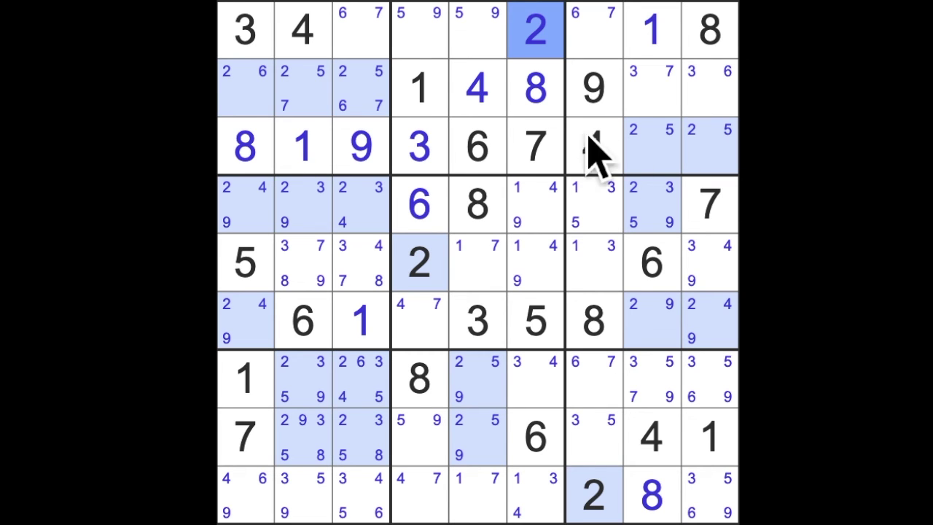
left_click(419, 146)
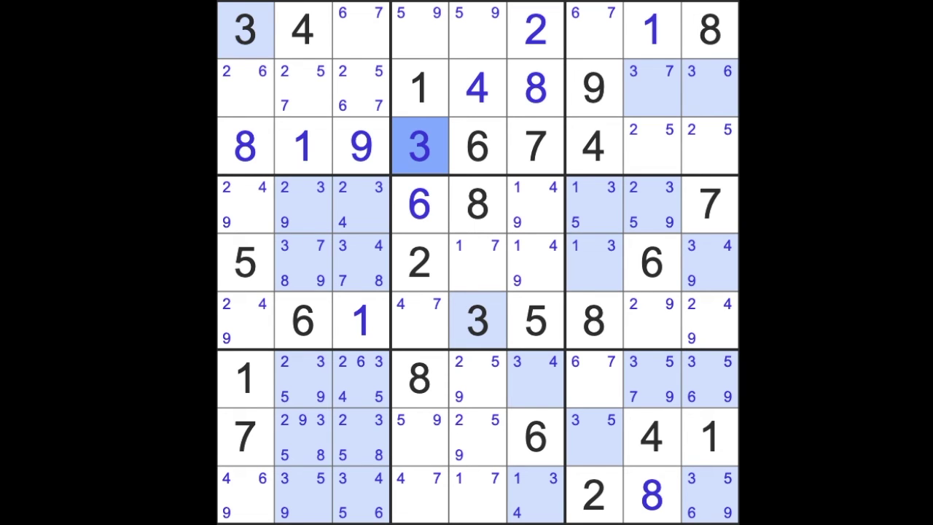
left_click(593, 146)
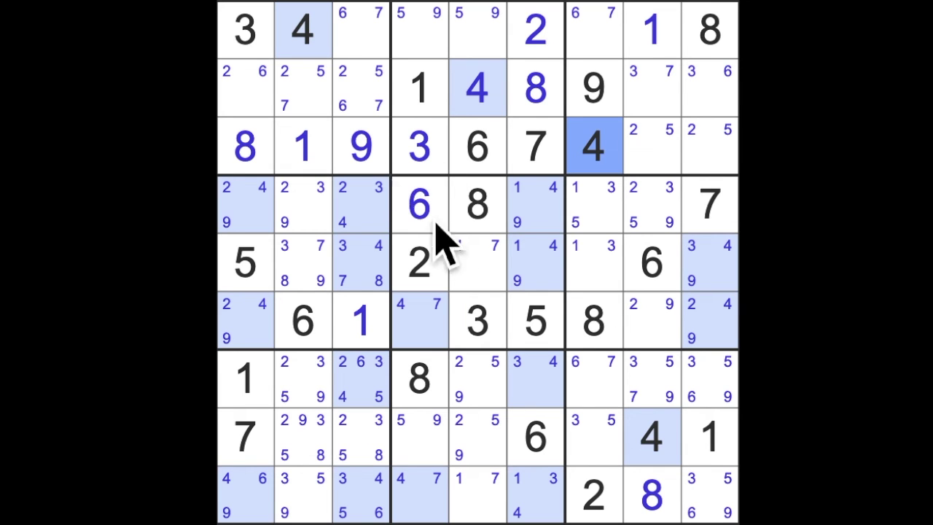
left_click(535, 320)
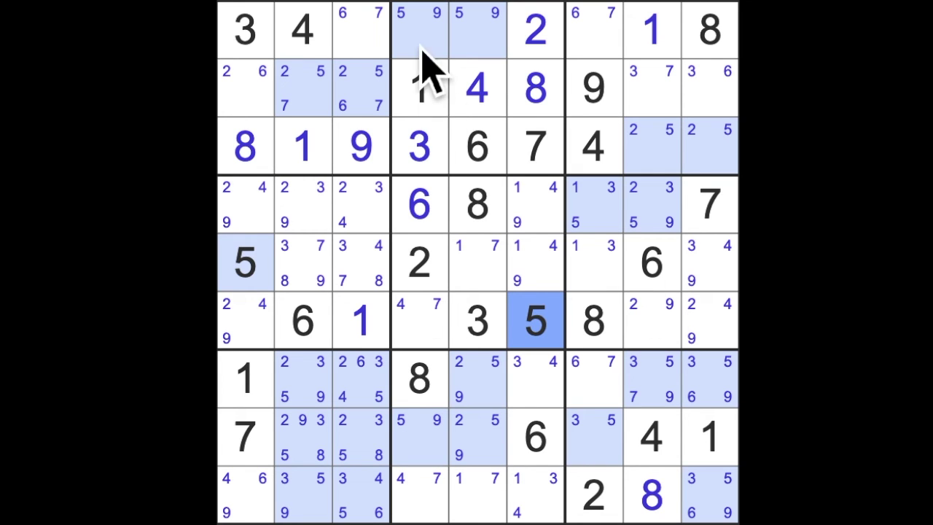
- Review the 5/9 cells in row 1 and row 8, then place 2 in r8c5
left_click(478, 33)
left_click(423, 33, "ctrl")
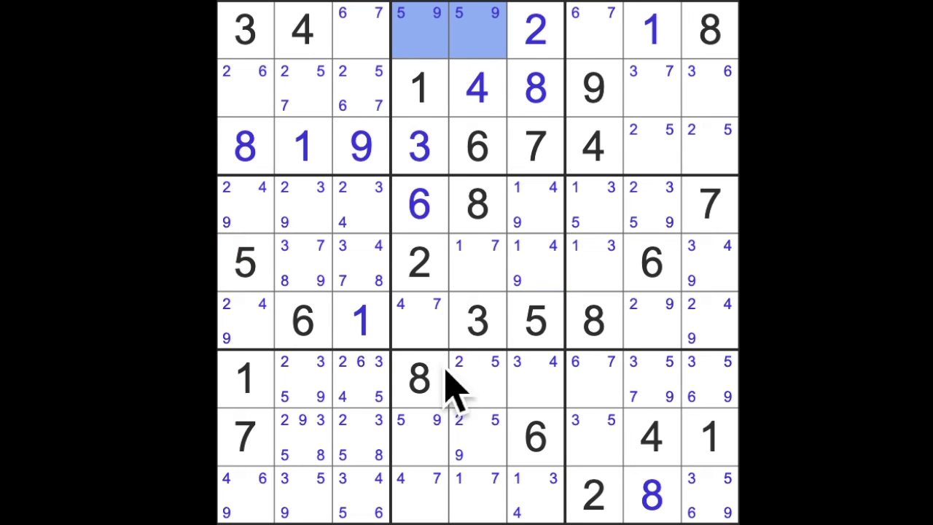
left_click(423, 437, "ctrl")
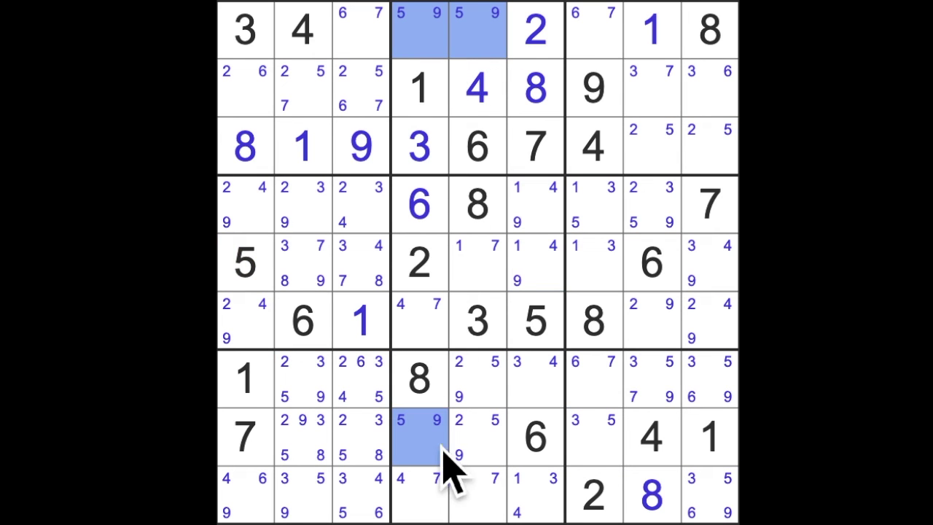
left_click(485, 457)
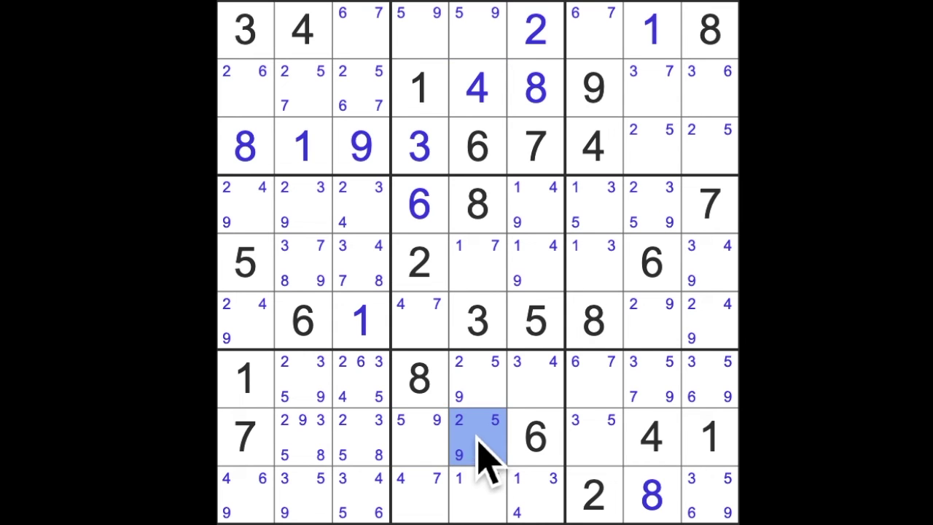
key("2")
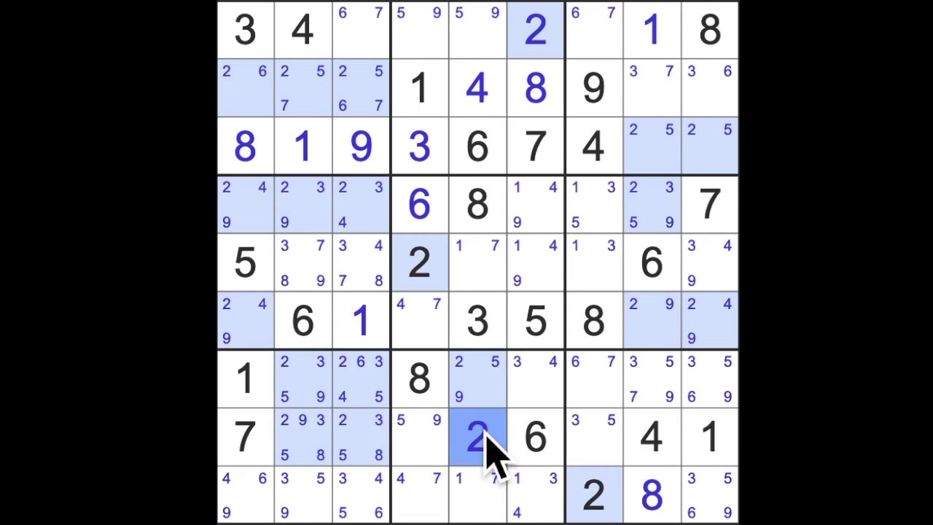
- Clear candidate 2 from r8c2, r8c3 and r7c5, then review the 3s, 4s and 5s
left_click_drag(364, 452, 313, 451)
left_click(481, 379, "ctrl")
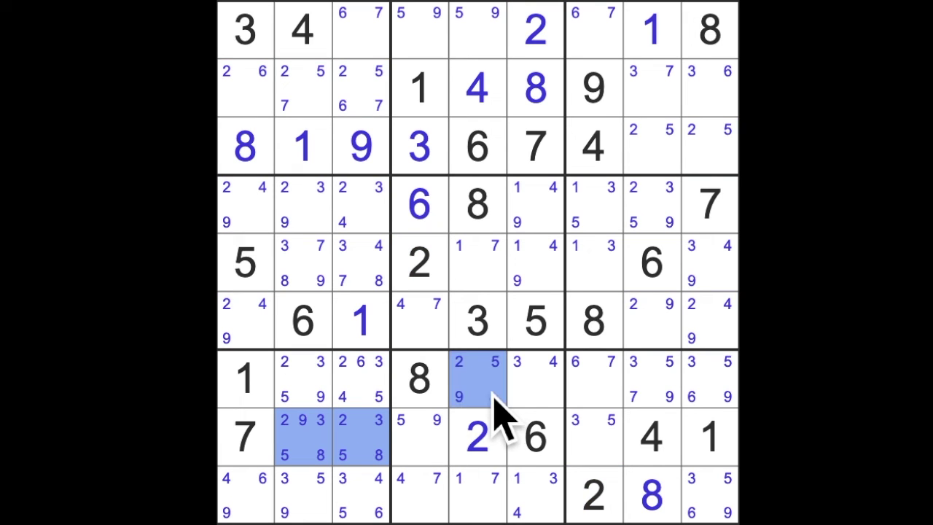
key("2")
left_click(477, 437)
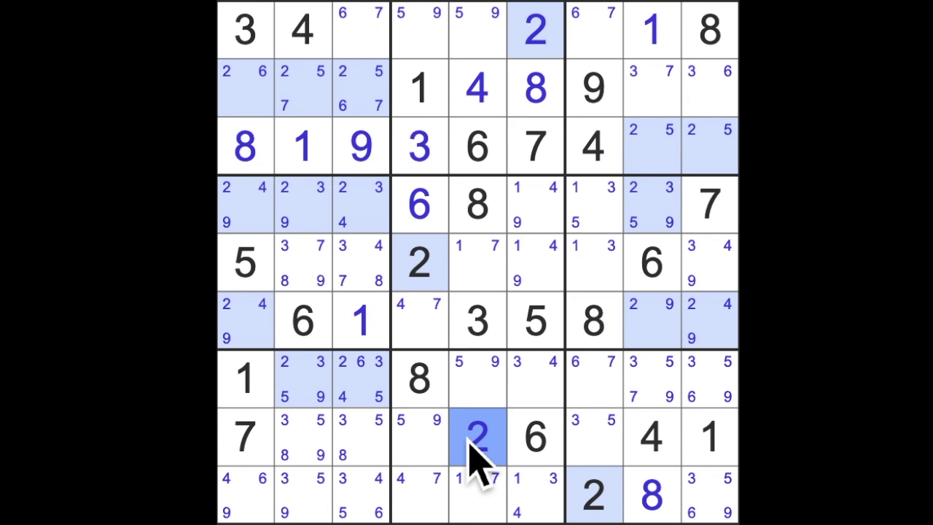
left_click(481, 324)
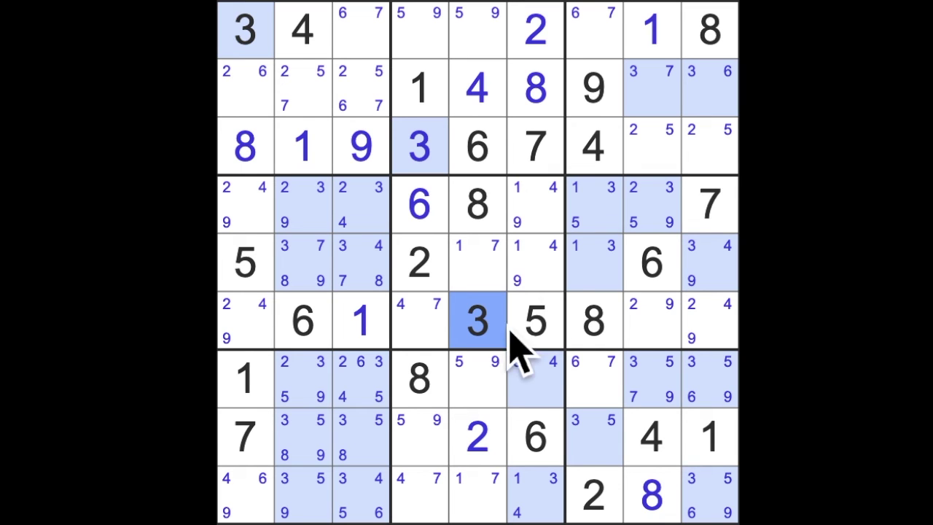
left_click(651, 437)
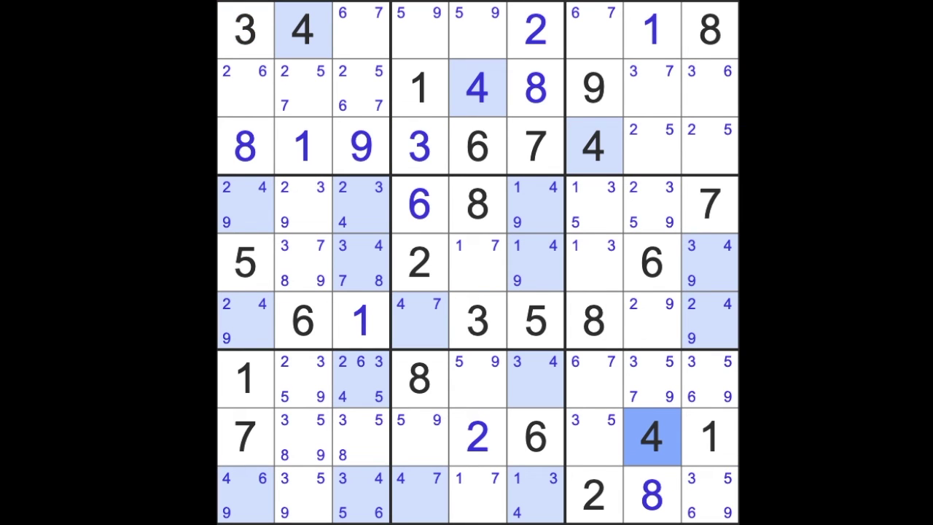
left_click(535, 319)
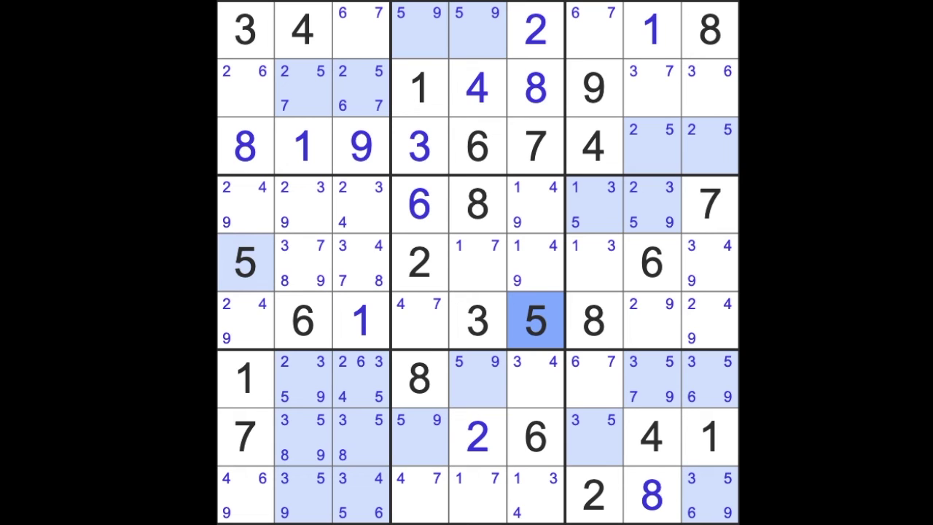
- Place 1 in row 5, column 5 and 7 in row 6, column 4
left_click(478, 437)
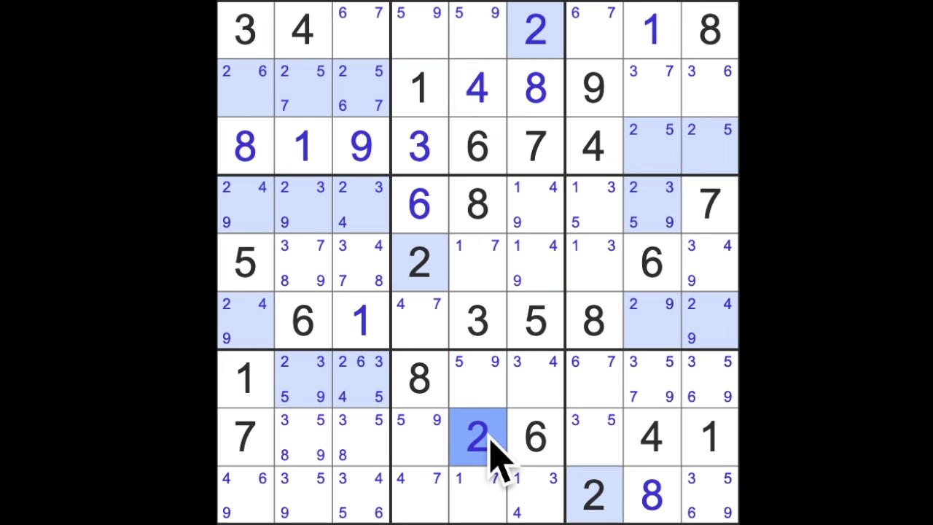
left_click(651, 262)
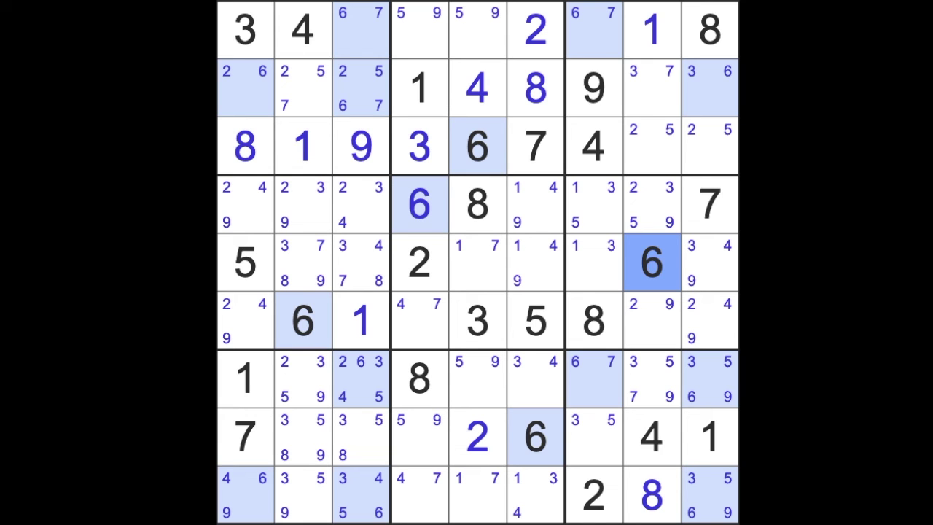
left_click(709, 204)
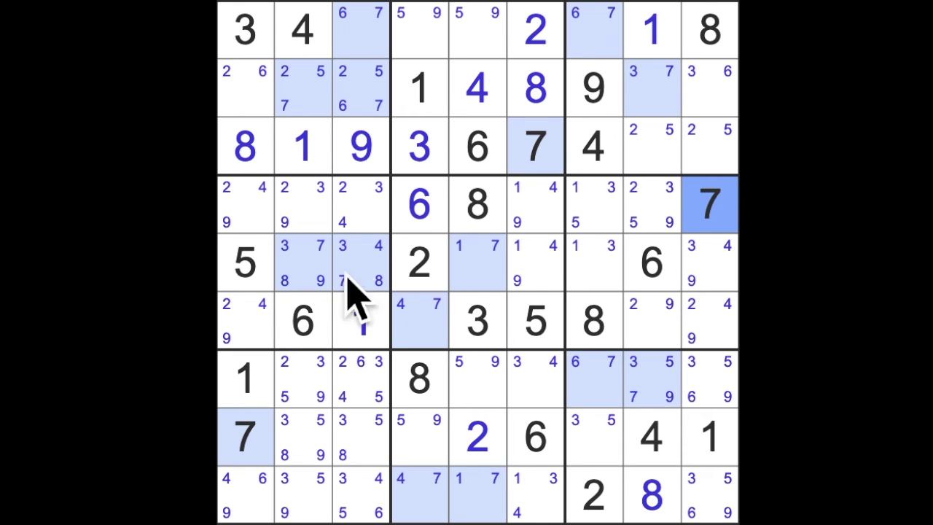
left_click_drag(313, 269, 360, 269)
left_click(489, 275)
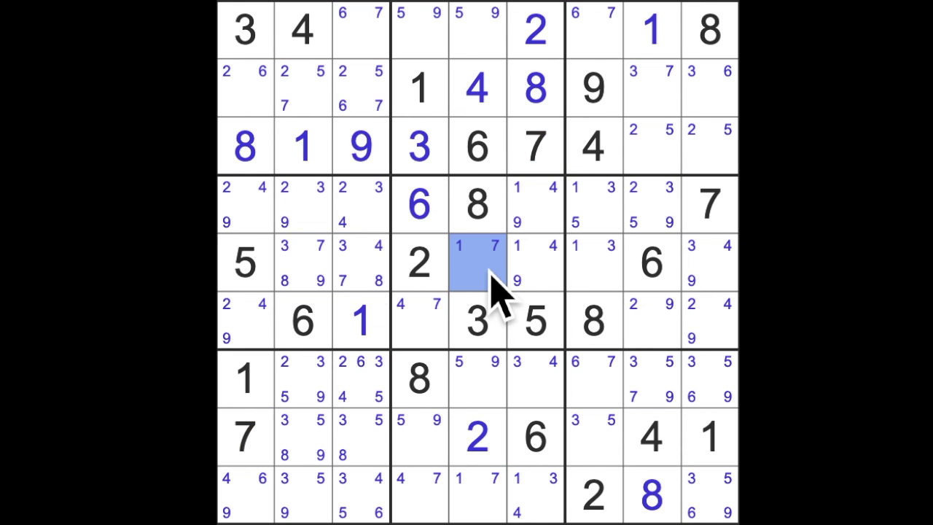
key("1")
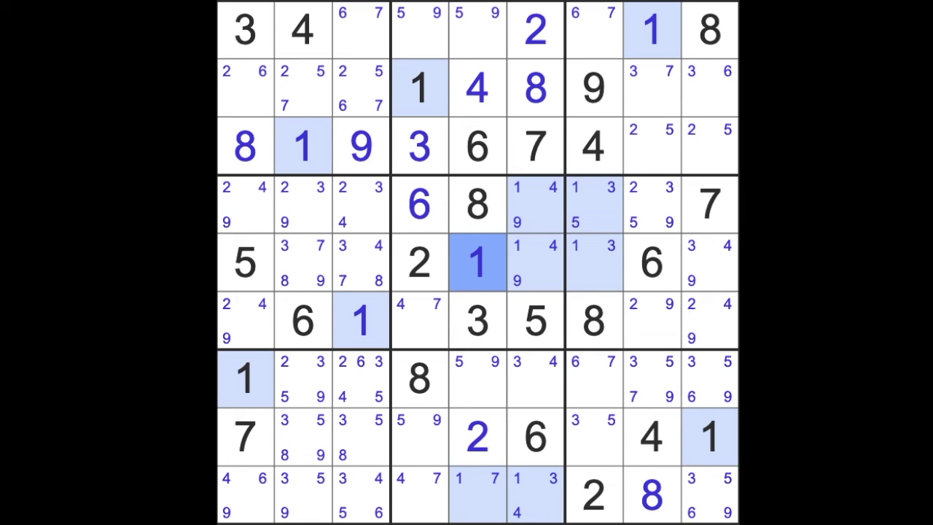
left_click(418, 321)
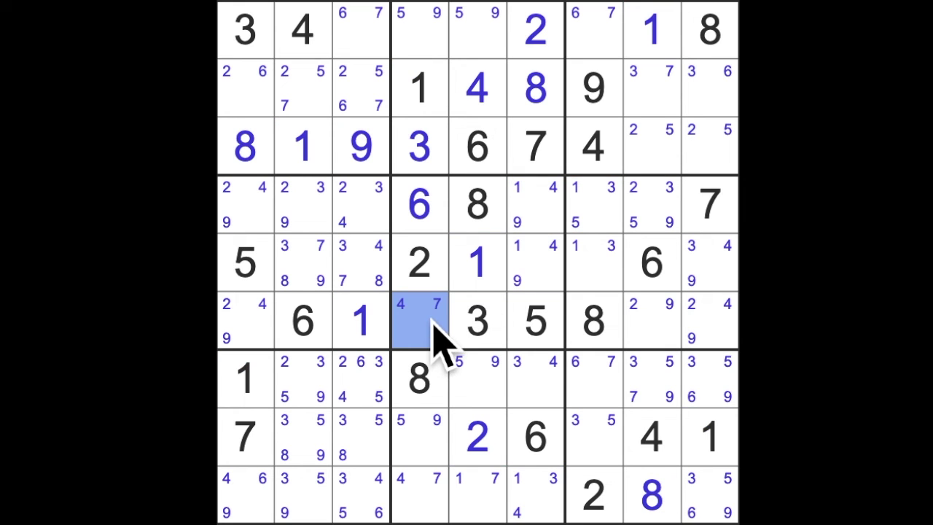
key("7")
- Clear candidate 1 from r4c6 and r5c6, then fill row 9 with 1, 7, 4 in c6, c5, c4
left_click_drag(536, 204, 535, 262)
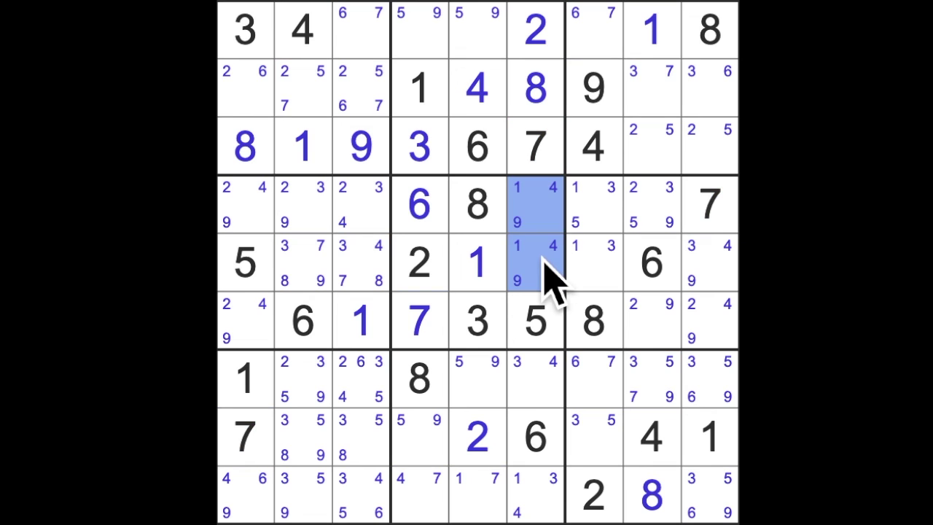
key("1")
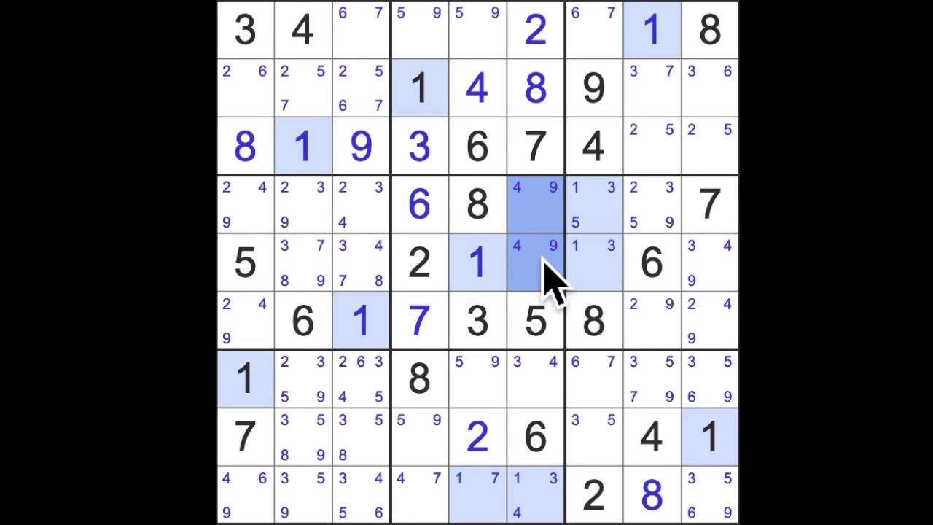
left_click(535, 496)
key("1")
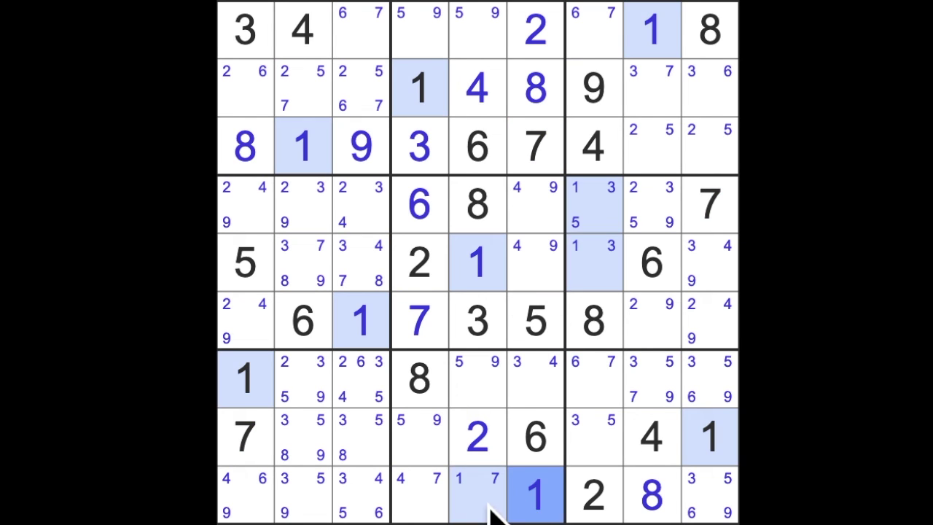
left_click(477, 495)
key("7")
left_click(419, 496)
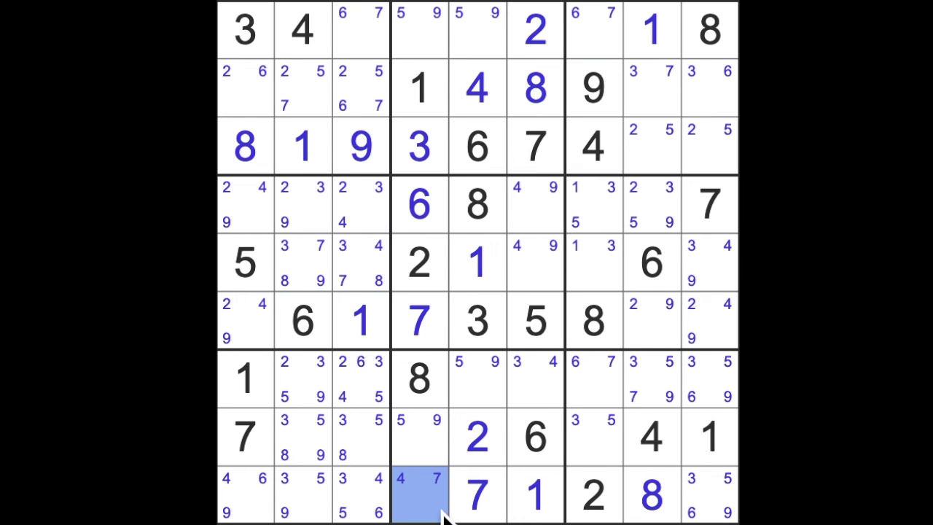
key("4")
- Place 3 in r7c6 and clear candidate 3 from row 7, columns 2, 3, 8 and 9
left_click(536, 378)
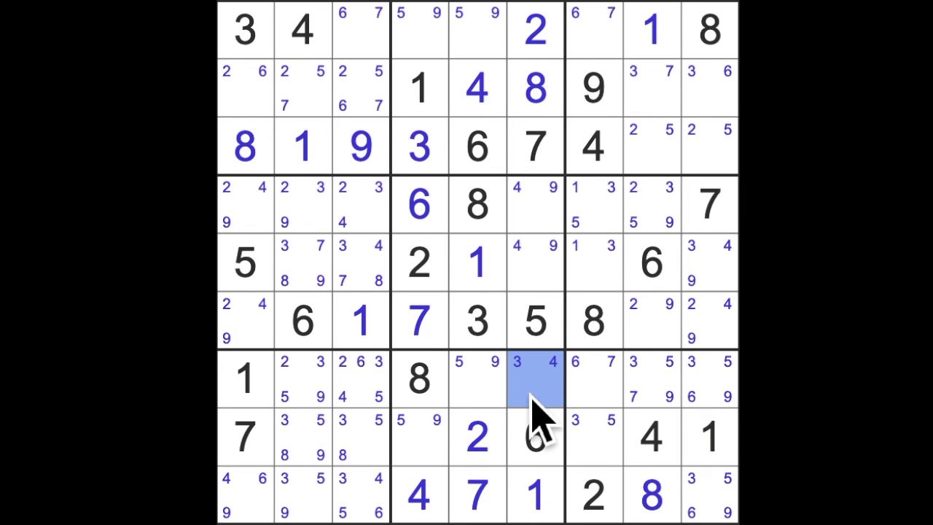
key("3")
left_click(652, 379)
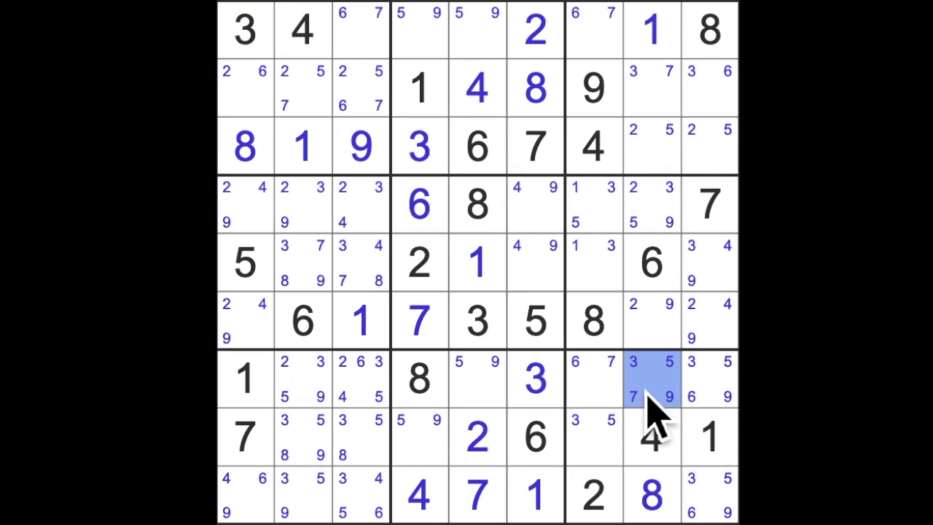
left_click(711, 378, "ctrl")
left_click_drag(364, 379, 321, 394)
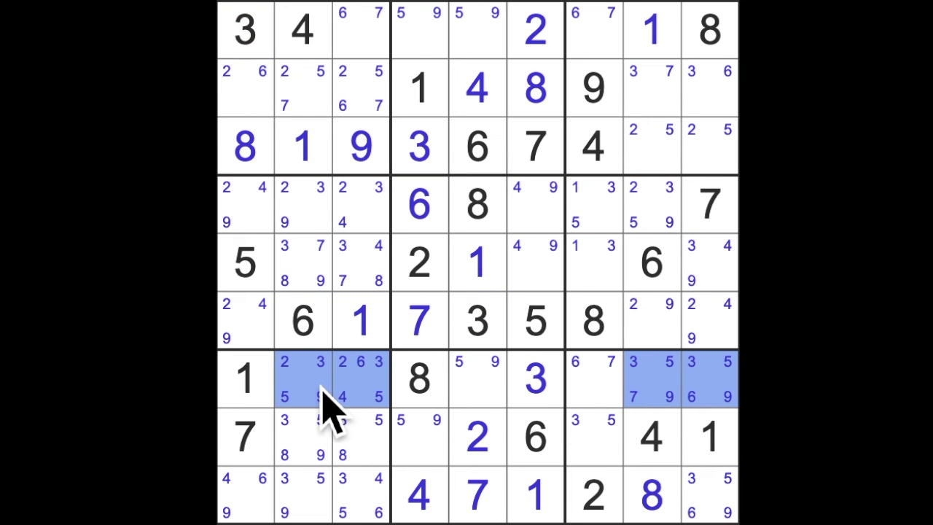
key("3")
left_click(535, 379)
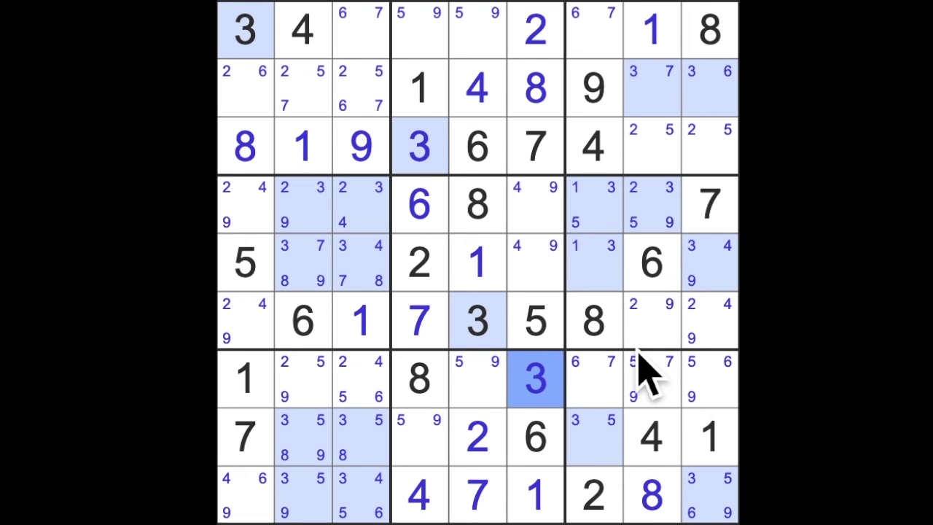
left_click(656, 437)
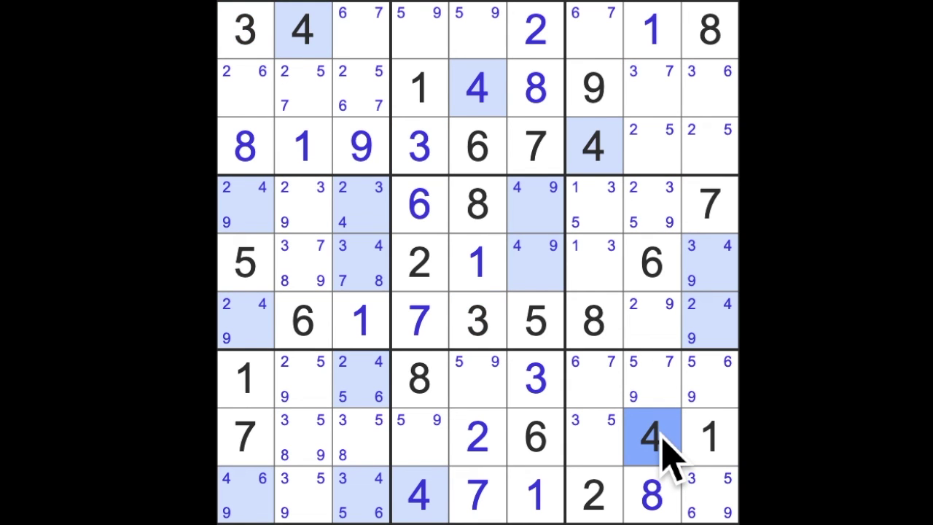
left_click(535, 319)
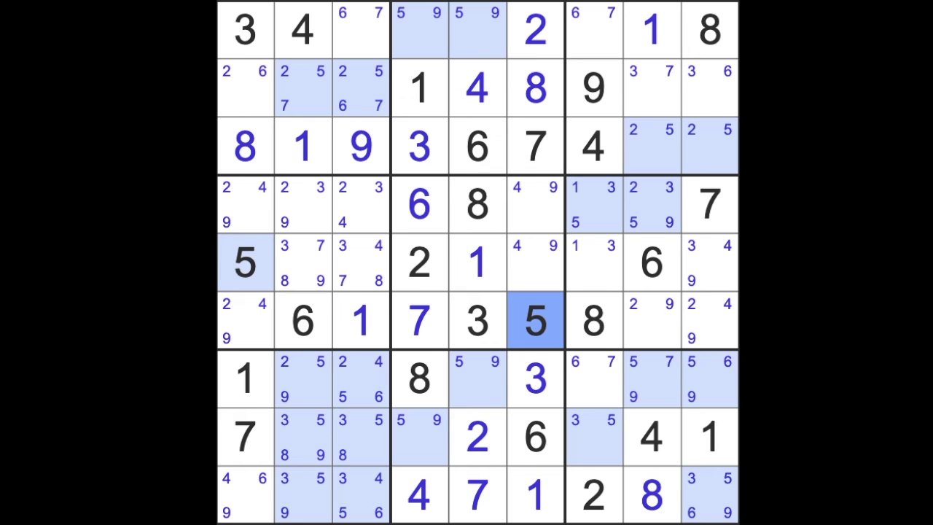
left_click(302, 319)
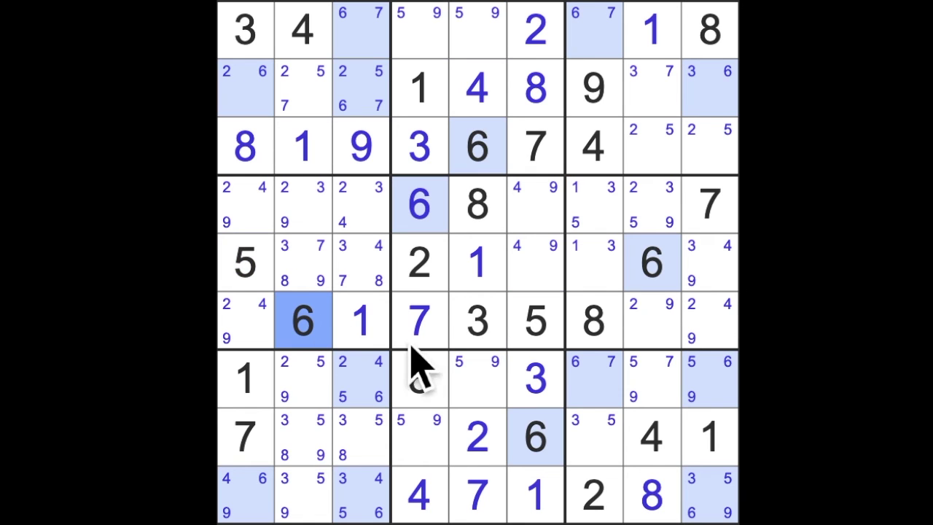
type("8")
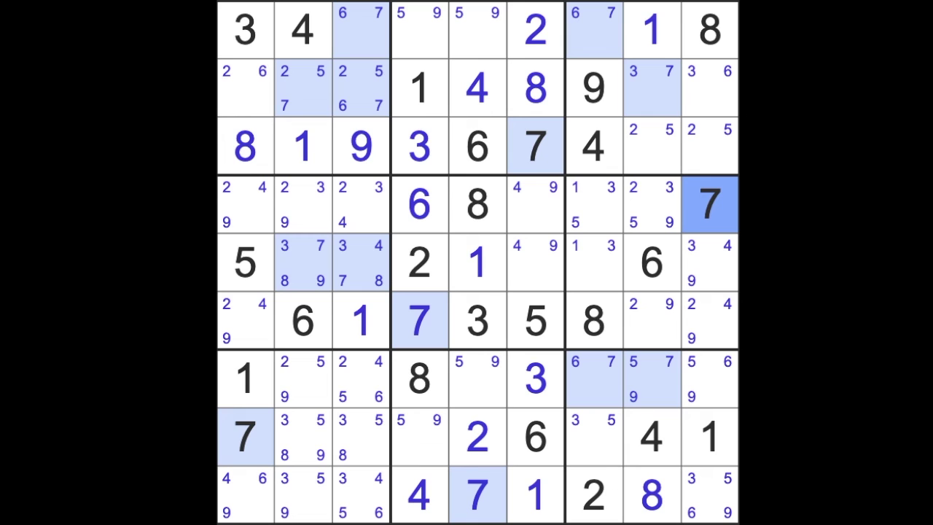
left_click(594, 321)
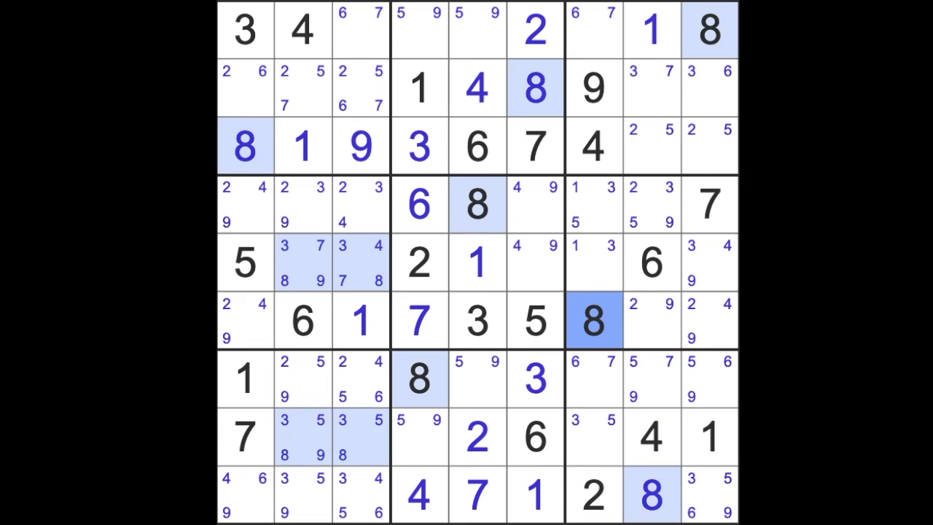
left_click(593, 88)
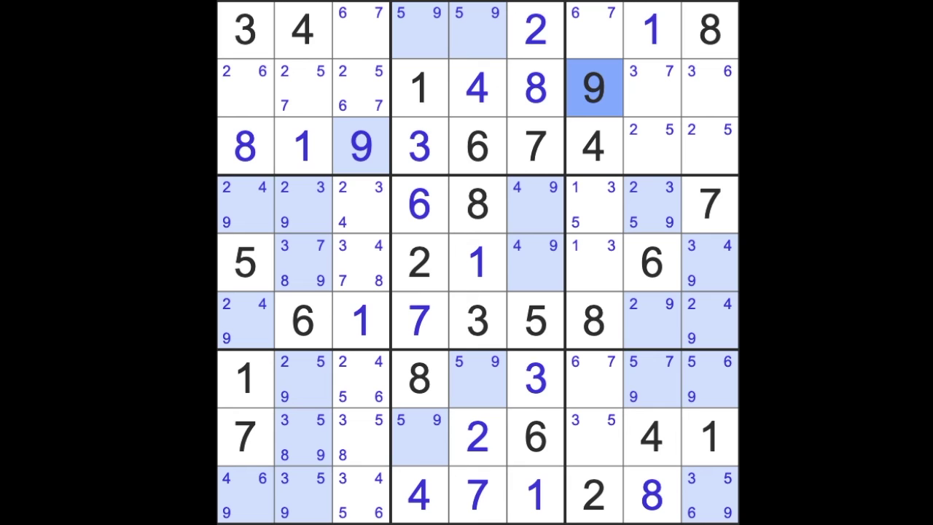
key("Escape")
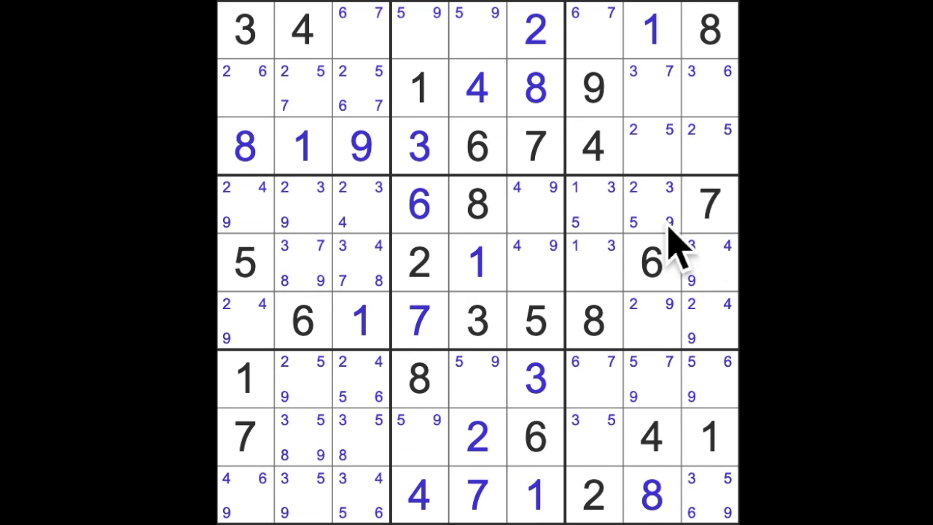
- Remove pencil mark 3 from row 4, column 7
left_click(251, 218)
left_click(302, 204, "ctrl")
left_click(361, 204, "ctrl")
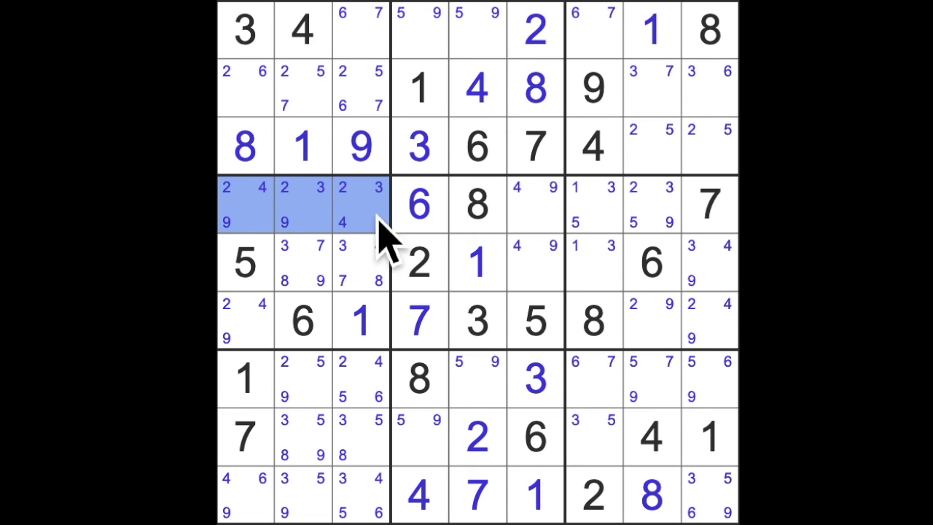
left_click(535, 204, "ctrl")
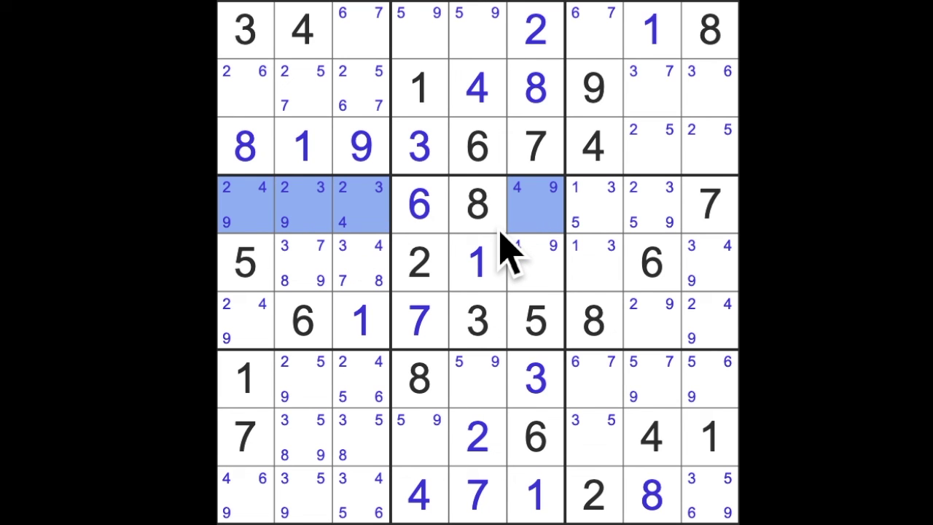
left_click(594, 211)
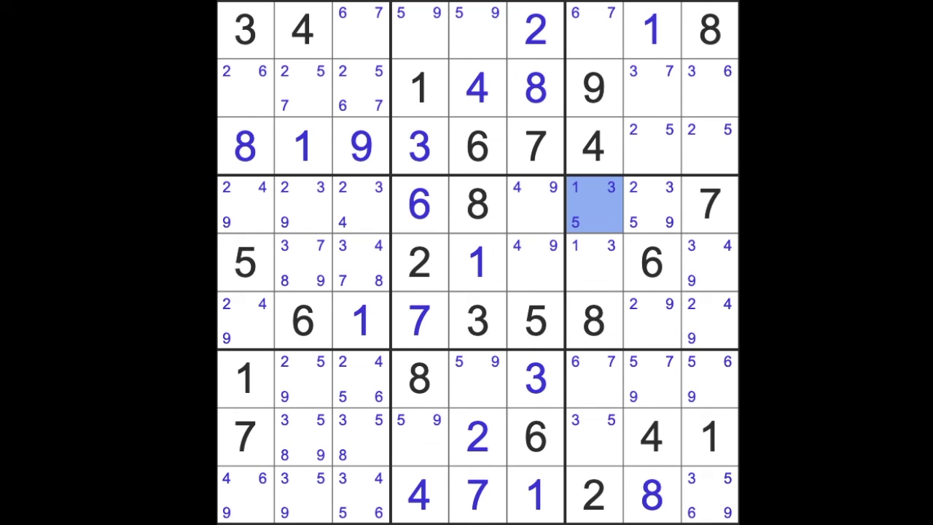
key("3")
- Clear candidates 3, 9 and 2 from row 4, column 8, leaving only 5
left_click(653, 204)
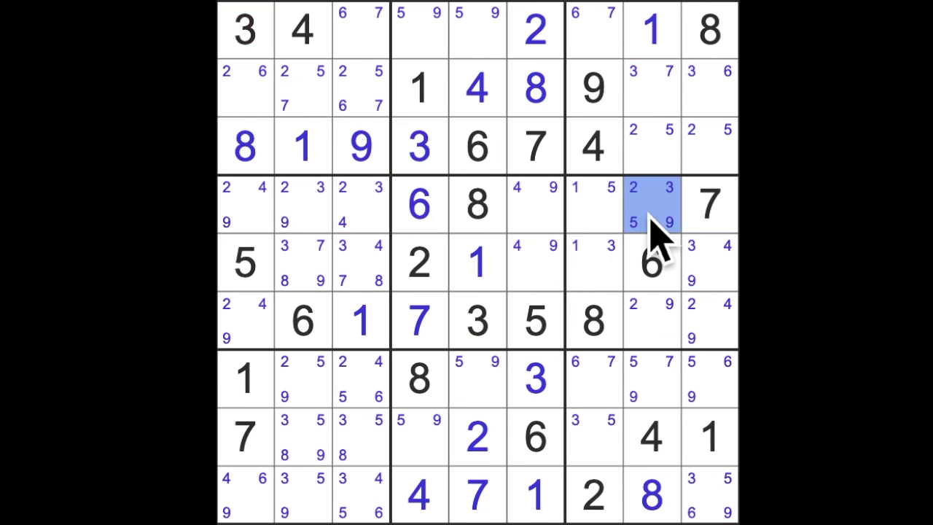
key("3")
key("9")
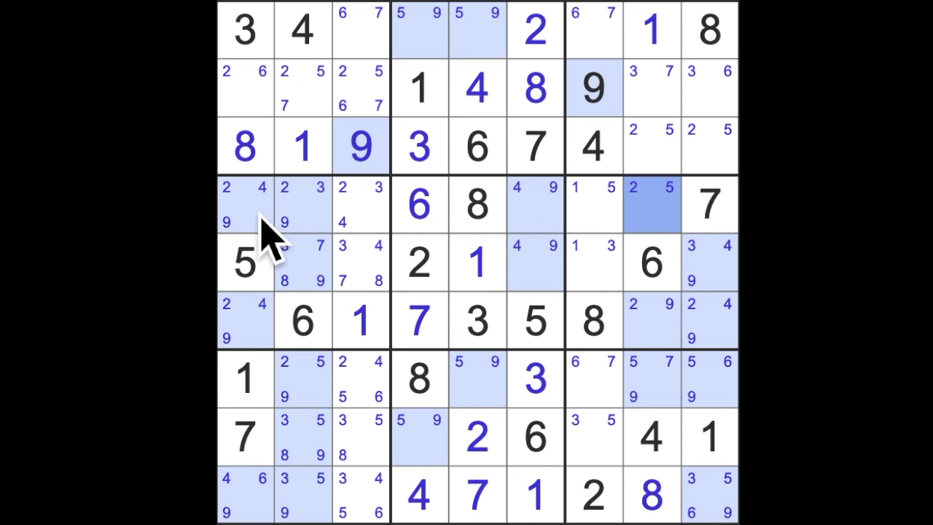
left_click_drag(259, 218, 365, 237)
left_click(361, 204, "ctrl")
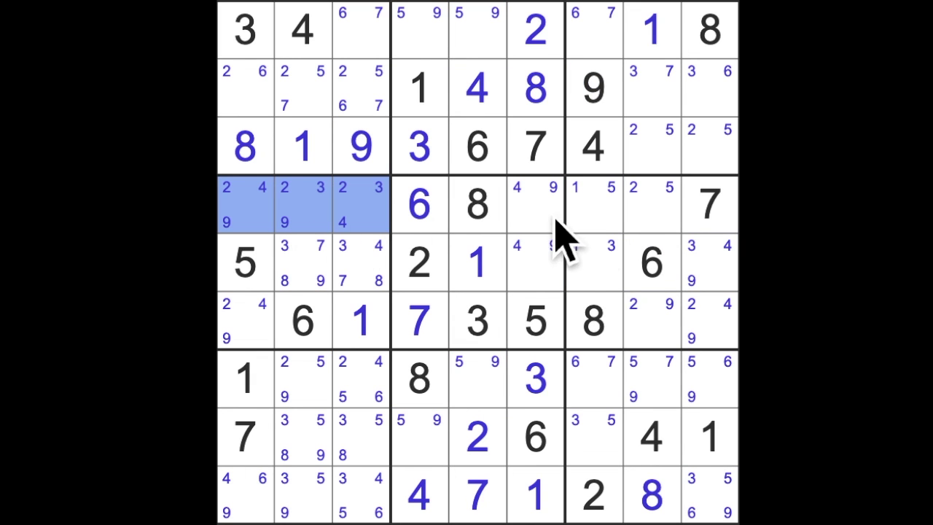
left_click(536, 204, "ctrl")
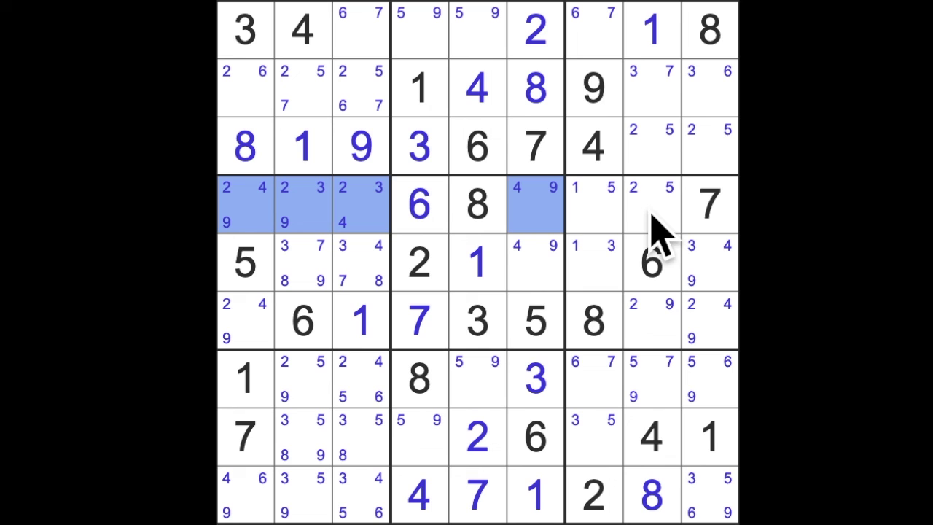
left_click(652, 211)
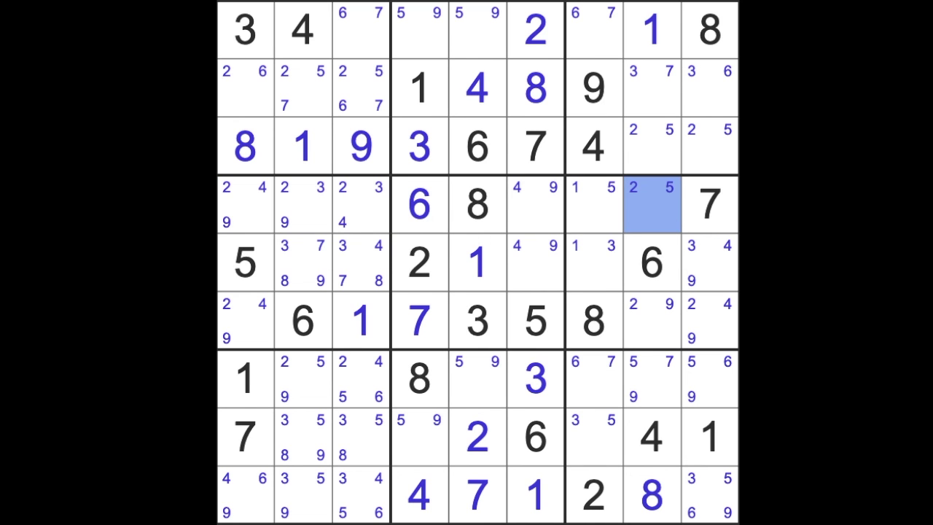
key("2")
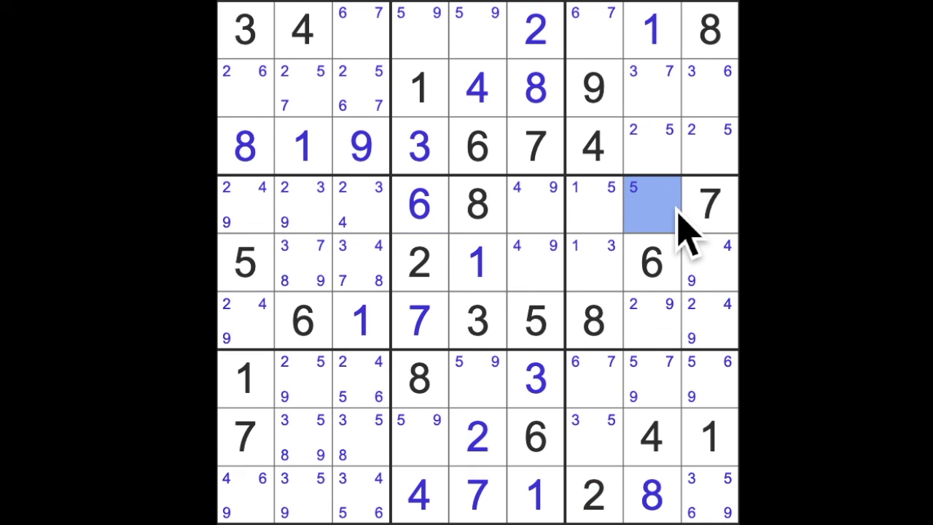
- Enter 5 in r4c8, 1 in r4c7 and 3 in r5c7
key("5")
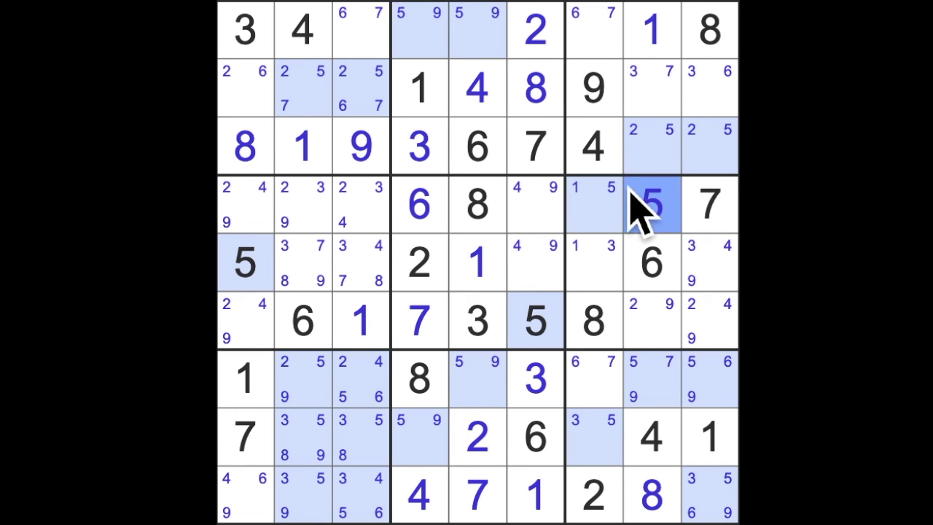
left_click(594, 204)
key("1")
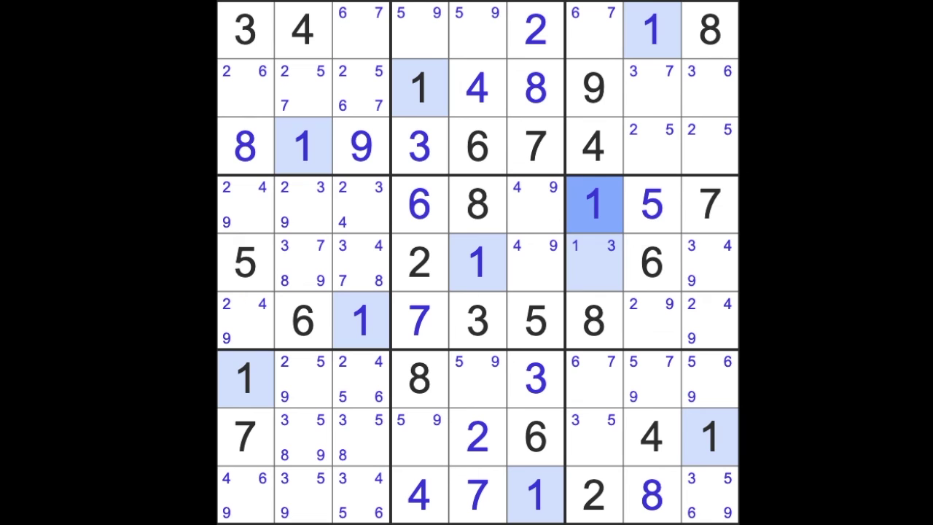
left_click(594, 262)
key("3")
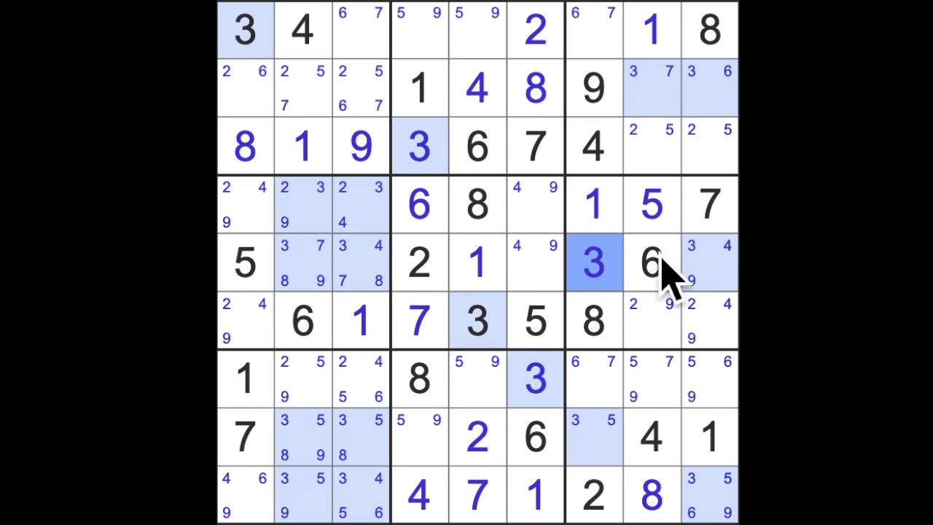
- Remove candidate 3 from the other row 5 cells, including r5c2
left_click(302, 263)
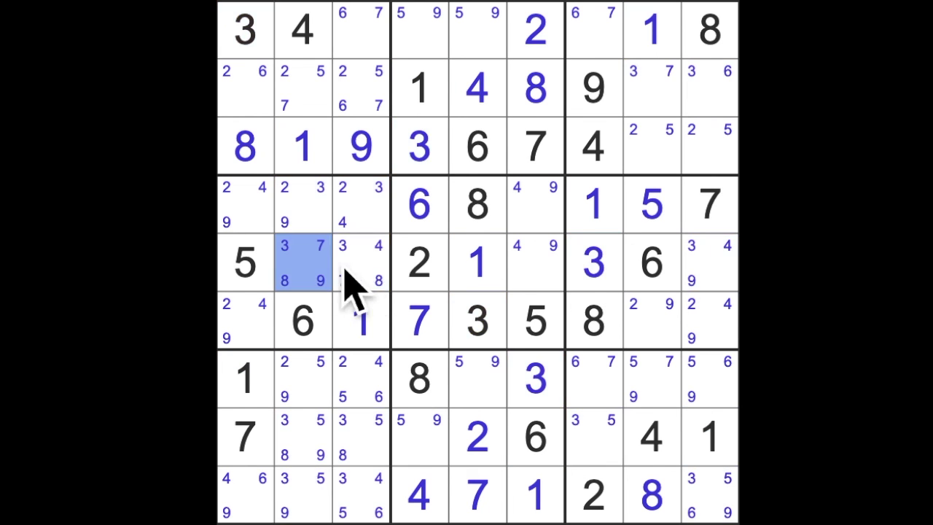
left_click(352, 287, "ctrl")
left_click(720, 281, "ctrl")
key("3")
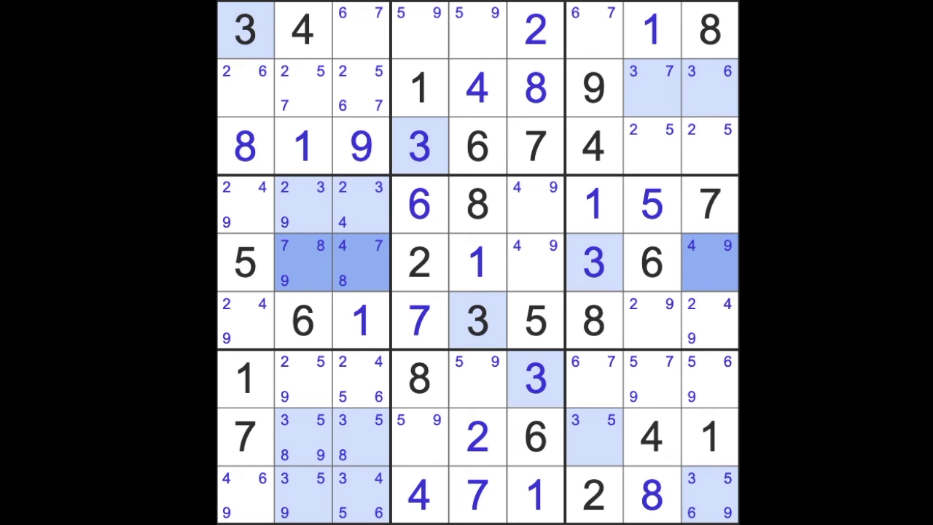
left_click(594, 211)
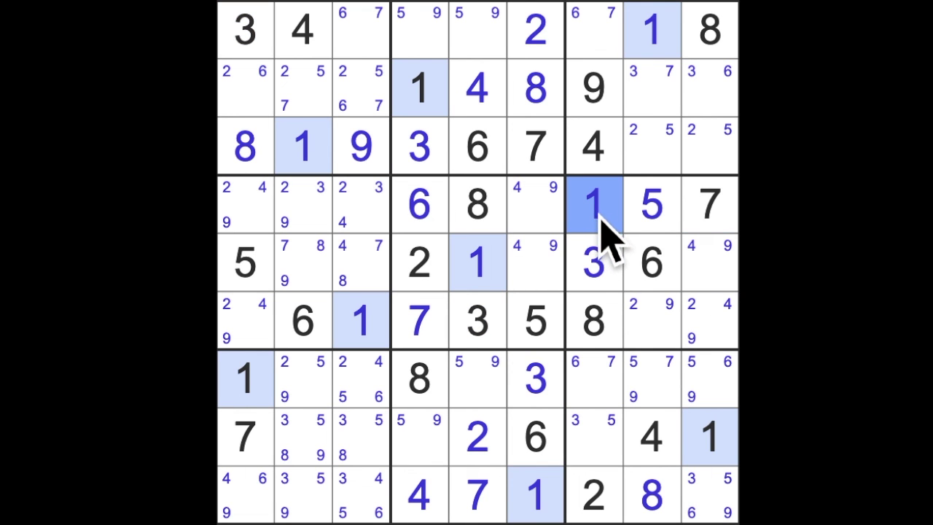
left_click(594, 263)
- Enter 5 in r8c7, then 5 in r3c9 and 2 in r3c8
left_click(594, 437)
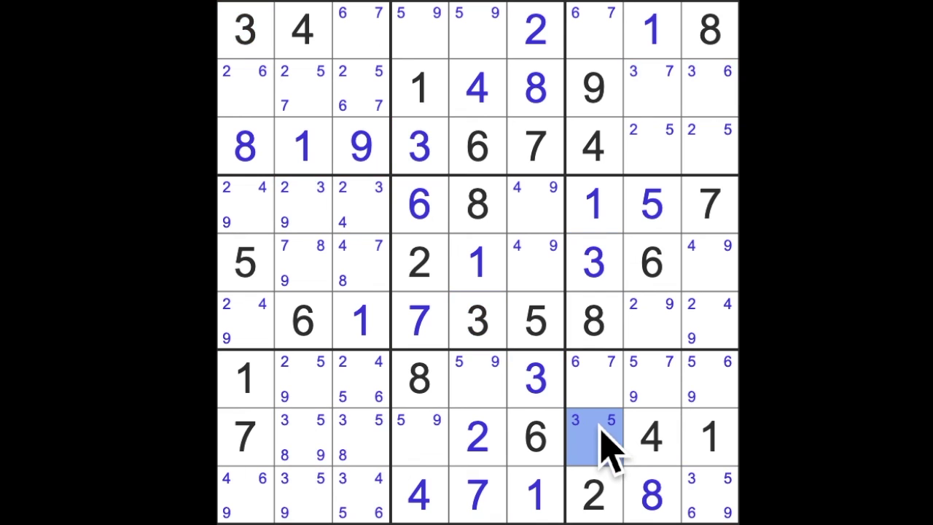
key("5")
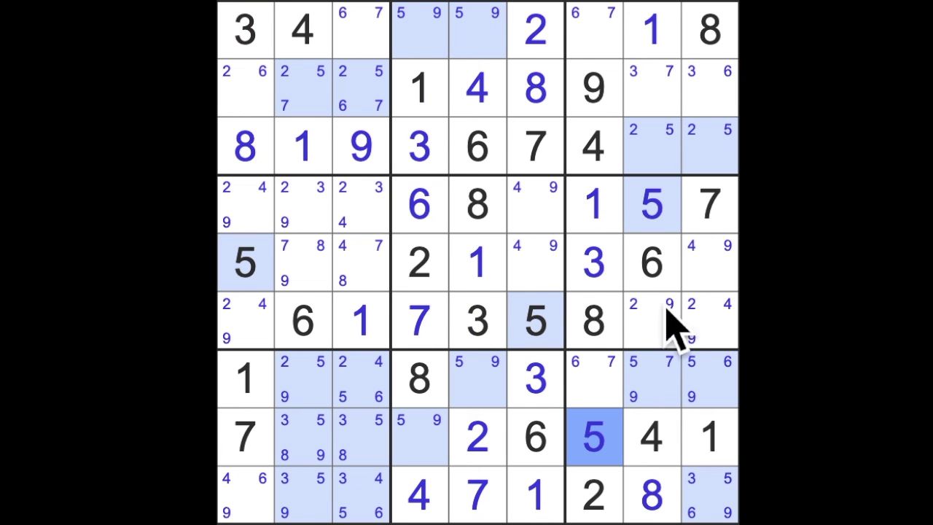
left_click(708, 146)
key("5")
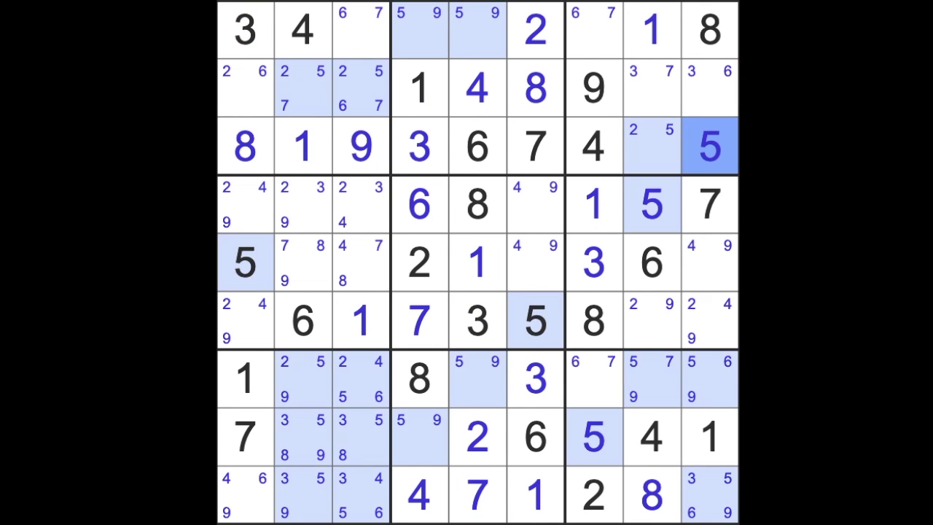
left_click(652, 146)
key("2")
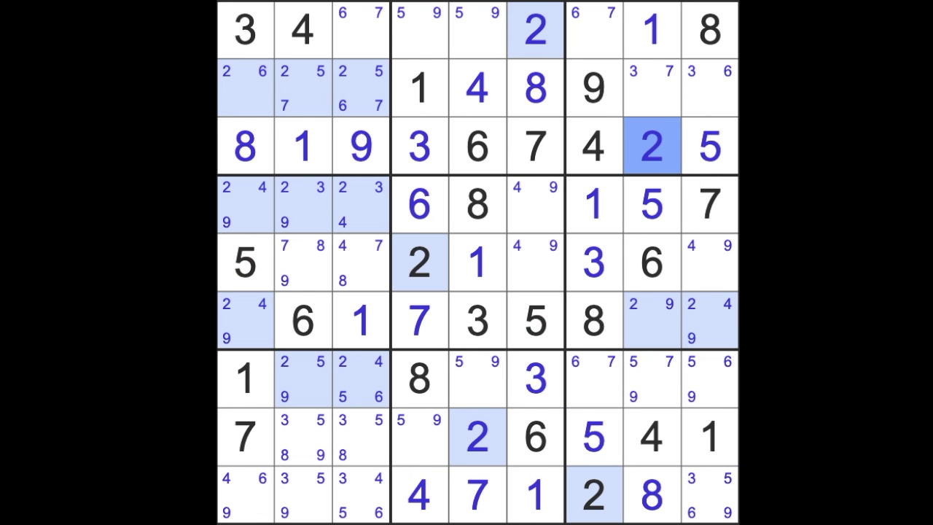
- Enter 2 in r6c9, 9 in r6c8, 4 in r5c9, 9 in r5c6 and 4 in r4c6
left_click(718, 317)
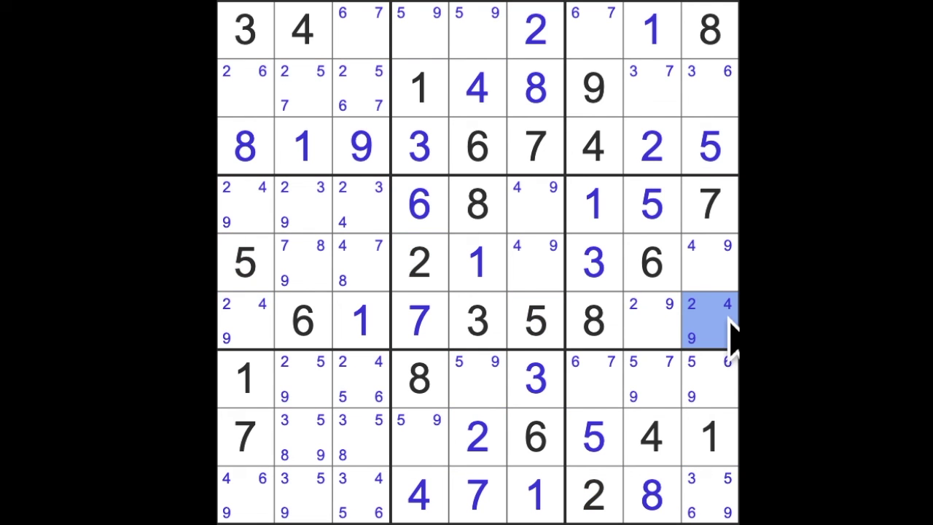
key("2")
left_click(652, 317)
key("9")
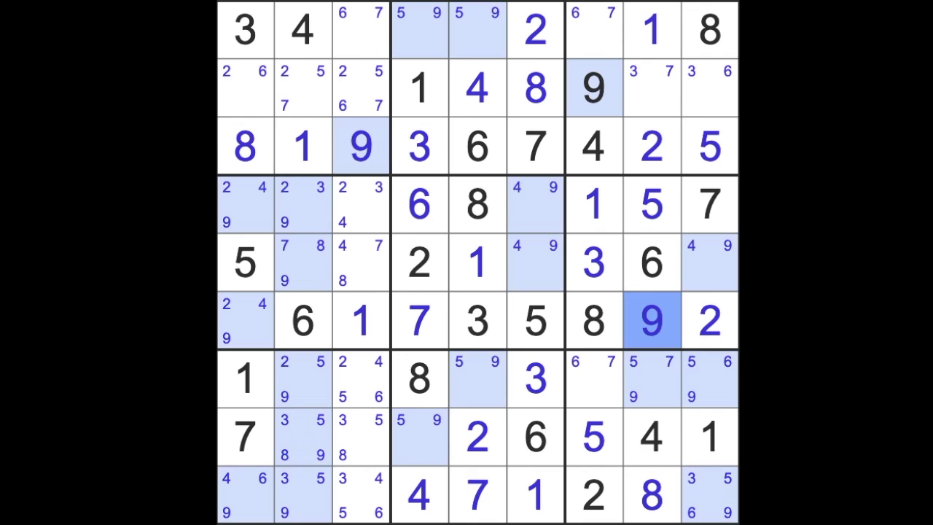
left_click(718, 284)
key("4")
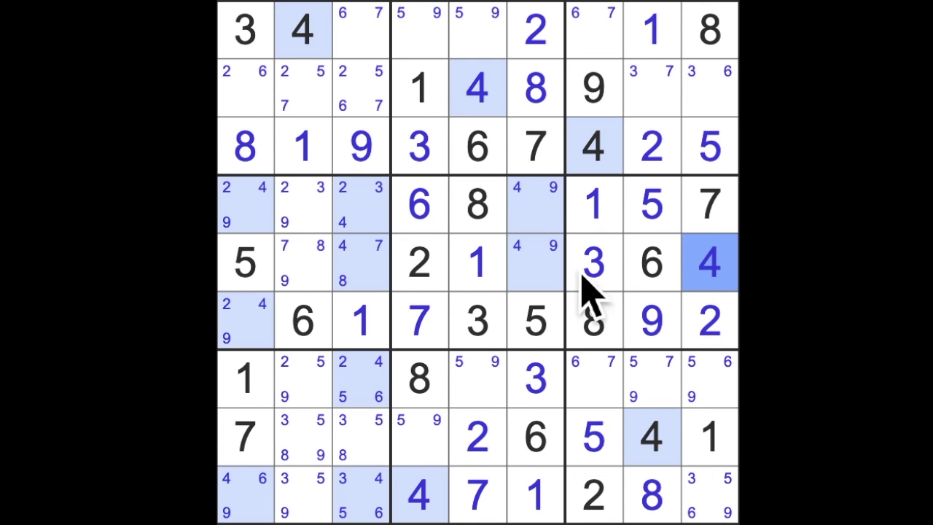
left_click(535, 266)
key("9")
left_click(535, 204)
key("4")
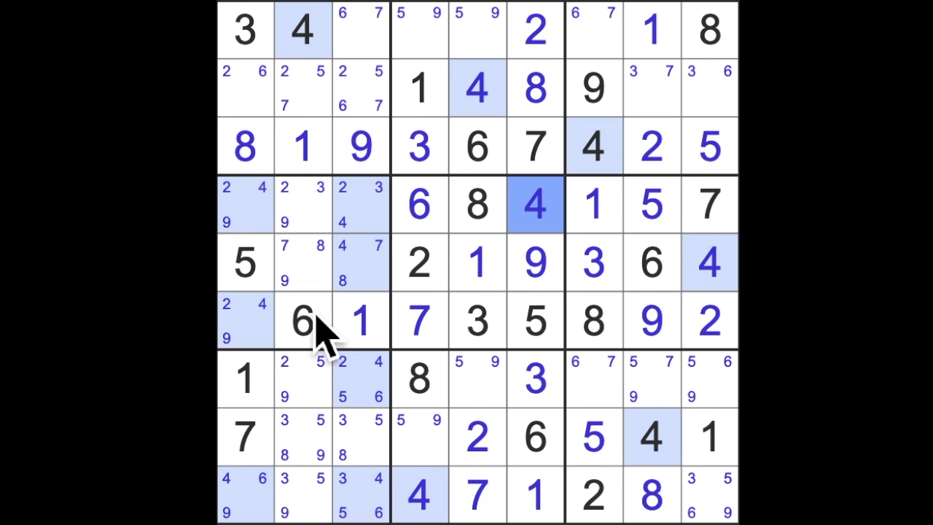
- Place 4 in r6c1 and drop candidate 4 from r4c1, r4c3 and r5c3
left_click(252, 331)
key("4")
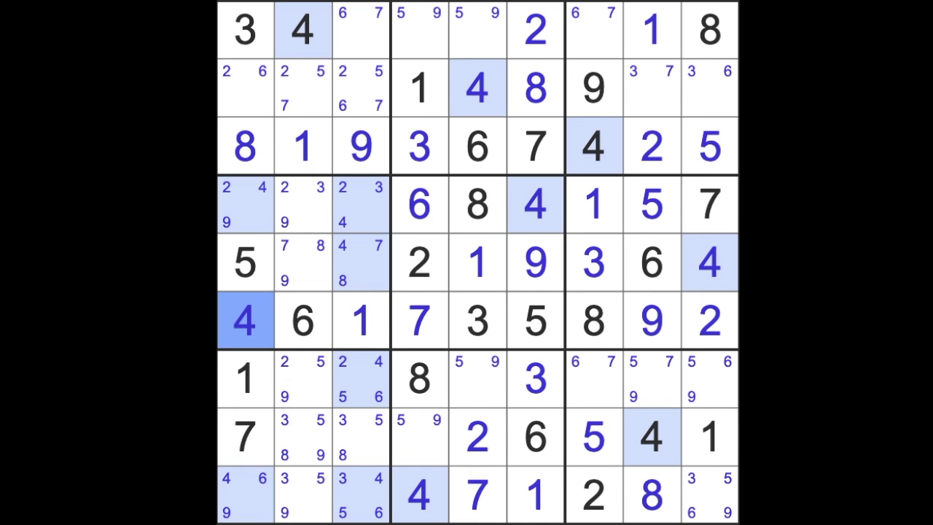
left_click(248, 204)
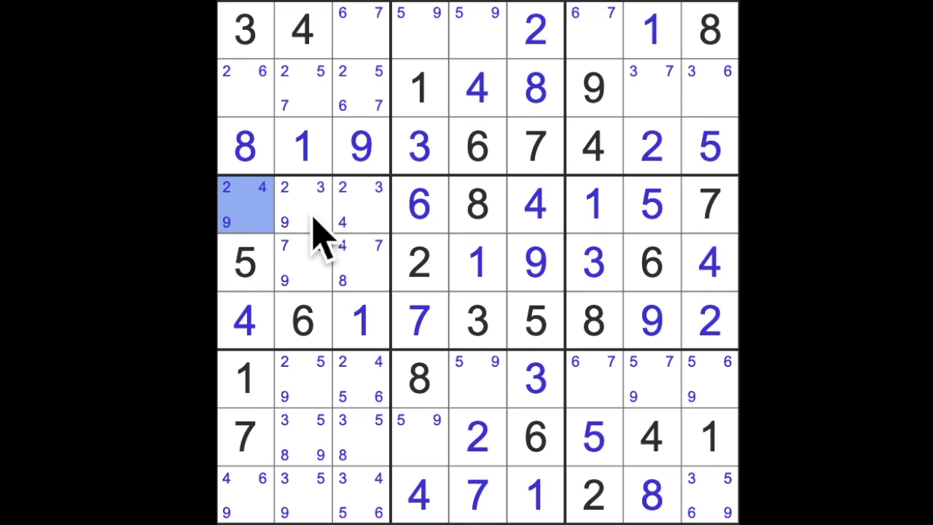
left_click_drag(361, 204, 361, 263)
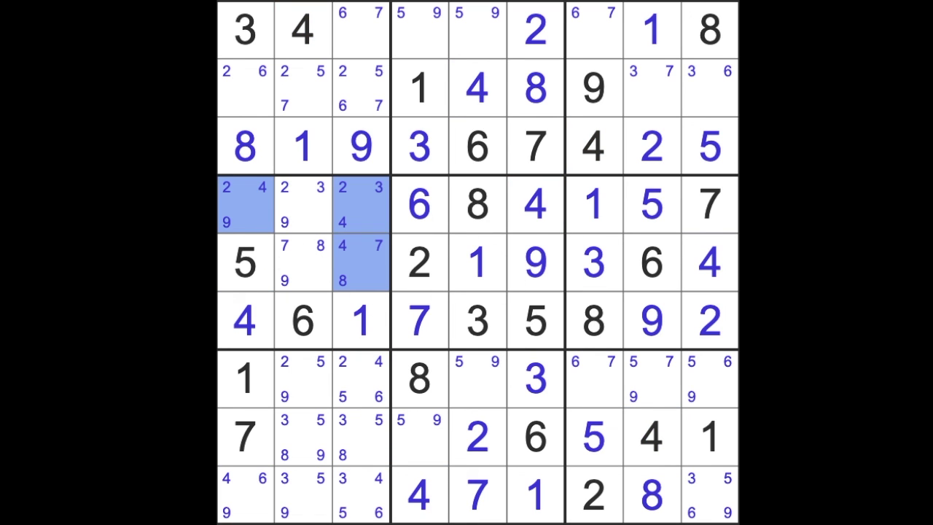
key("4")
- Drop candidate 4 from r9c1 and r9c3, and place 4 in r7c3
left_click(251, 327)
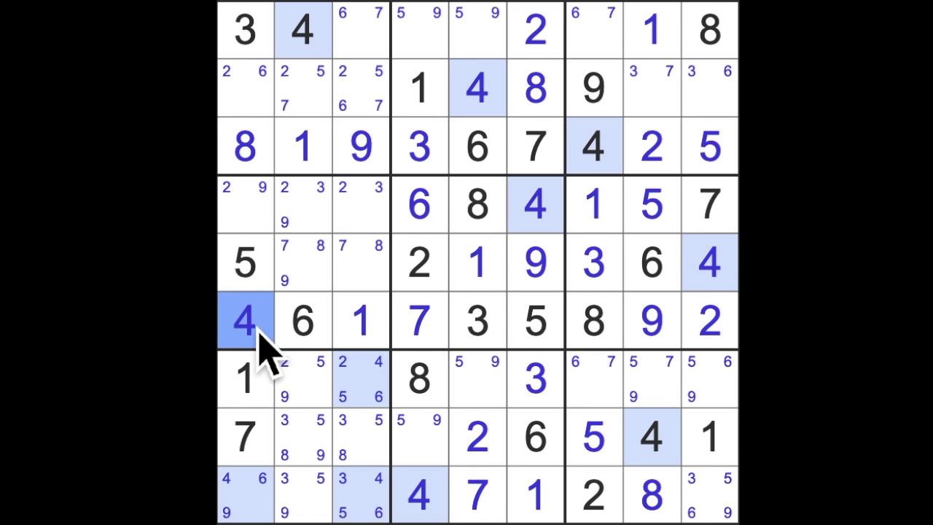
left_click(264, 503)
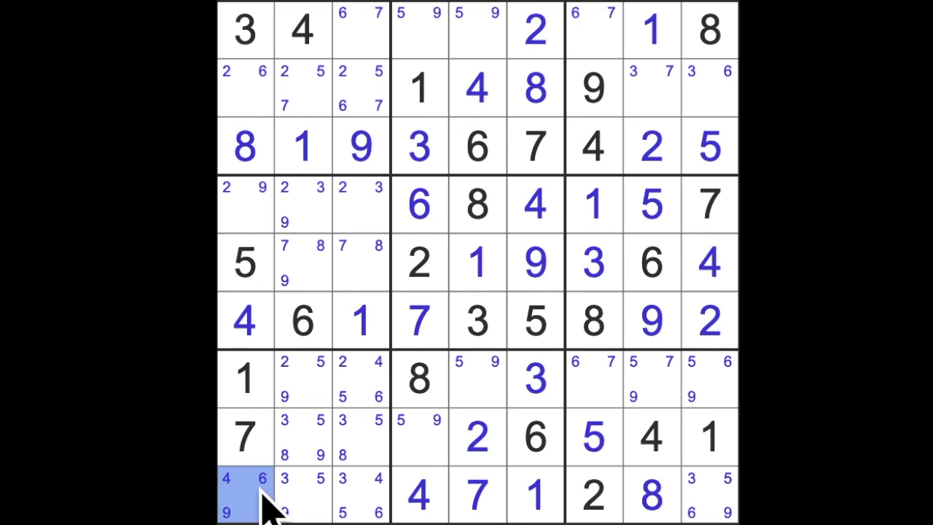
key("4")
left_click(248, 320)
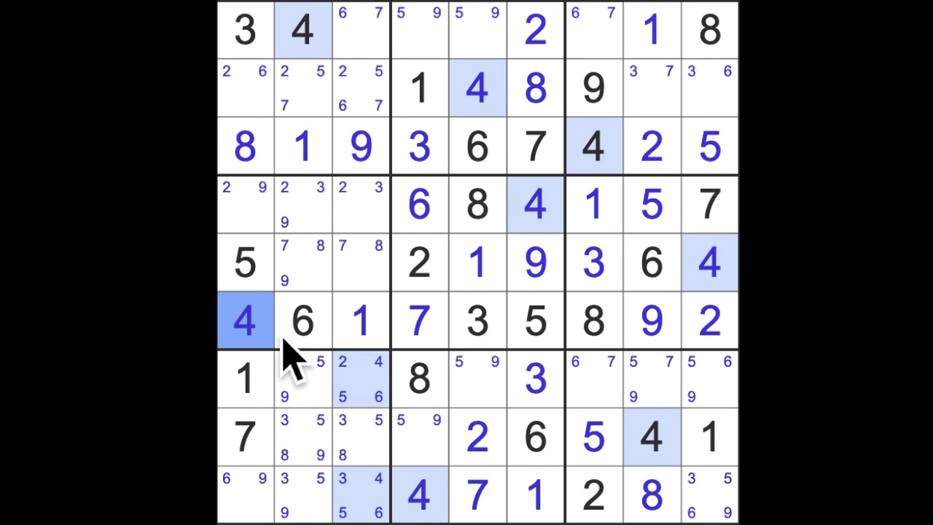
left_click(376, 503)
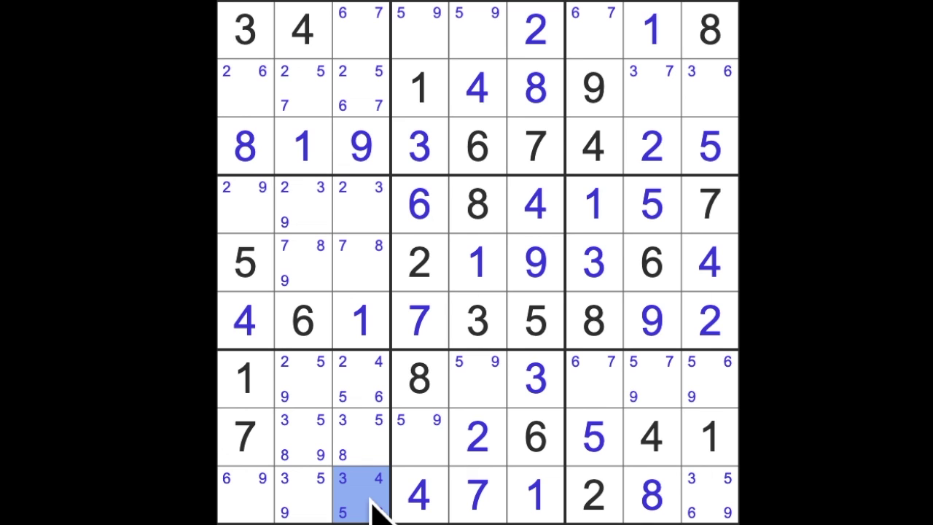
key("4")
left_click(375, 386)
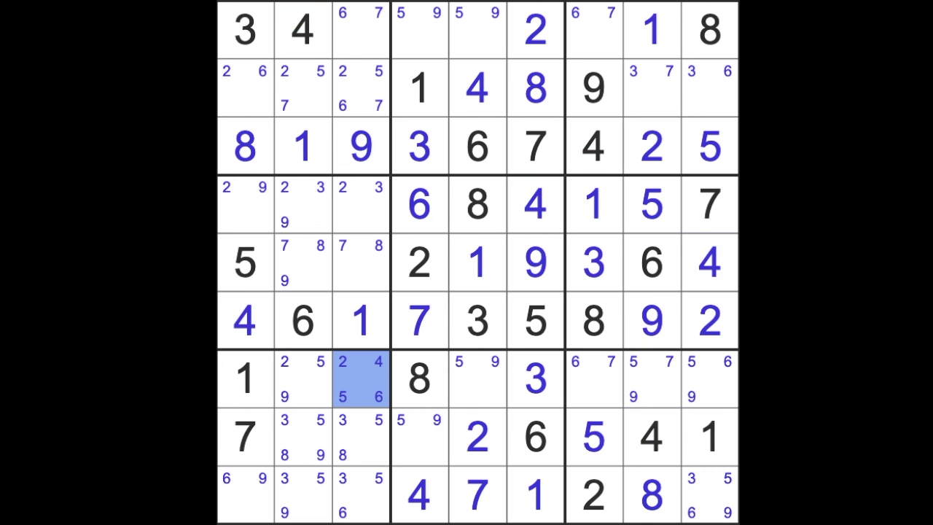
key("4")
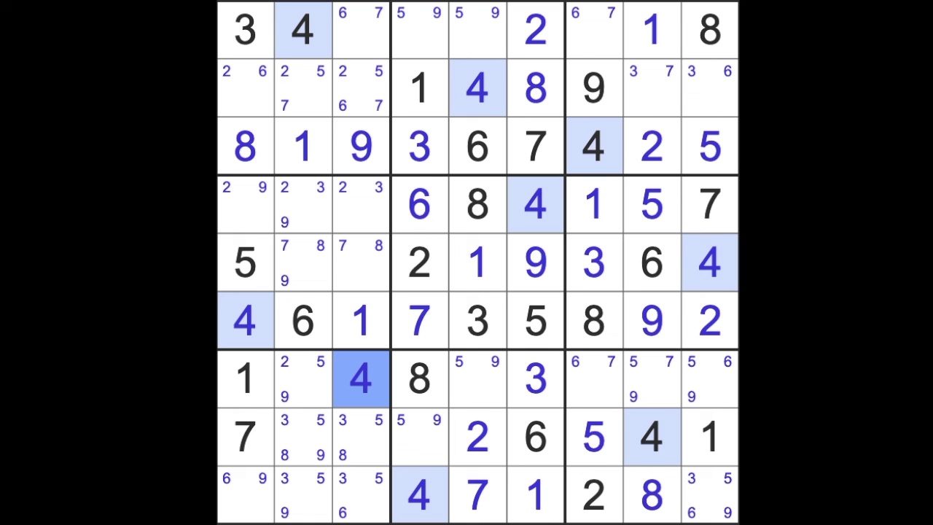
- Remove candidate 9 from r5c2, leaving 7 and 8, and clear the highlights
left_click(536, 262)
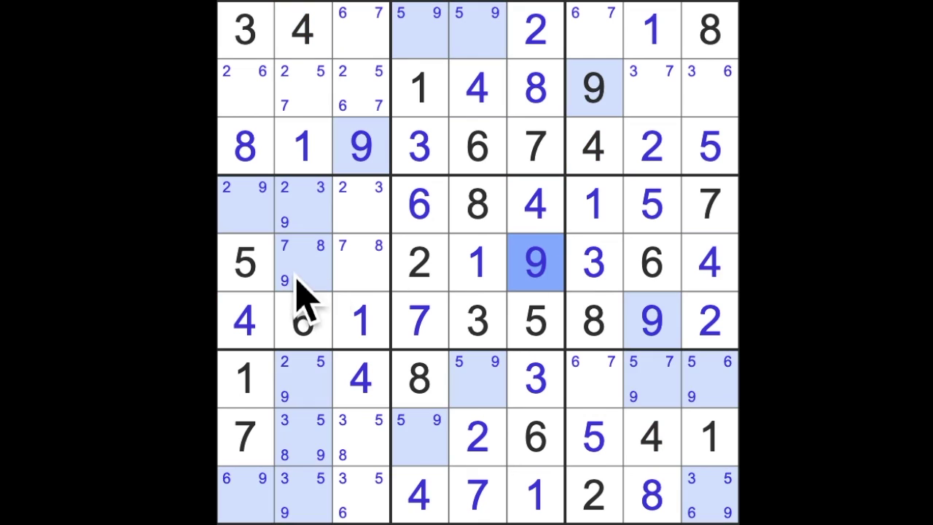
left_click(300, 277)
key("9")
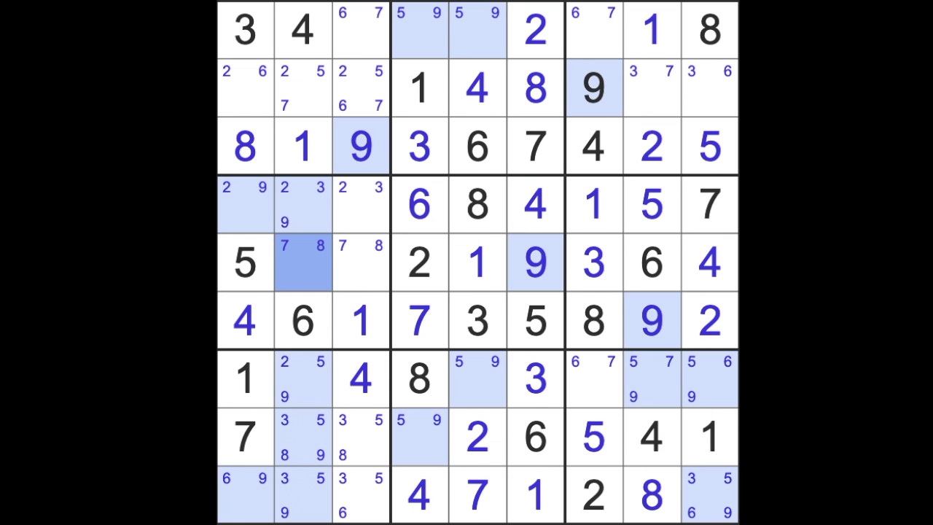
left_click(547, 266)
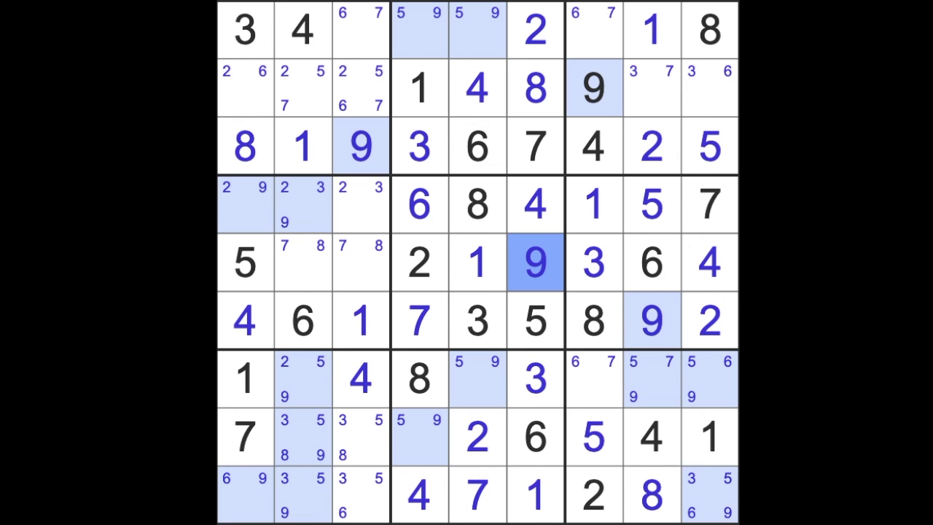
key("Escape")
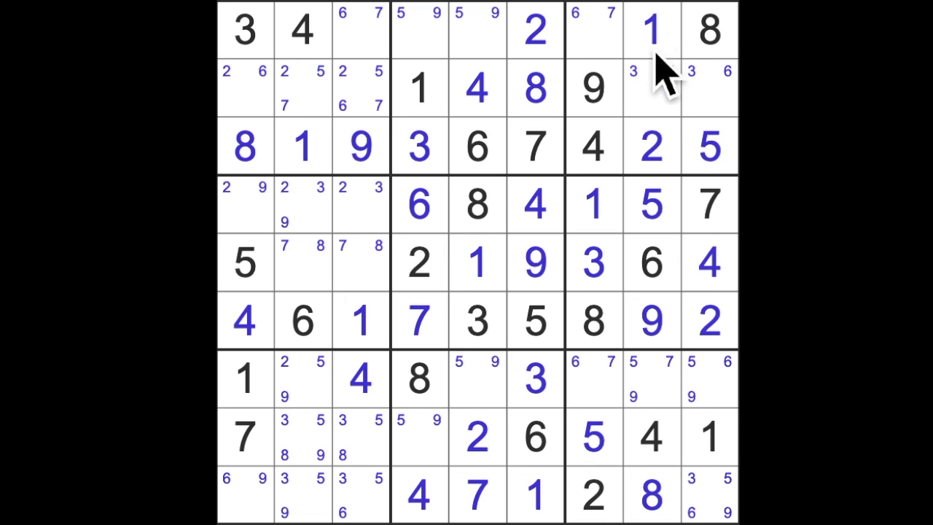
- Place 2 in r7c2 and drop candidate 2 from r4c2 and r2c2
left_click(651, 150)
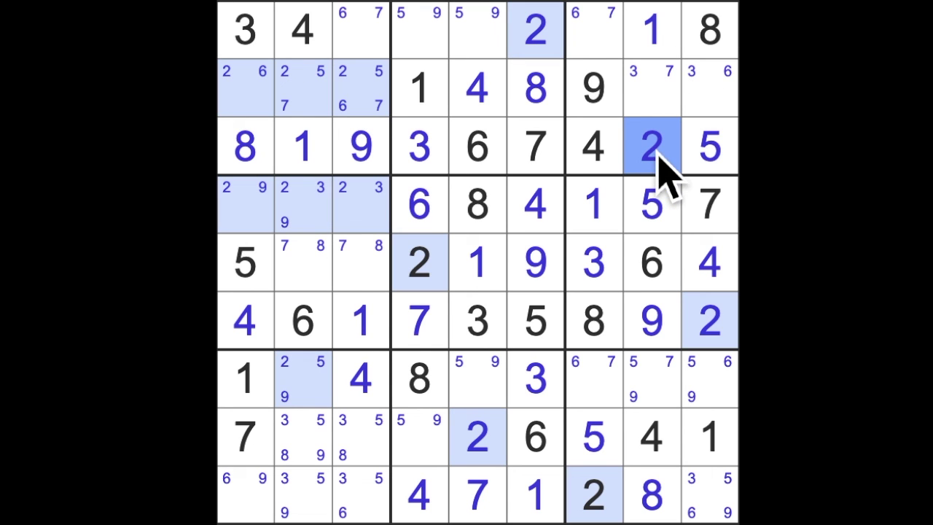
left_click(325, 378)
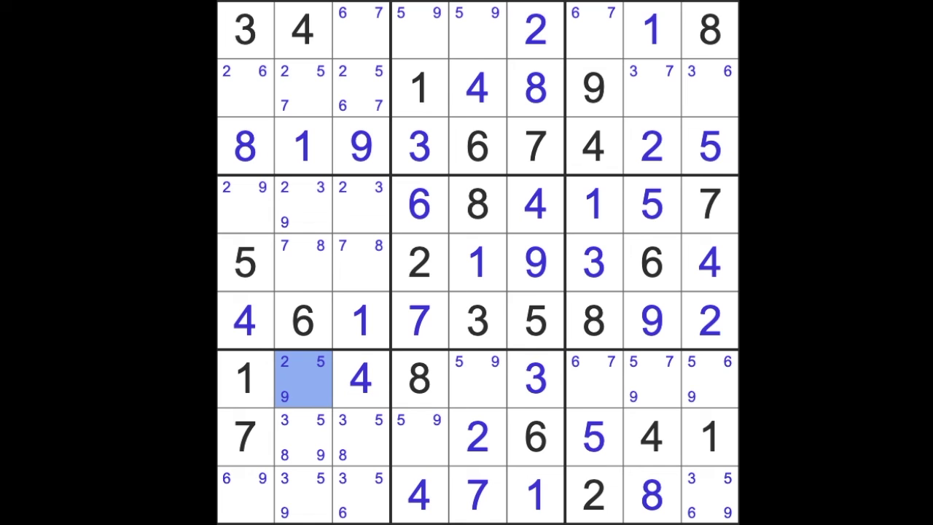
key("2")
left_click(303, 233)
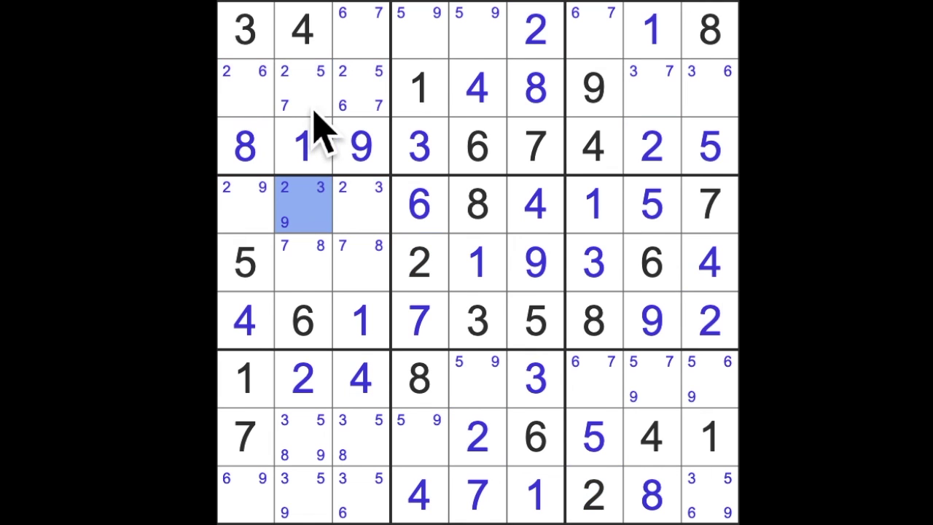
left_click(302, 88, "ctrl")
key("2")
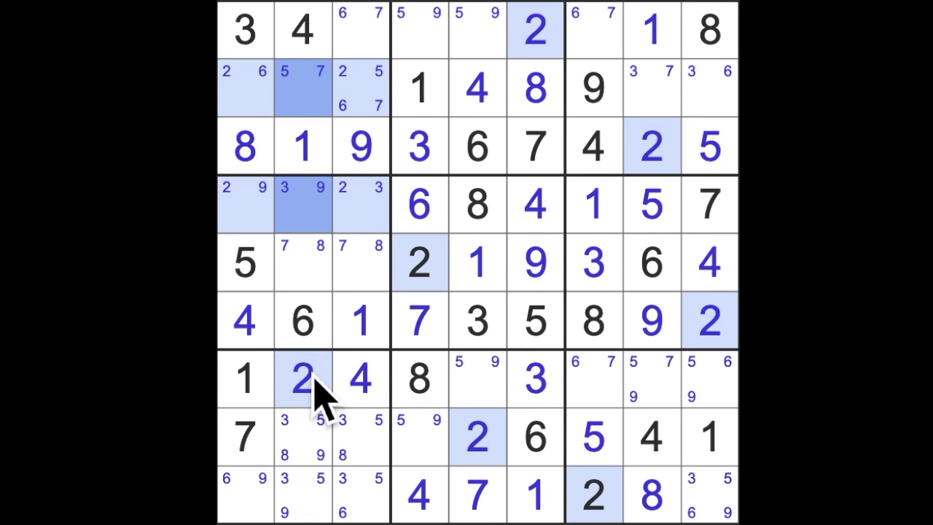
left_click(314, 393)
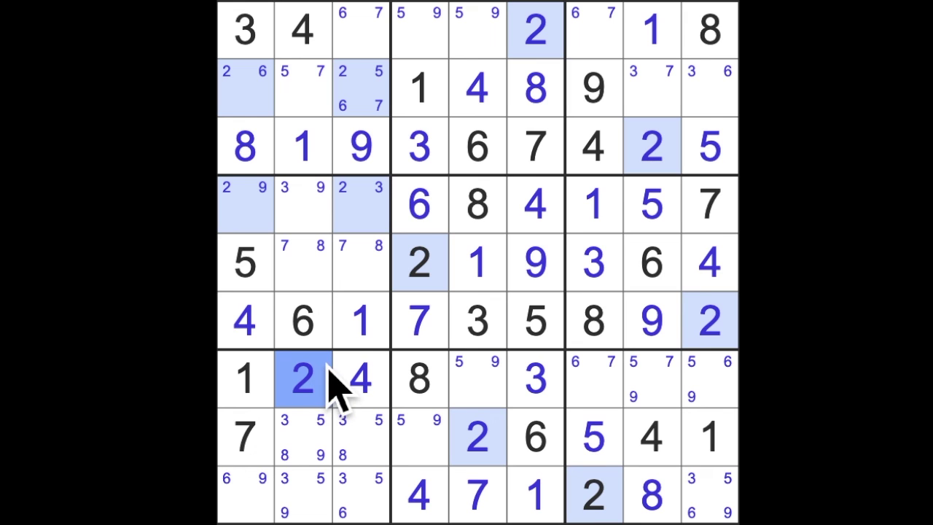
- Place 3 in r9c9 and r2c8, and 6 in r2c9
left_click(542, 380)
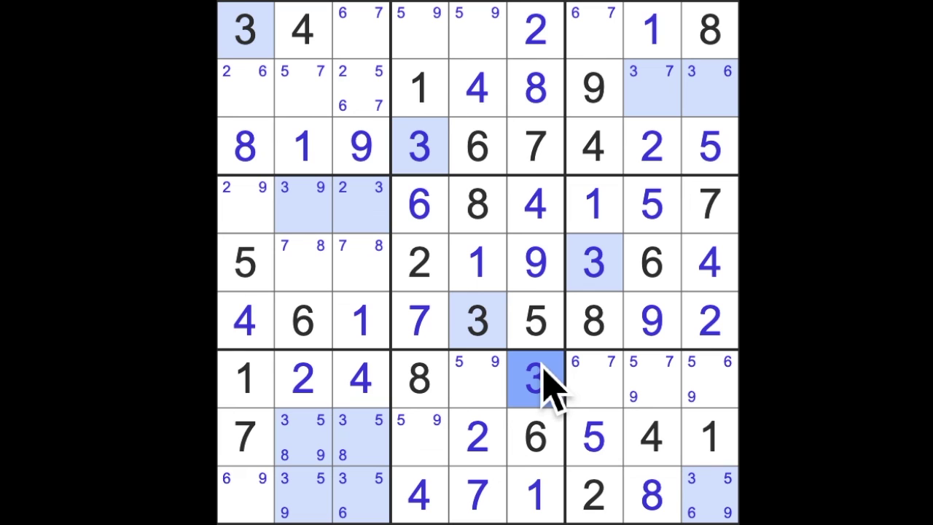
left_click(718, 502)
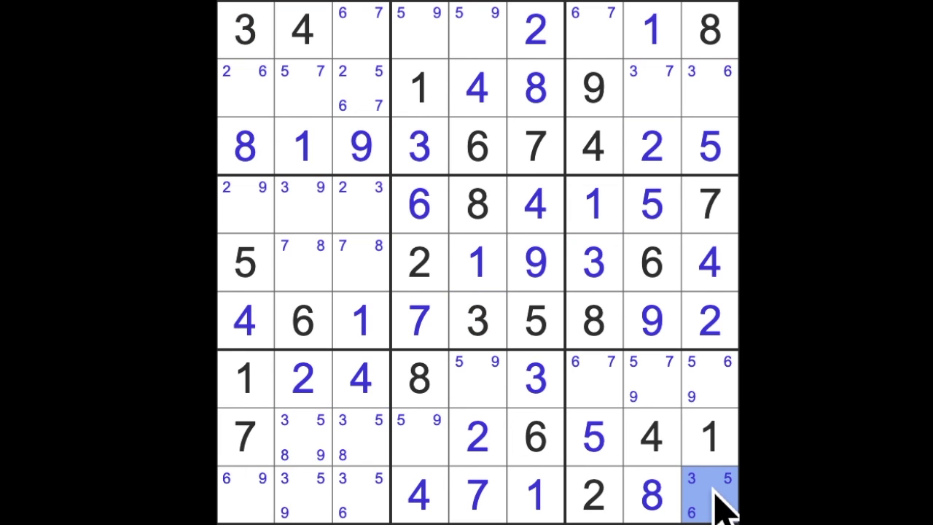
key("3")
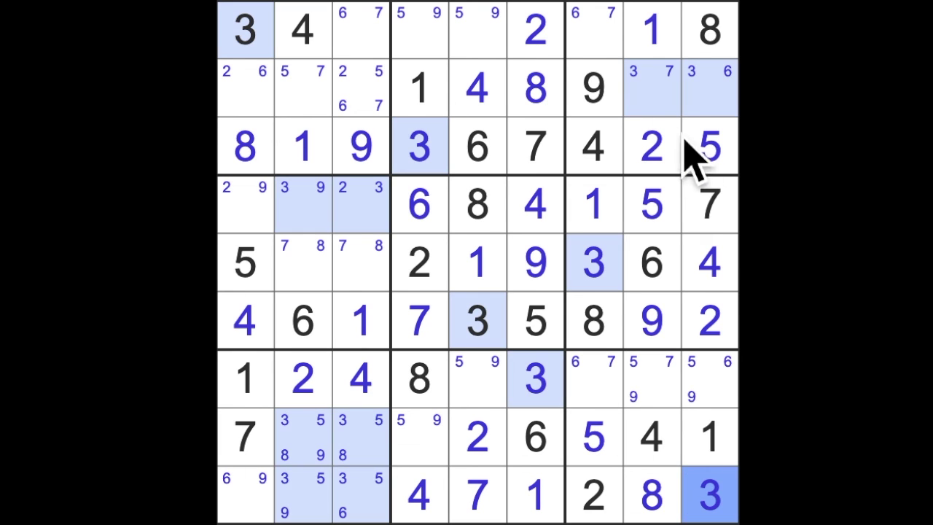
left_click(656, 94)
key("3")
left_click(703, 95)
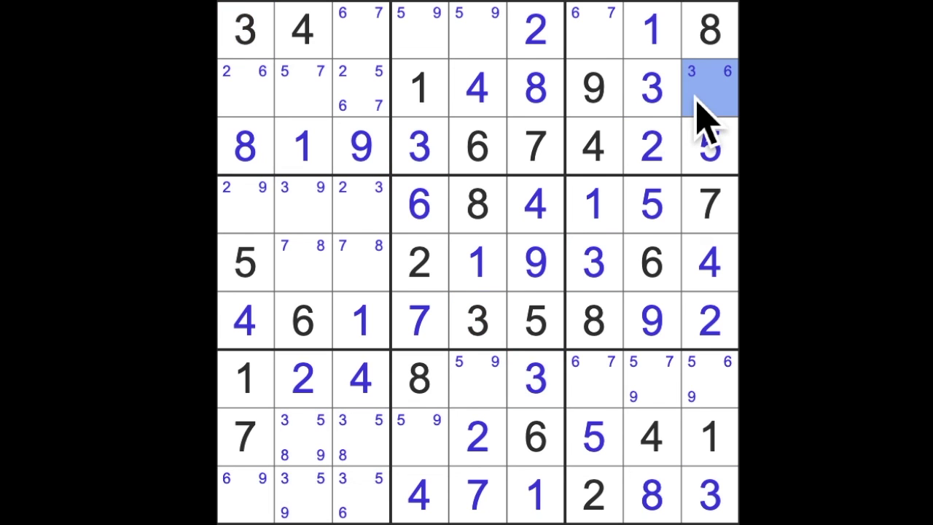
key("6")
- Place 7 in r1c7, 6 in r1c3 and 2 in r2c1
left_click(594, 30)
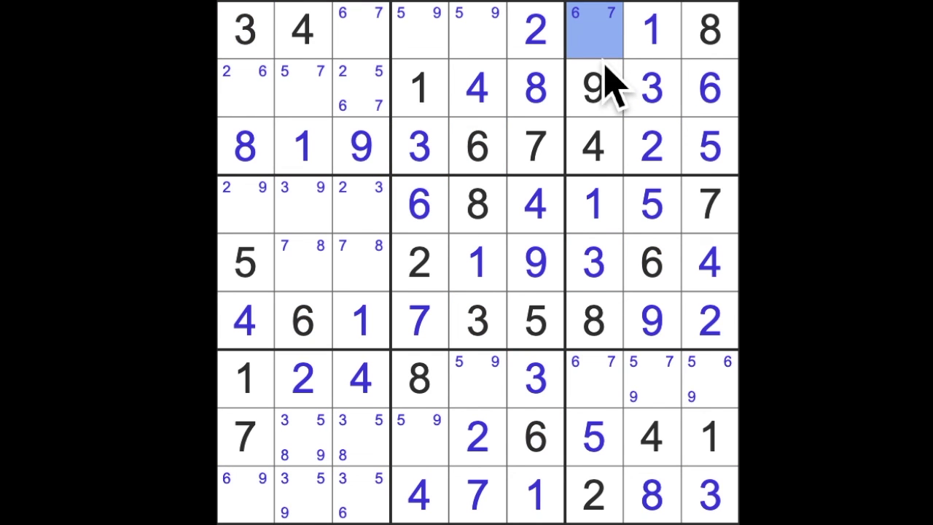
key("7")
left_click(361, 30)
key("6")
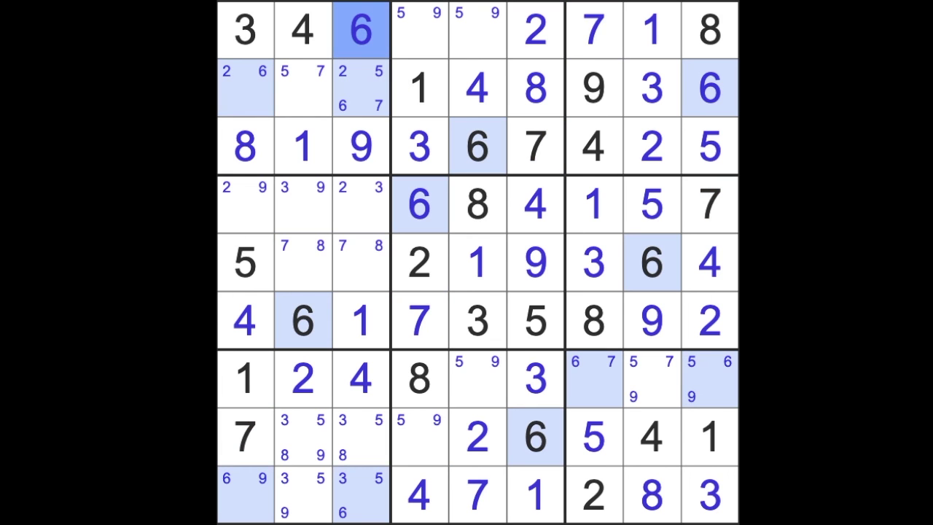
left_click(245, 88)
key("2")
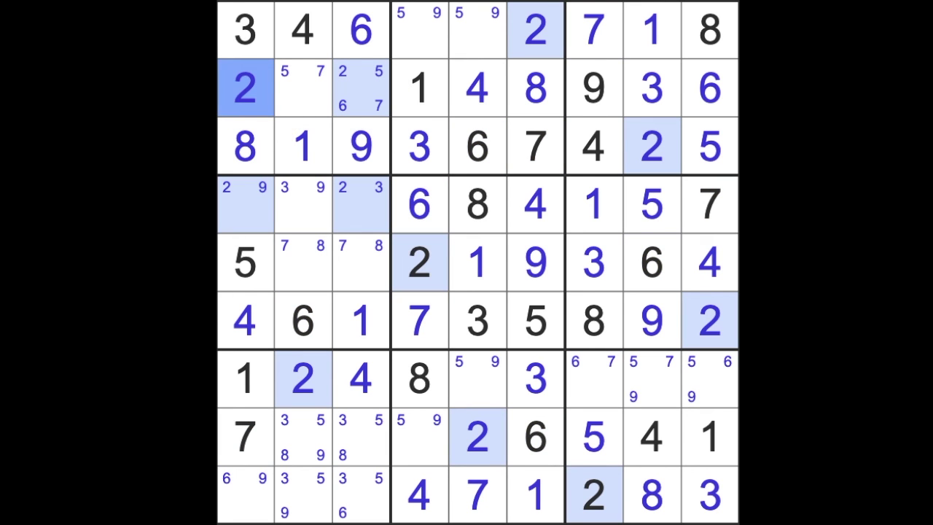
- Remove candidates 2 and 6 from r2c3, leaving 5 and 7
left_click(360, 88)
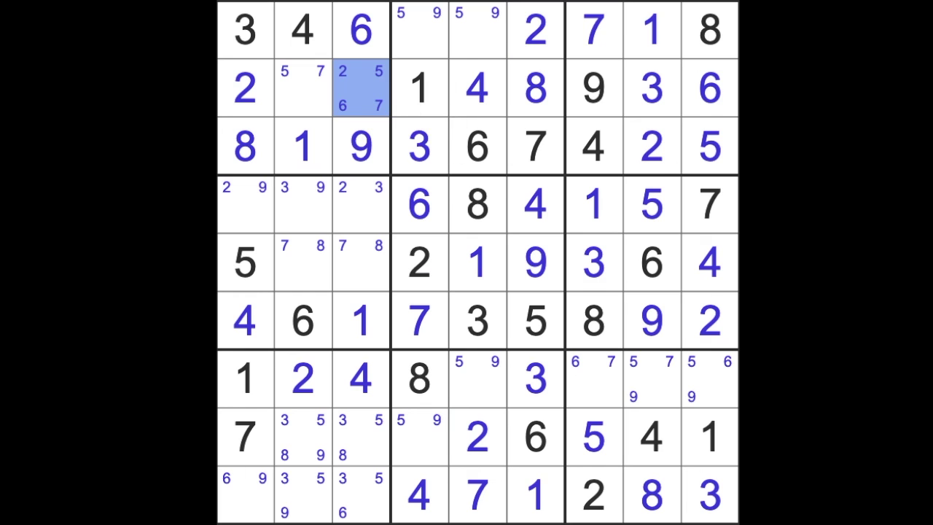
key("2")
key("6")
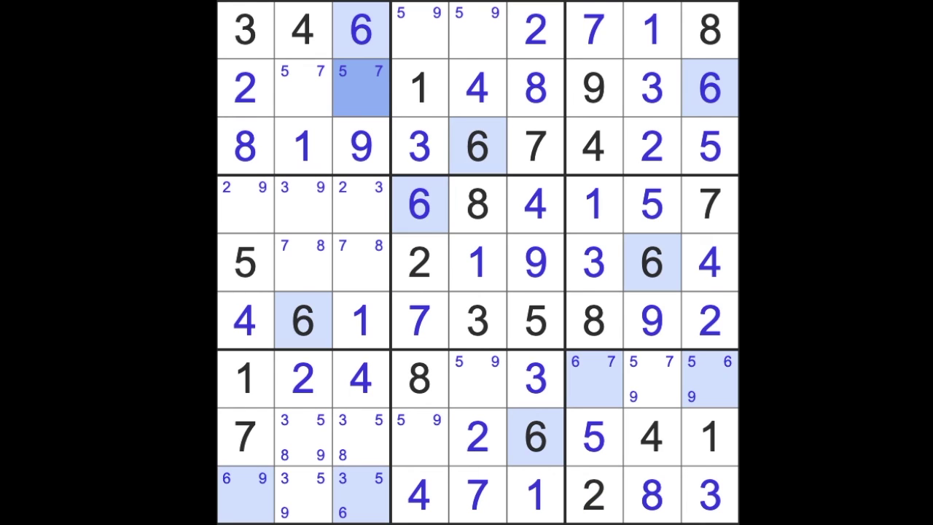
key("7")
left_click(372, 44)
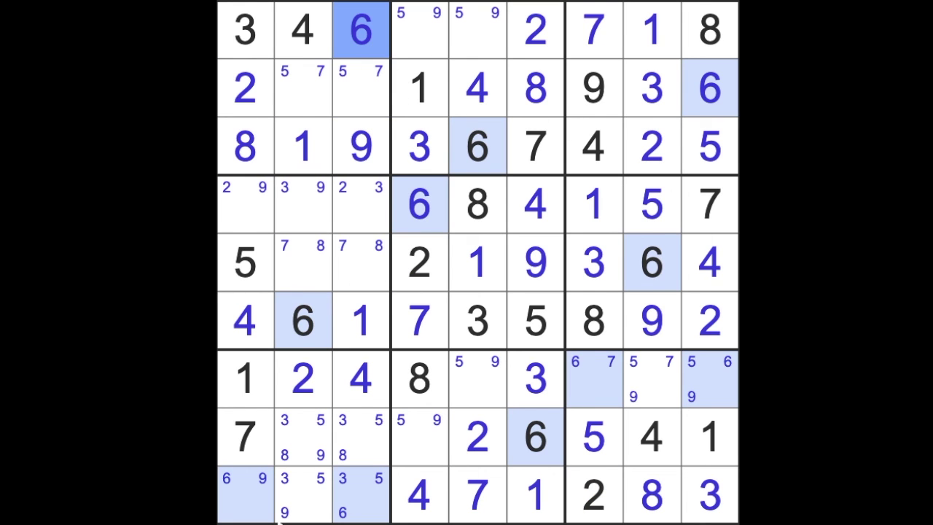
- Drop candidate 6 from r9c3 and place 6 in r9c1
left_click(251, 502)
left_click(386, 503)
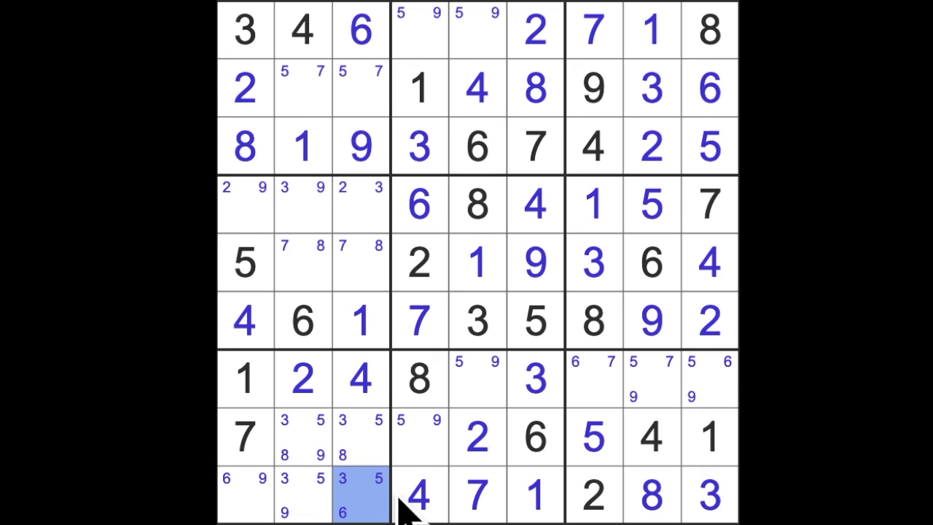
key("6")
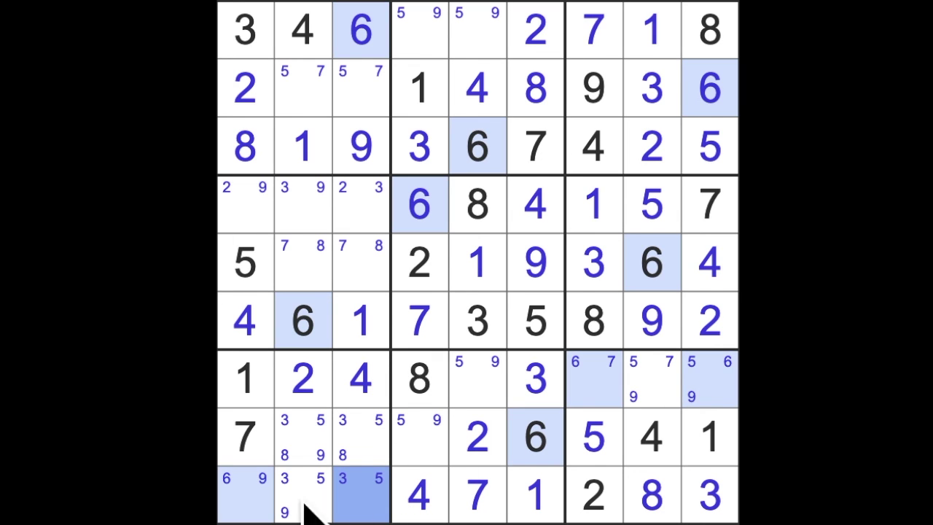
left_click(248, 503)
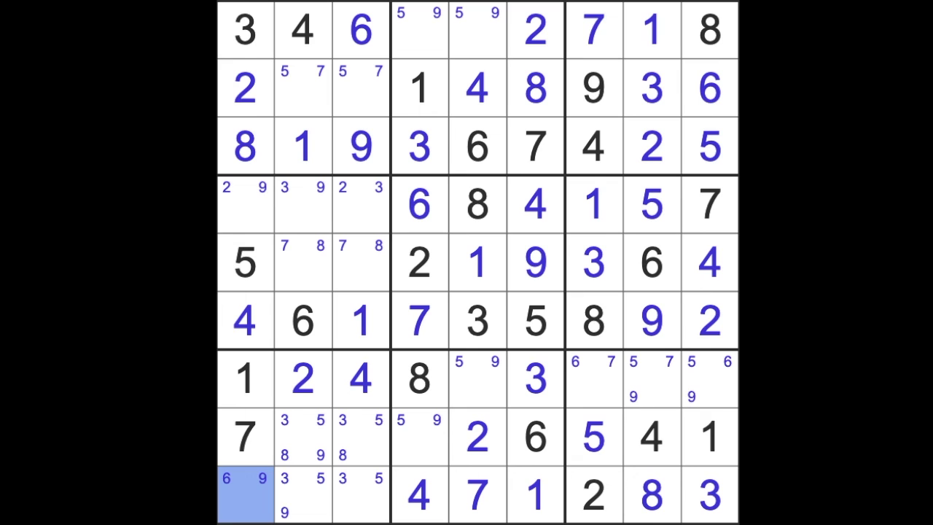
key("6")
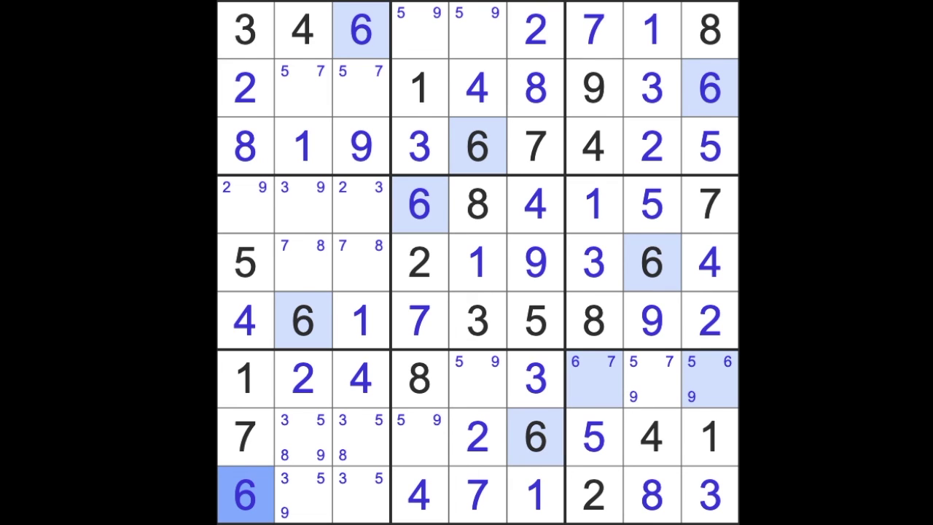
left_click(250, 109)
- Complete row 4 with 9, 3 and 2 in columns 1–3
left_click(247, 207)
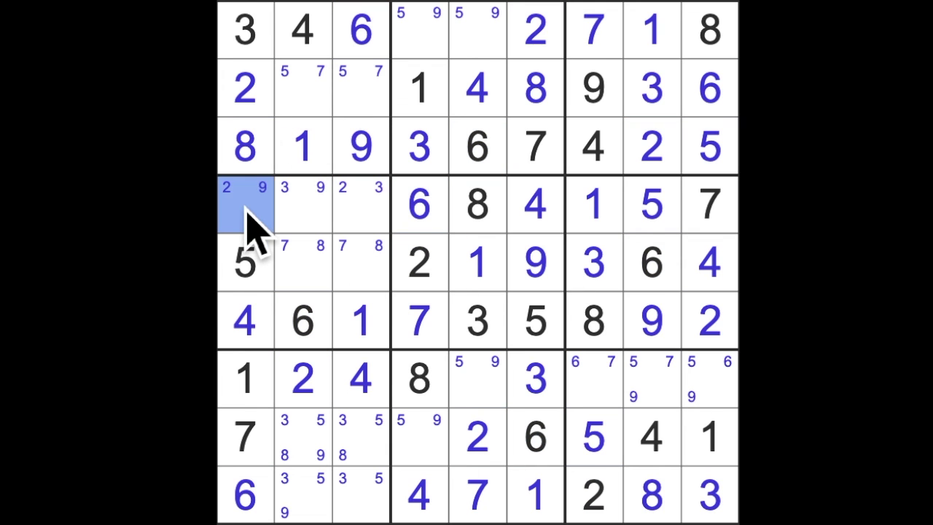
key("9")
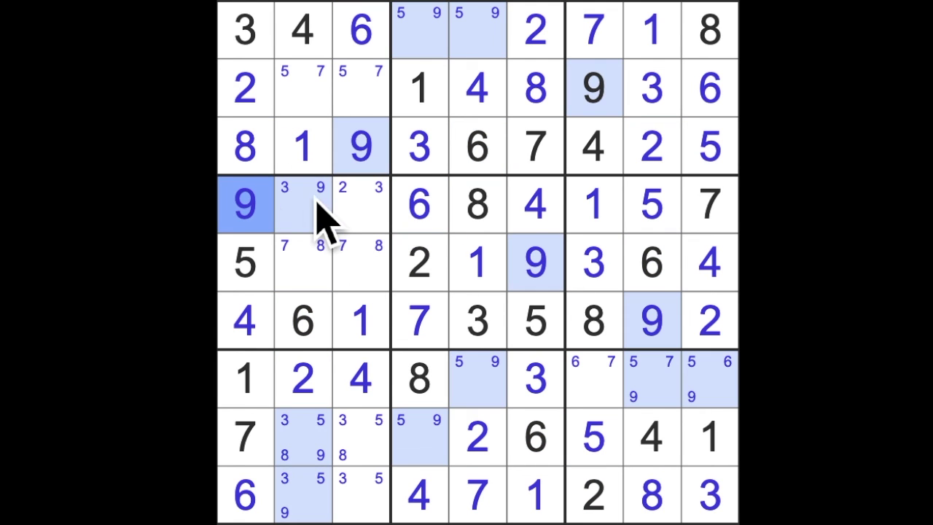
left_click(303, 205)
key("3")
left_click(360, 205)
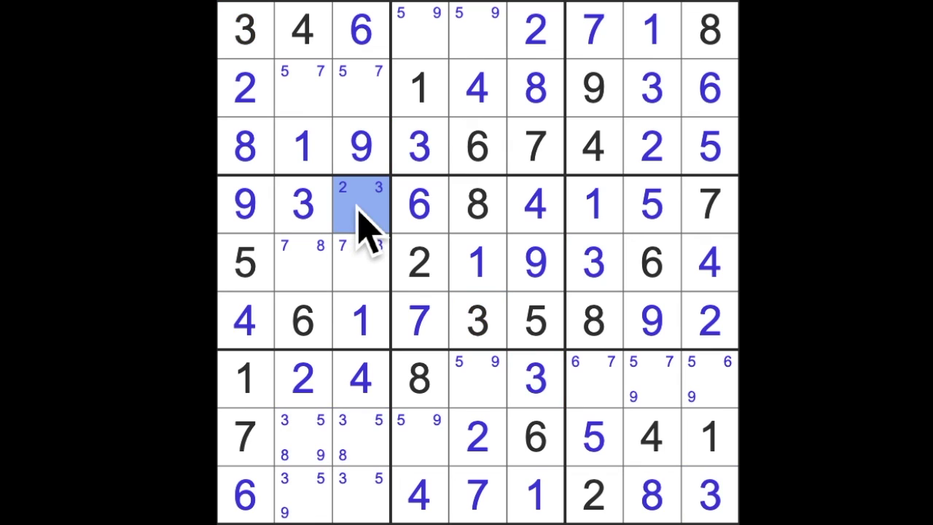
key("2")
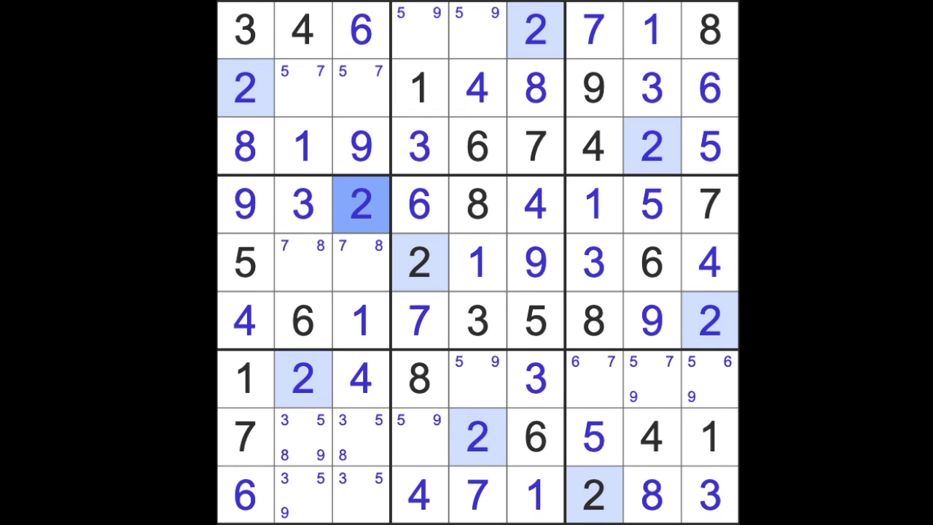
- Enter 6 in r7c7, 9 in r7c9 and 7 in r7c8
left_click(593, 379)
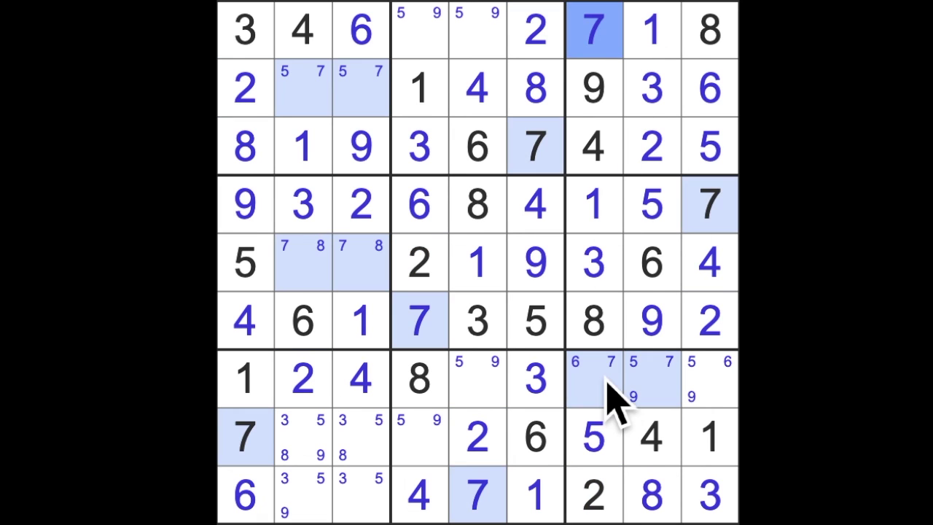
key("6")
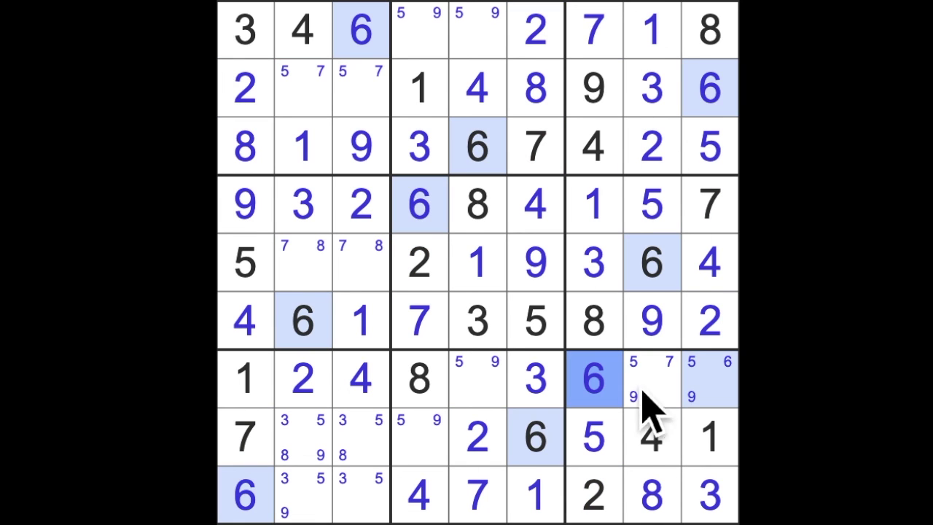
left_click(710, 379)
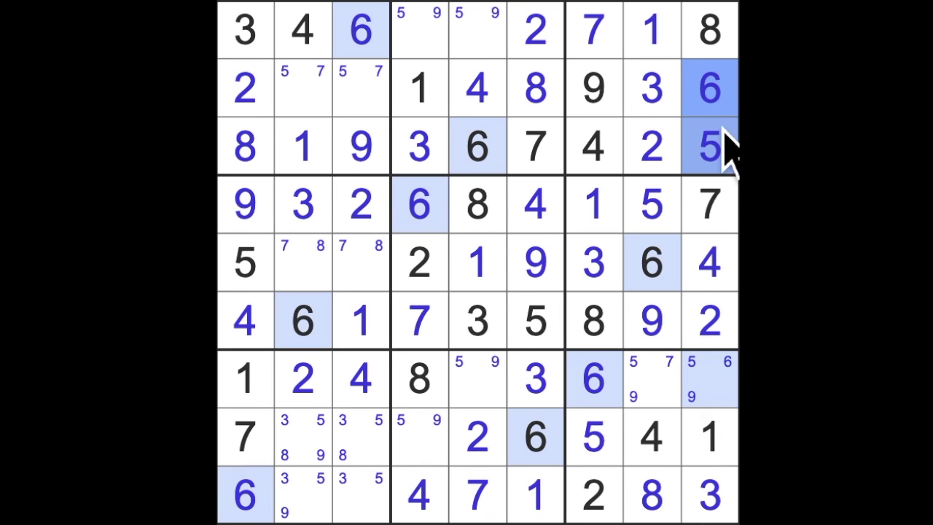
key("9")
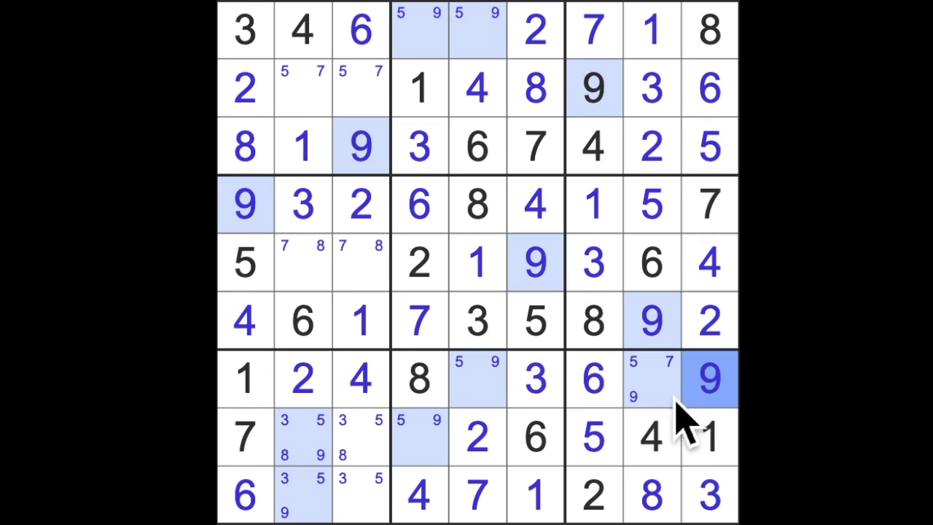
left_click(655, 408)
key("7")
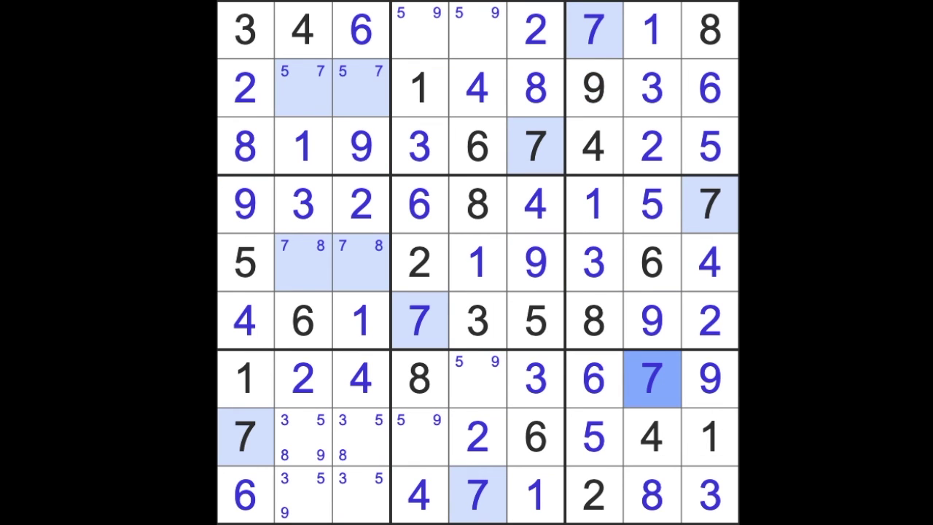
- Enter 5 in r7c5, 9 in r8c4, then 9 in r1c5 and 5 in r1c4
left_click(729, 408)
left_click(488, 389)
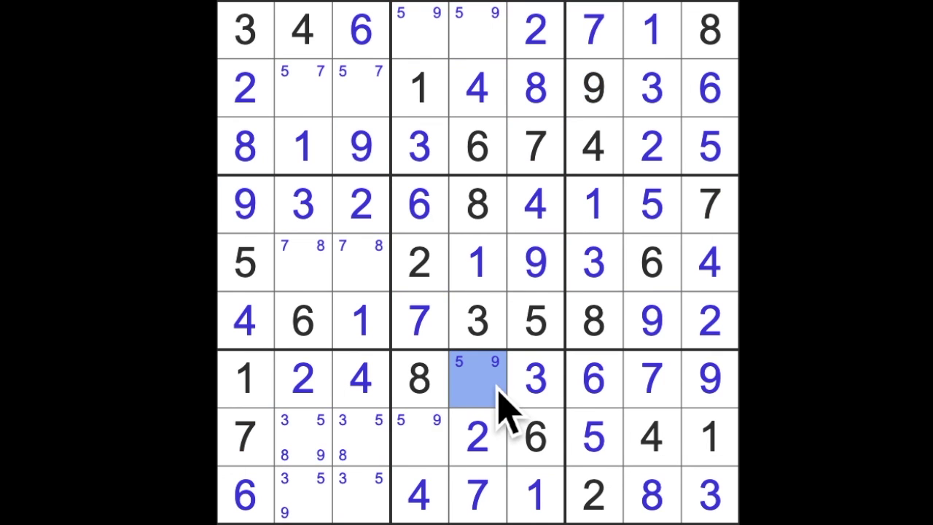
key("5")
left_click(448, 438)
key("9")
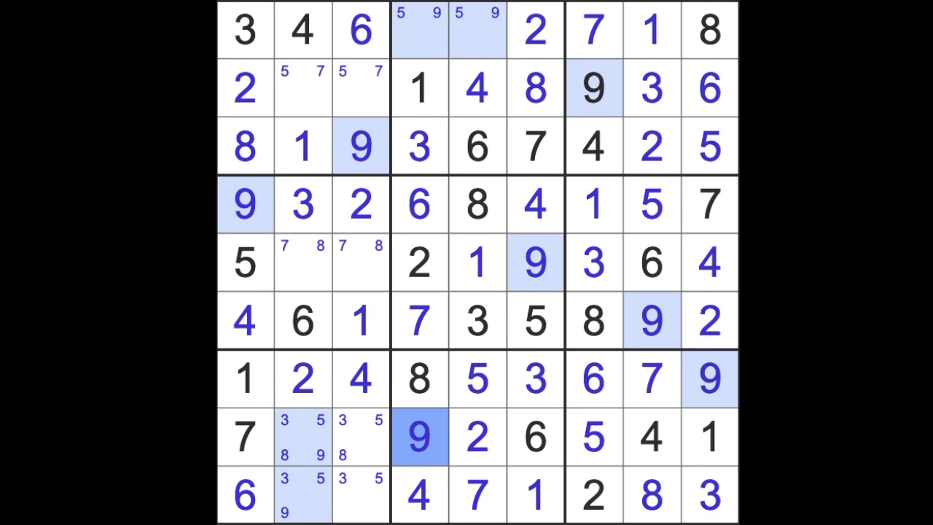
left_click(477, 31)
key("9")
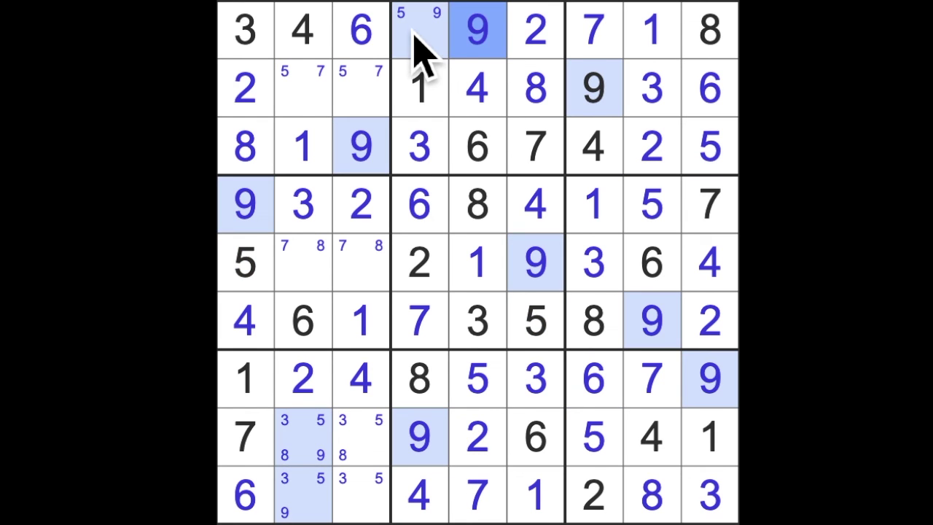
left_click(422, 31)
key("5")
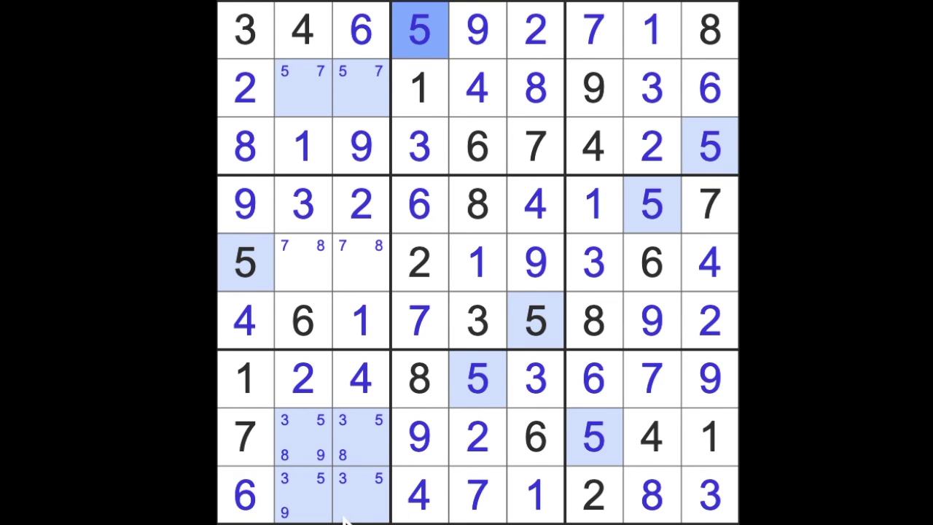
- Enter 9 in r9c2 and 5 in r9c3
left_click(360, 146)
left_click_drag(360, 145, 361, 204)
left_click_drag(375, 275, 334, 467)
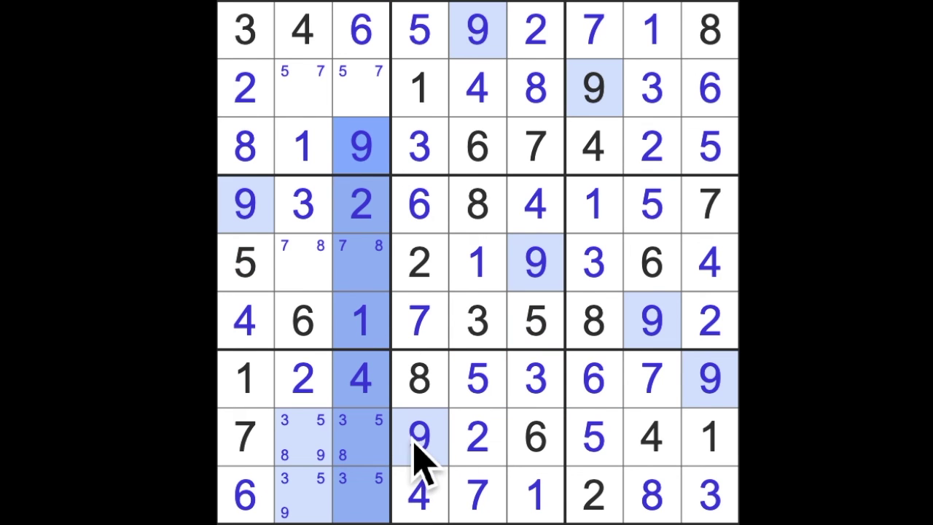
left_click(306, 499)
key("9")
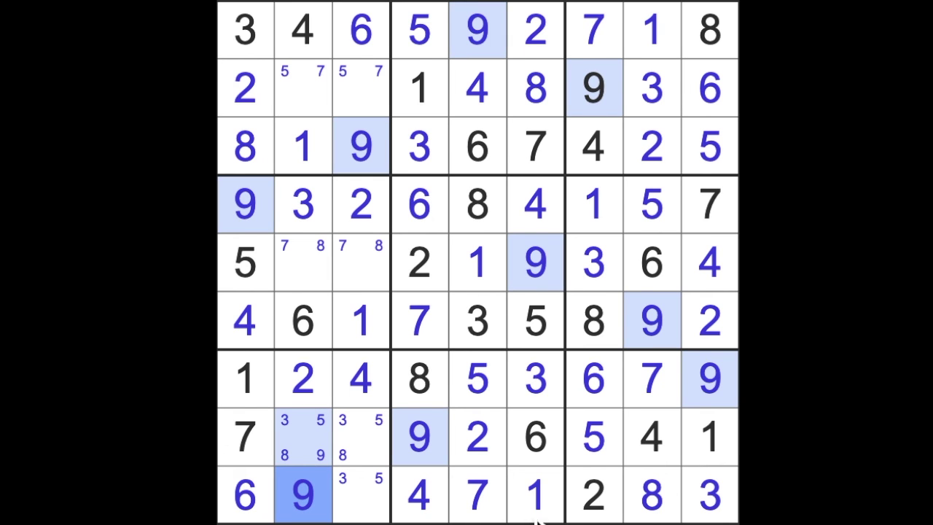
left_click(708, 499)
left_click(361, 499)
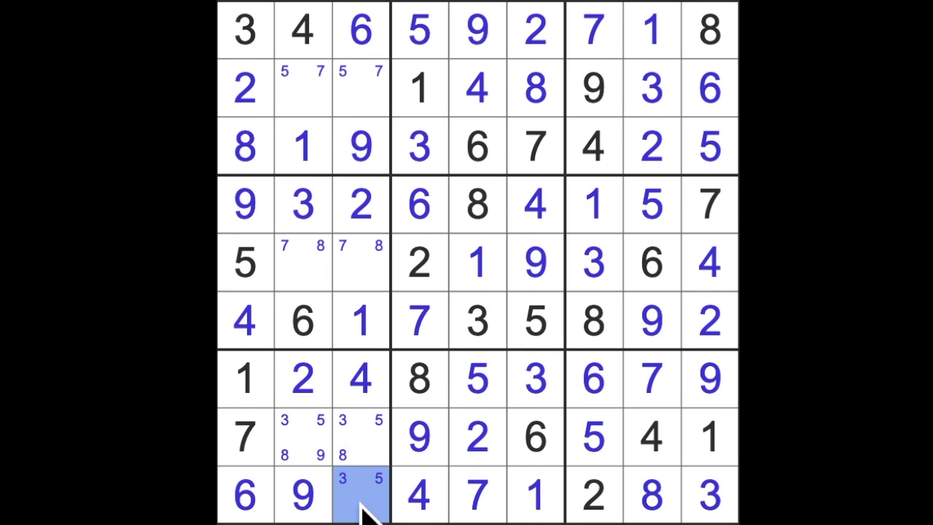
key("5")
- Enter 5 in r2c2, 7 in r2c3 and 8 in r5c3
left_click(314, 102)
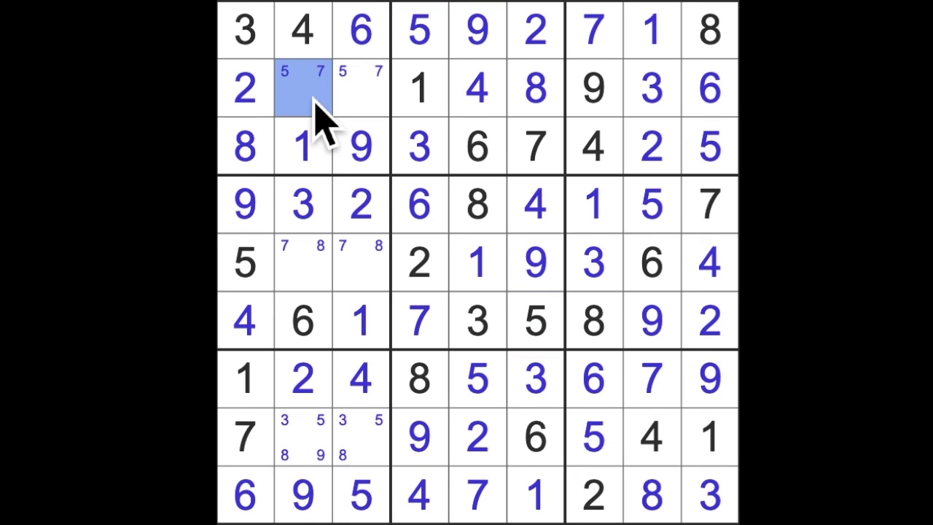
key("5")
left_click(360, 87)
key("7")
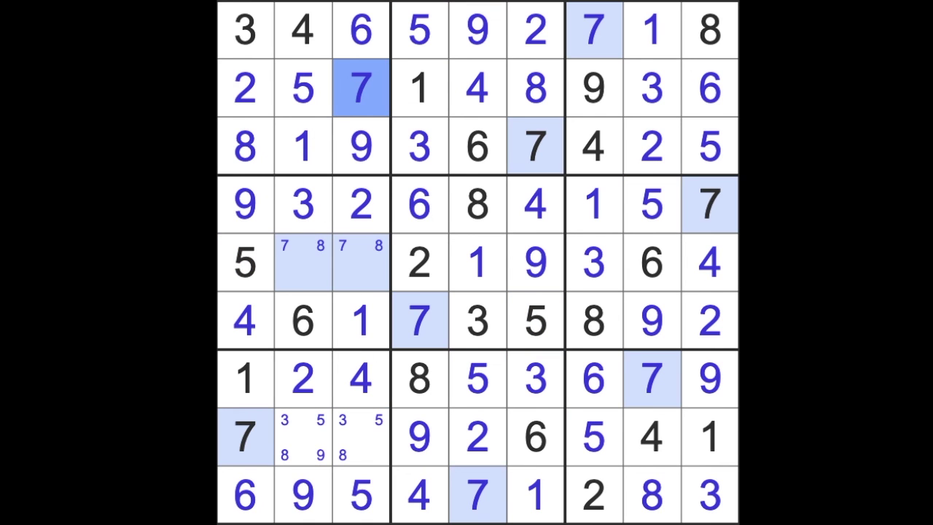
left_click(361, 277)
key("8")
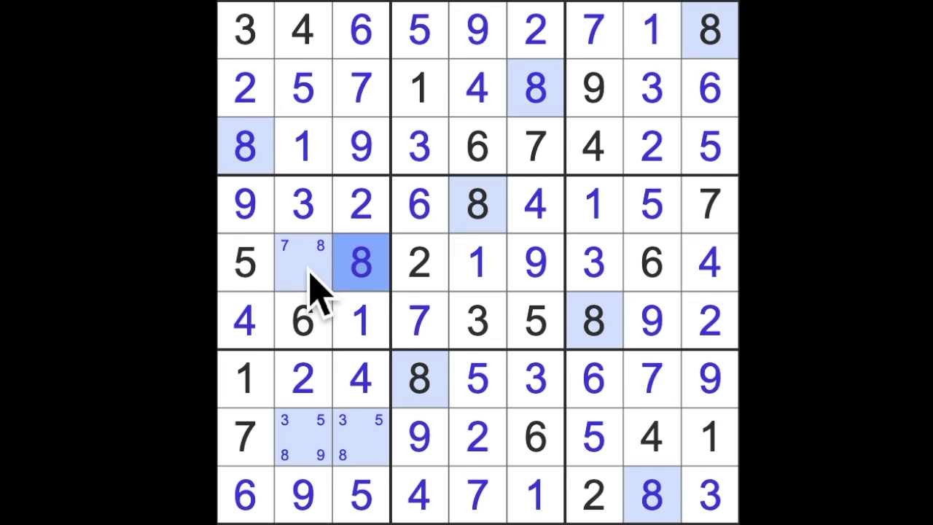
- Enter 7 in r5c2 and 3 in r8c3
left_click(303, 262)
key("7")
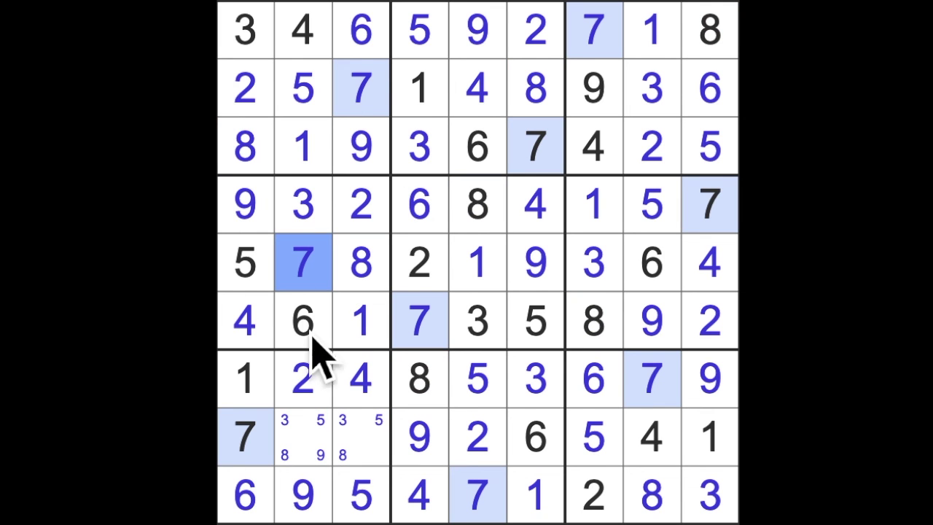
left_click(379, 437)
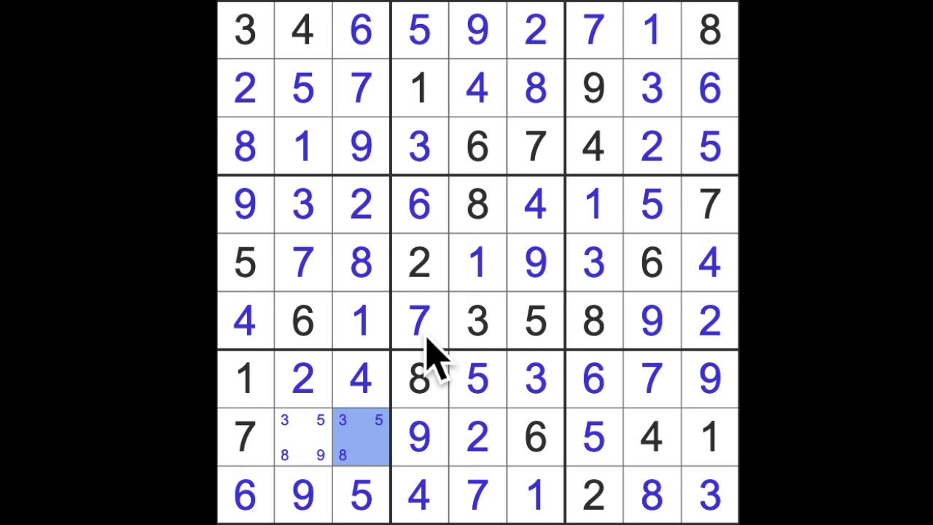
key("3")
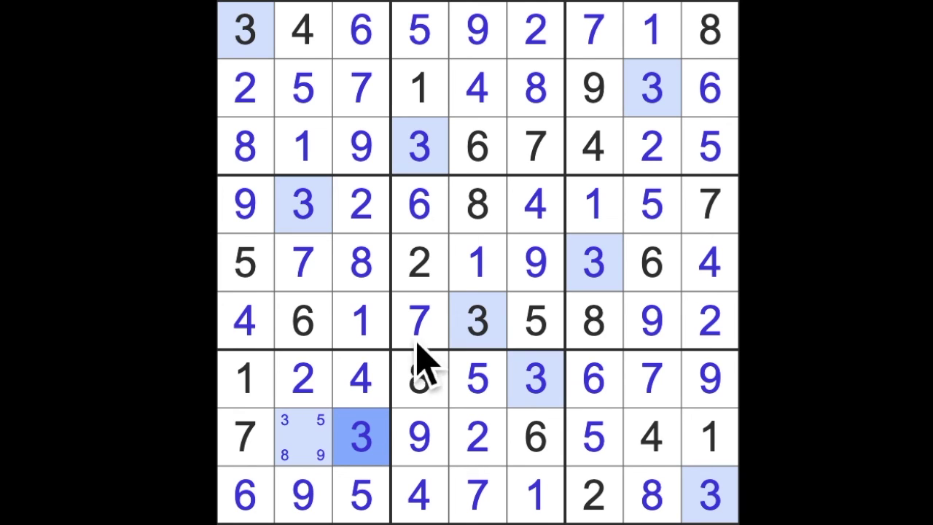
left_click(302, 451)
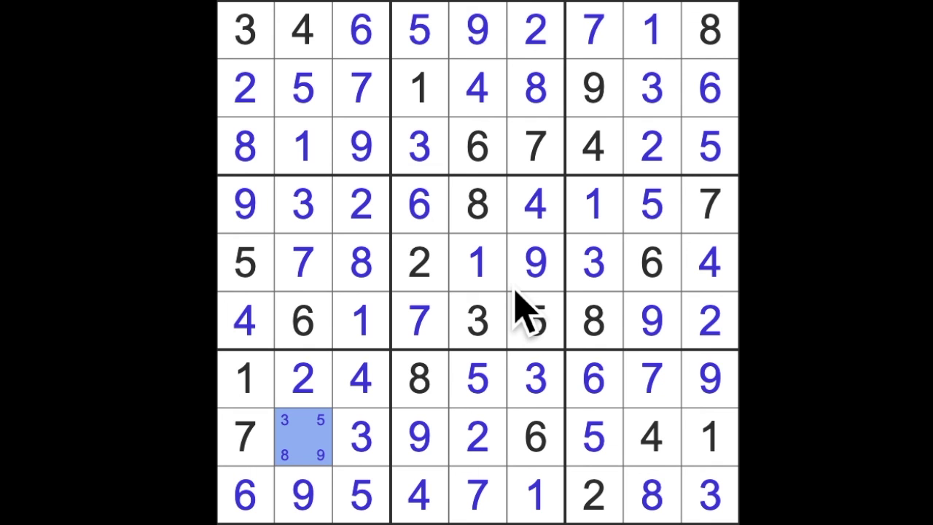
- Enter the final 8 in r8c2, triggering the green completion display
key("8")
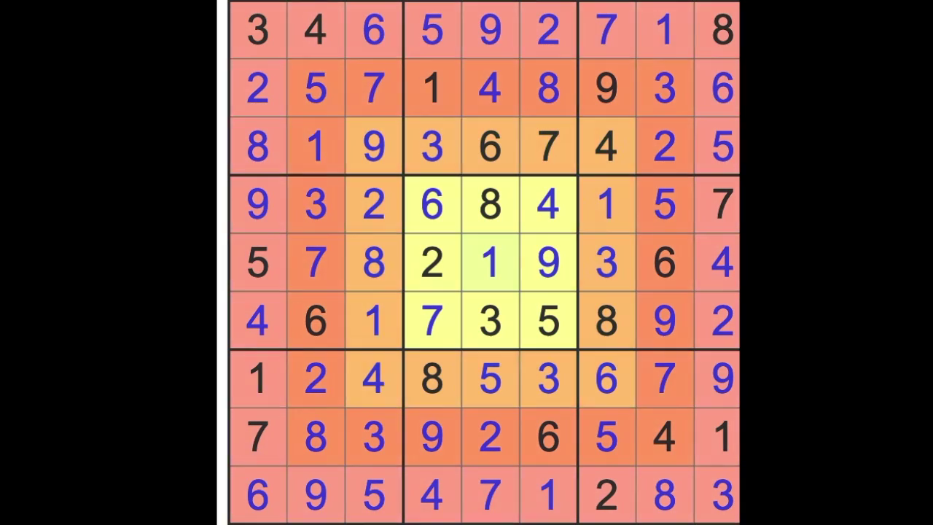